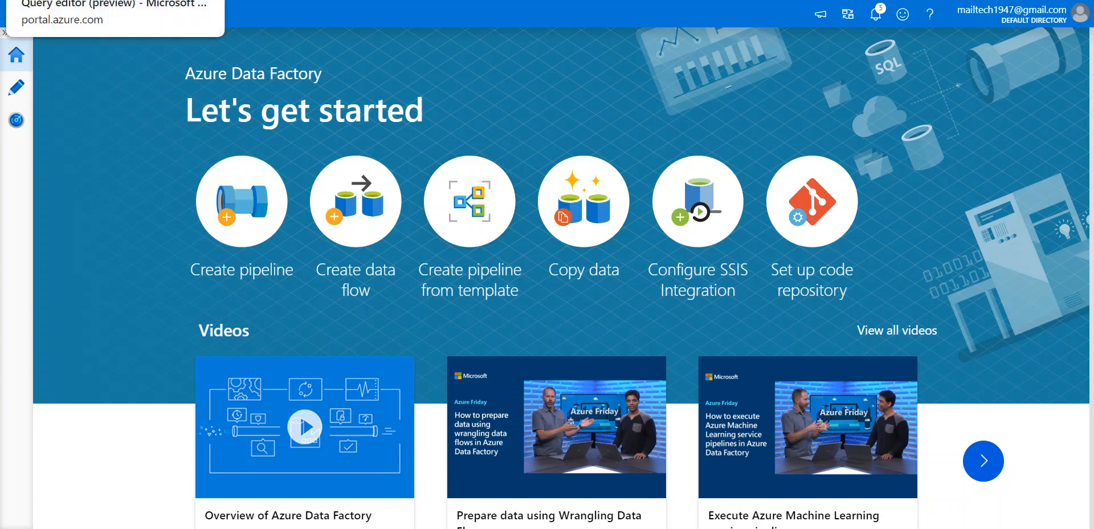
# Discard the unsaved Query editor SQL and go through RG001 to the DFXLS001 data factory.
pyautogui.hotkey('ctrl', 'Tab')
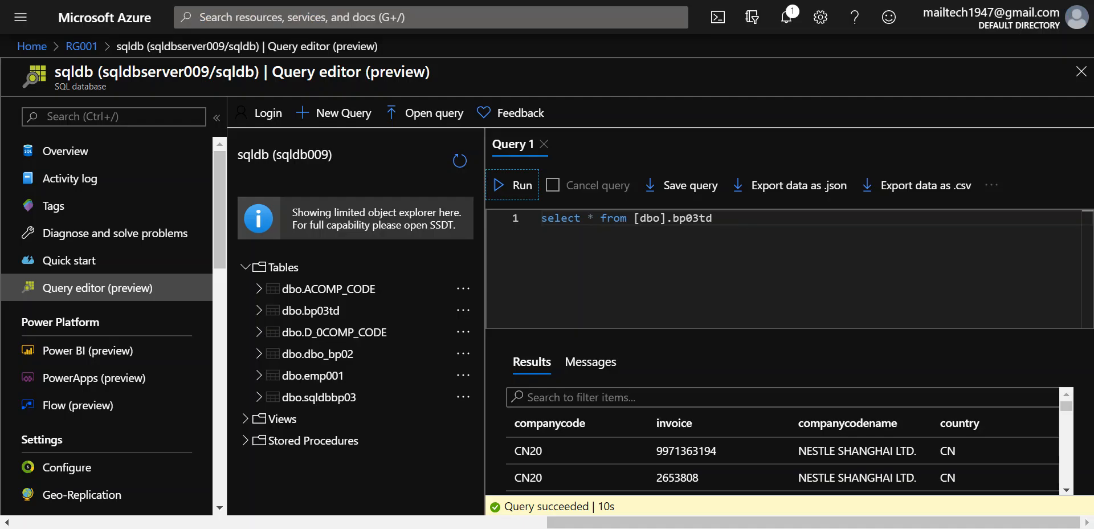
pyautogui.click(40, 49)
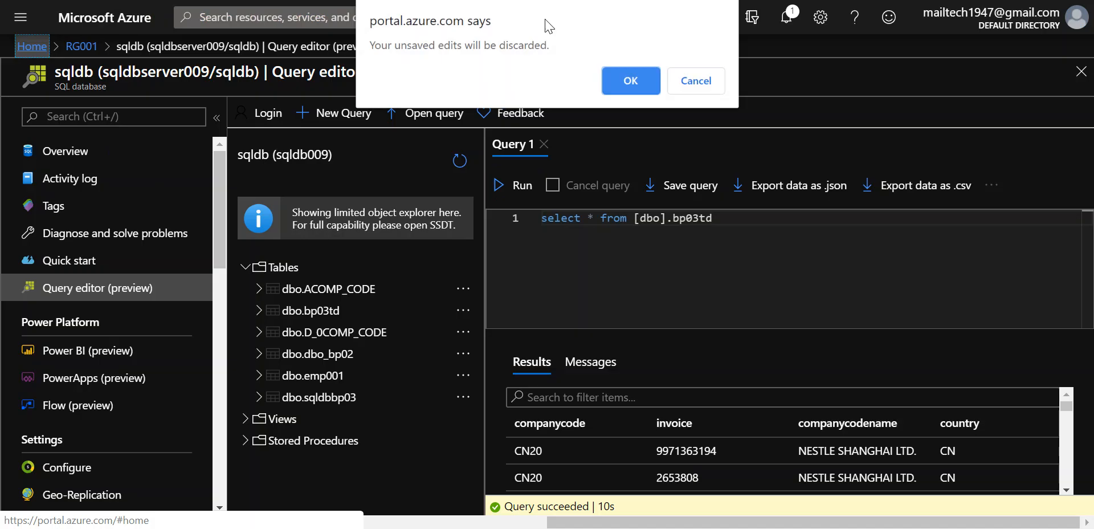
pyautogui.click(624, 84)
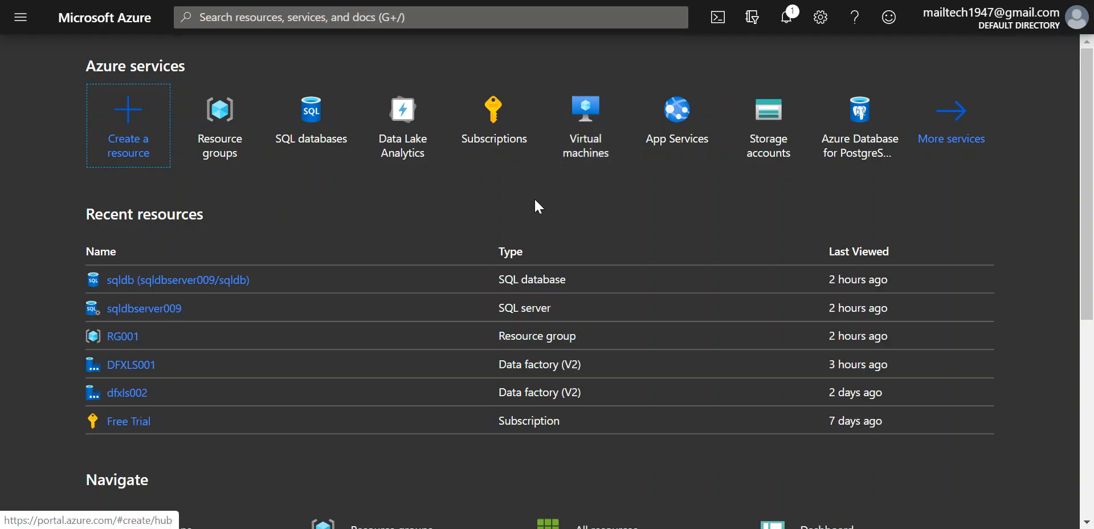
pyautogui.click(21, 17)
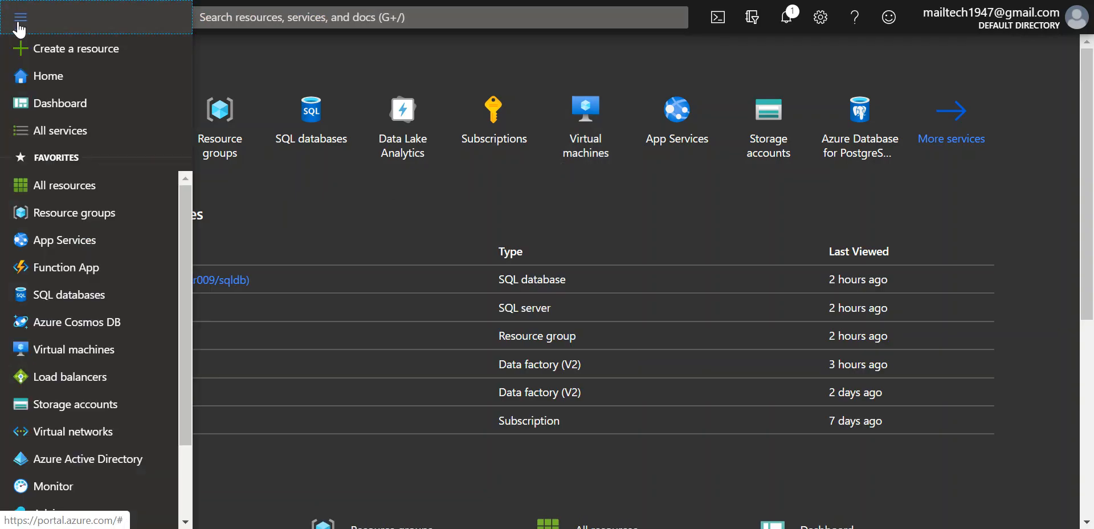
pyautogui.click(347, 185)
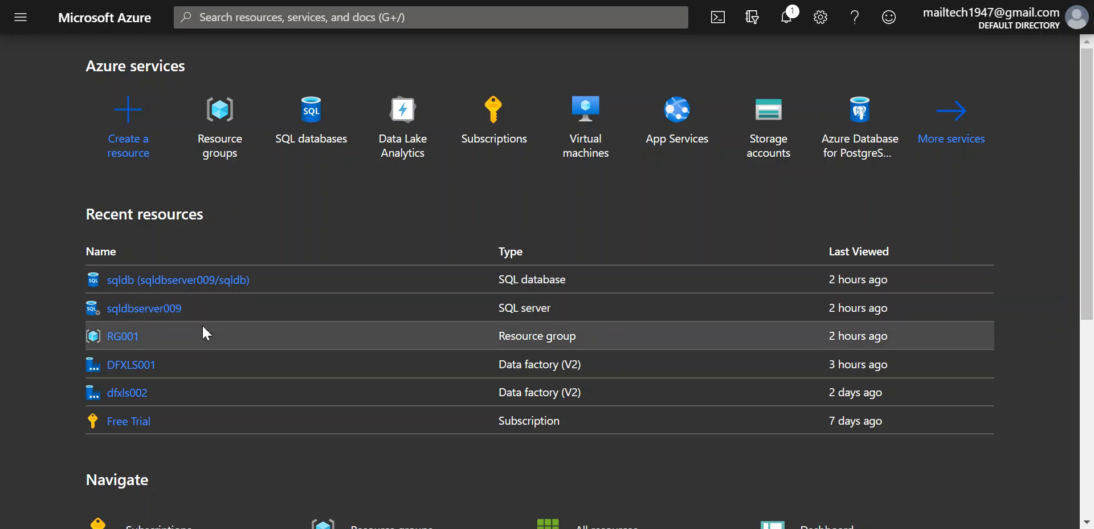
pyautogui.click(122, 337)
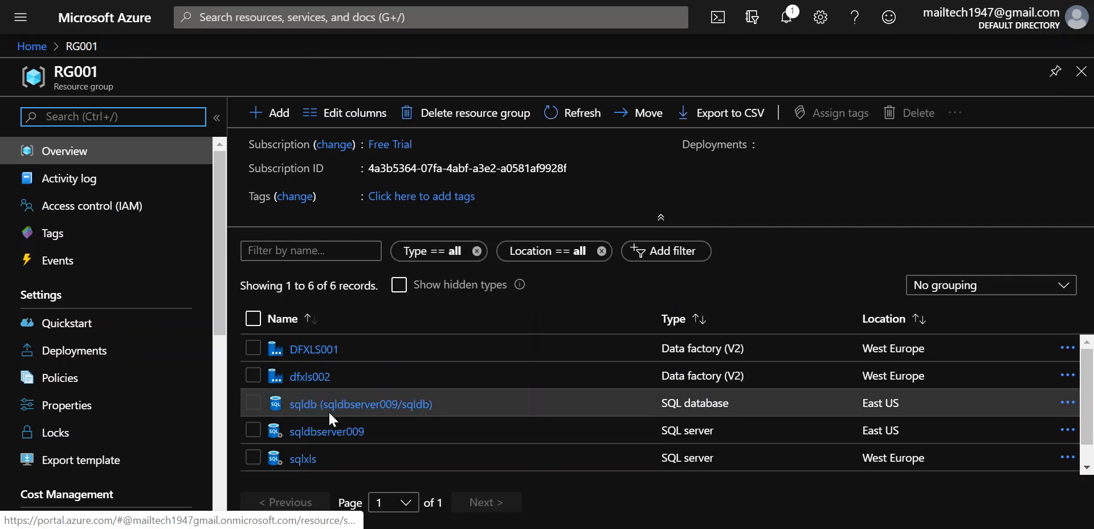
pyautogui.scroll(-1, 351, 450)
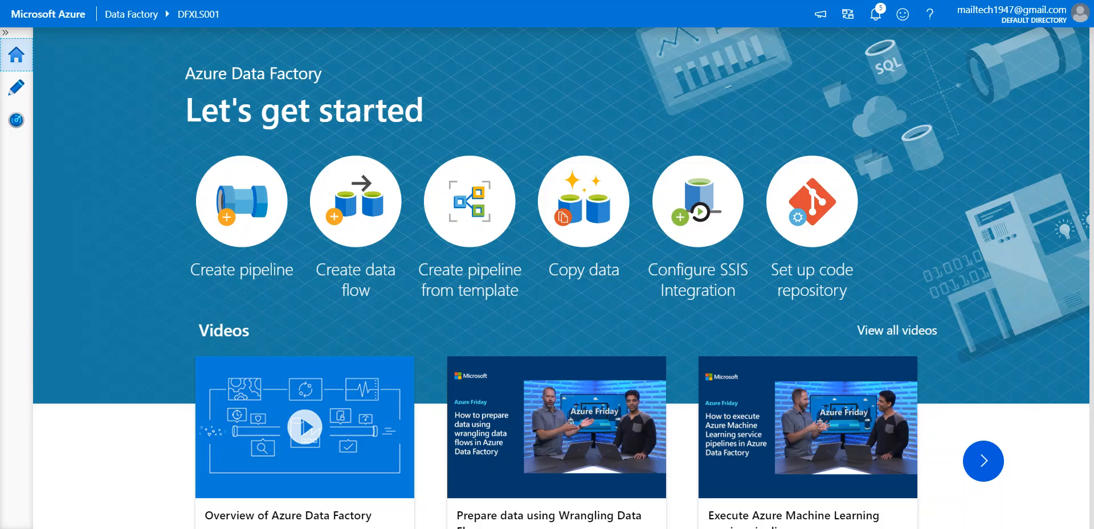
# Create a new Mapping Data Flow, dataflow1, from the Author pane's Data flows menu.
pyautogui.click(26, 98)
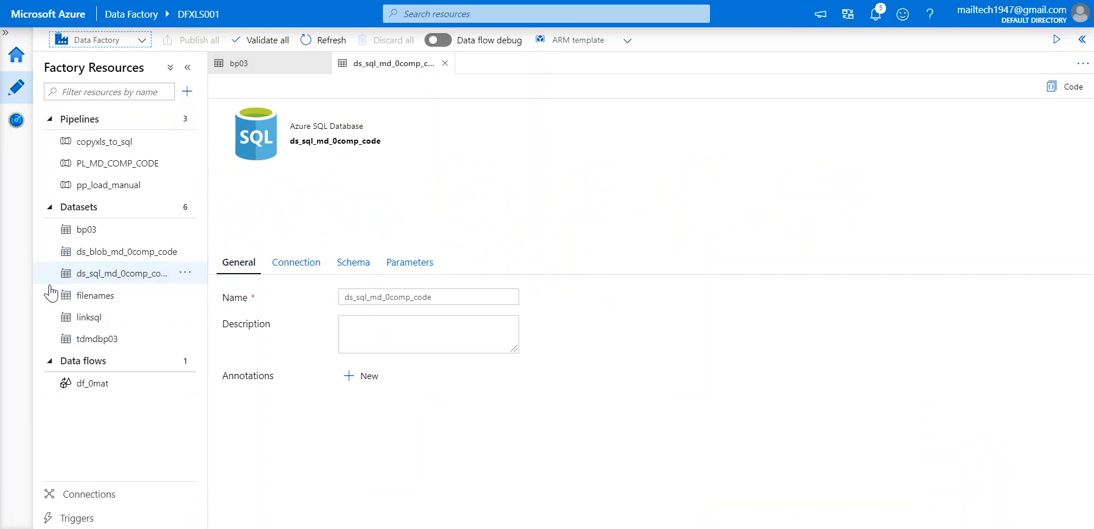
pyautogui.click(100, 363)
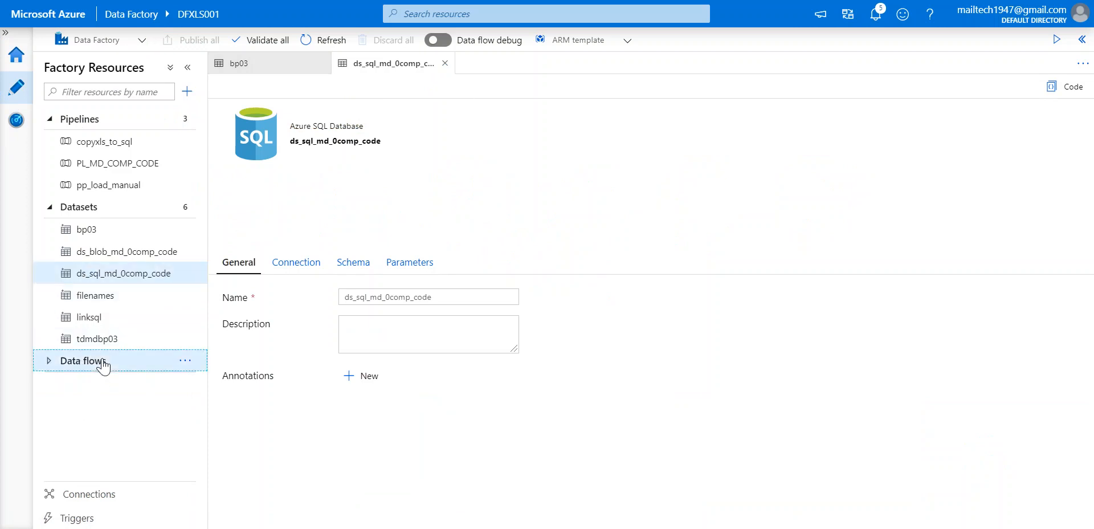
pyautogui.click(119, 362)
pyautogui.click(185, 361)
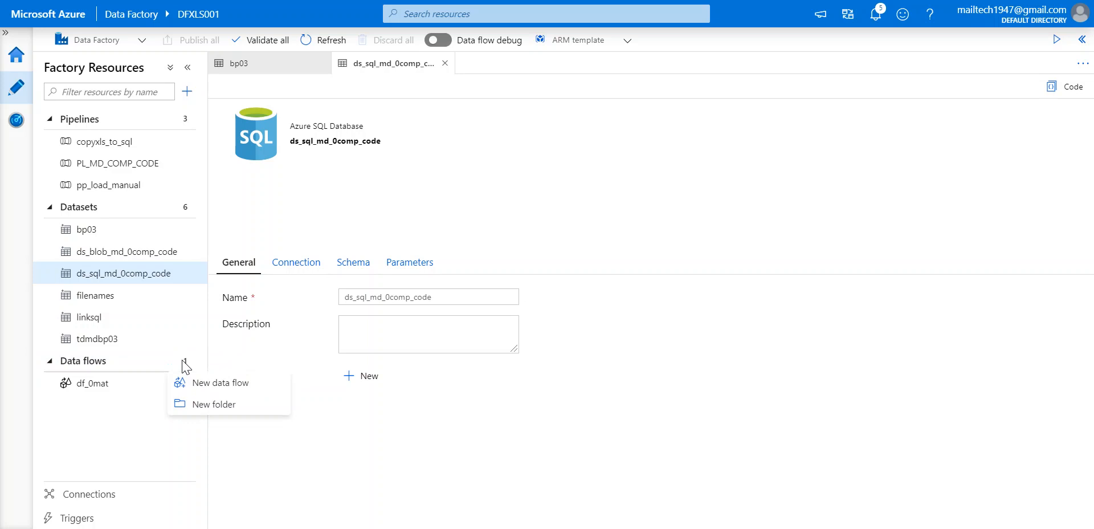
pyautogui.click(196, 384)
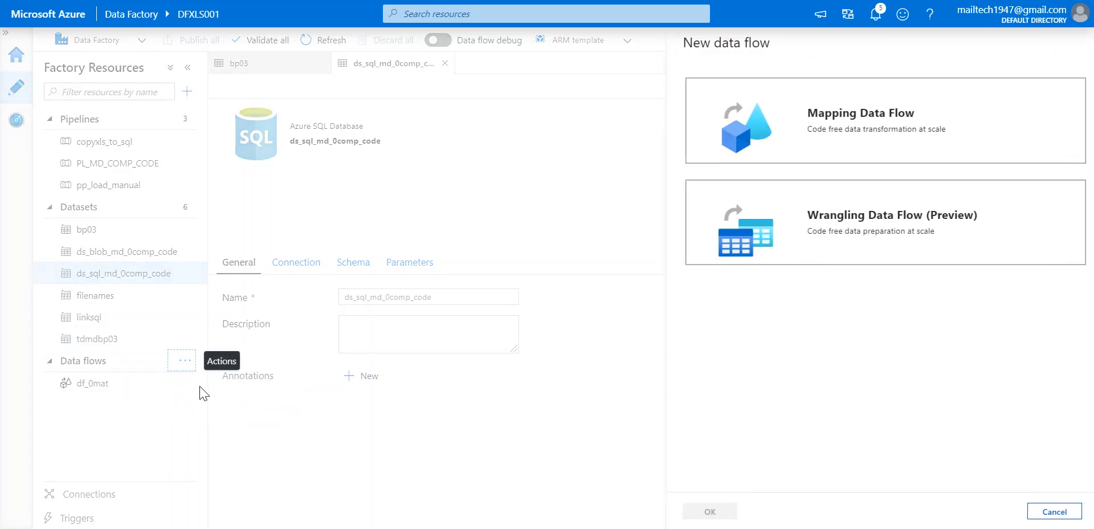
pyautogui.click(837, 147)
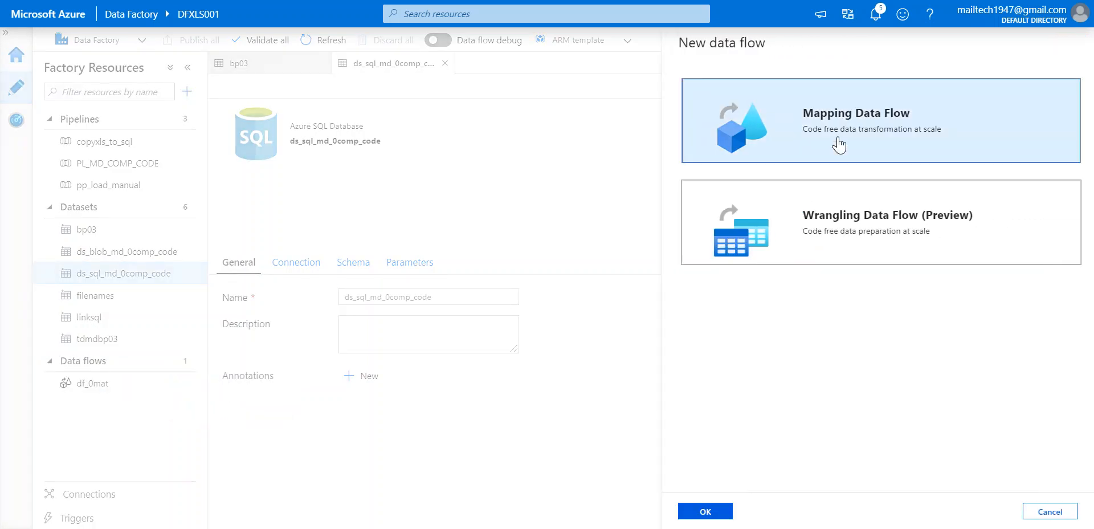
pyautogui.click(706, 511)
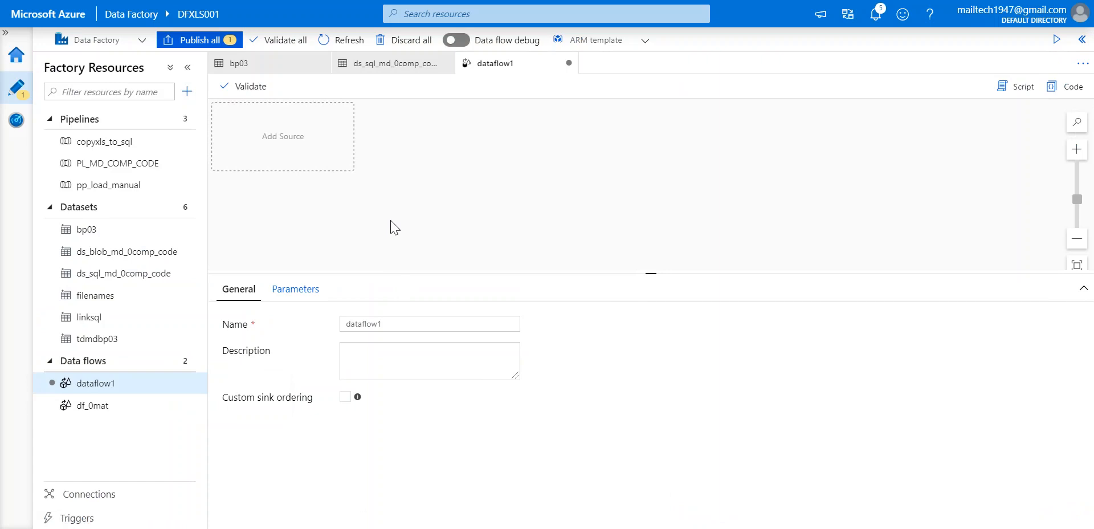
pyautogui.click(281, 117)
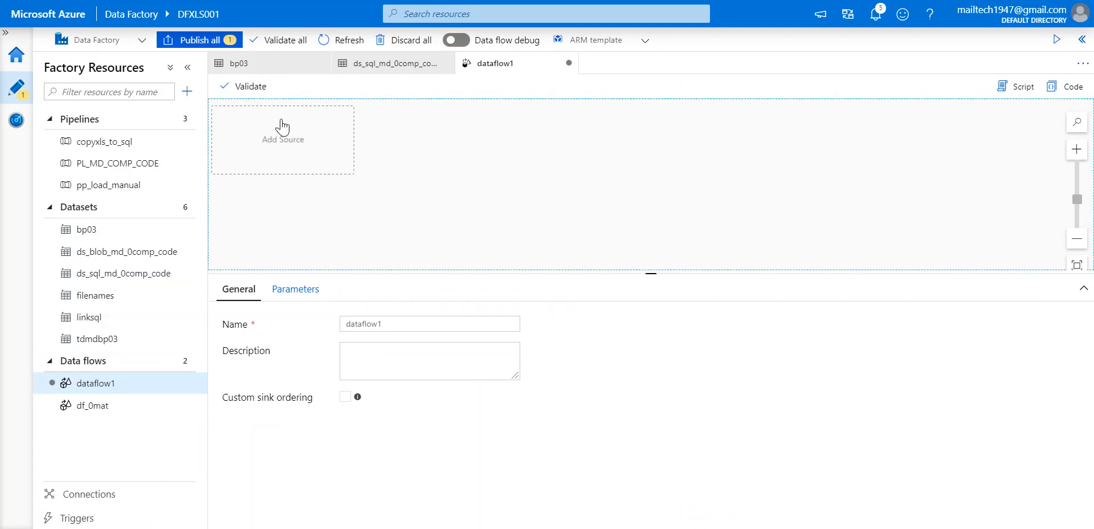
# Add a source to dataflow1 and rename its output stream from source1 to SourceTD.
pyautogui.click(282, 152)
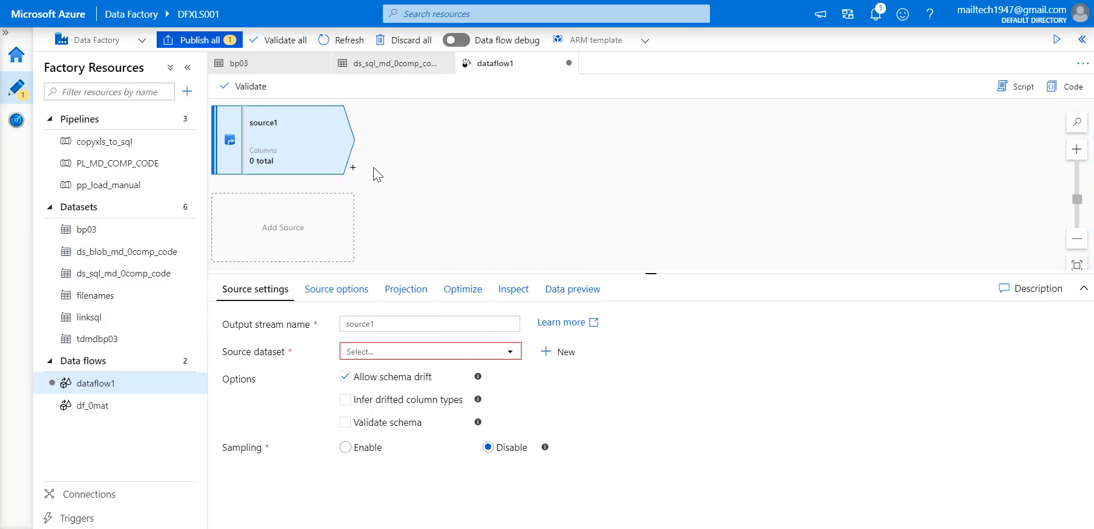
pyautogui.click(299, 141)
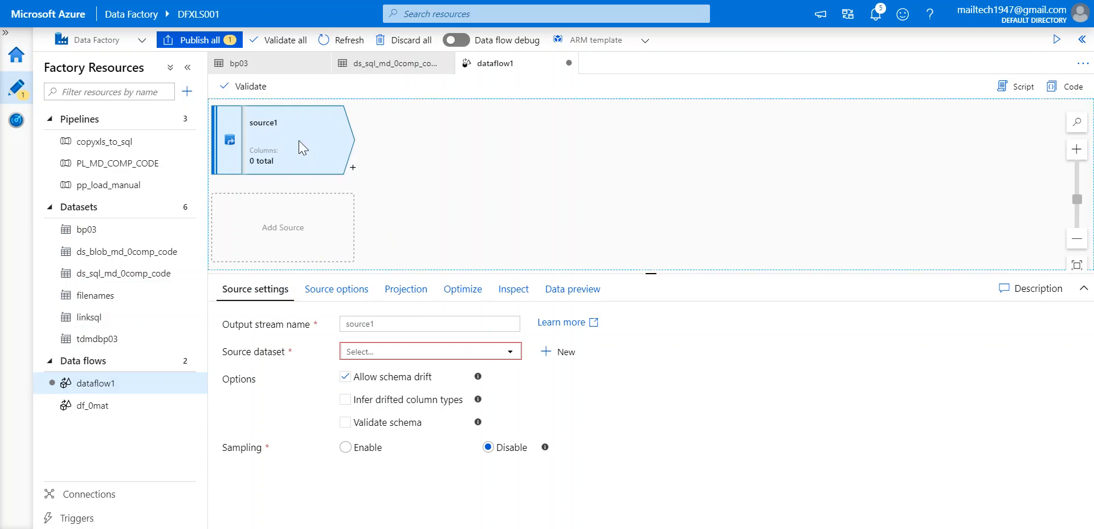
pyautogui.click(368, 323)
pyautogui.press('BackSpace')
pyautogui.press('BackSpace')
pyautogui.press('BackSpace')
pyautogui.press('BackSpace')
pyautogui.press('BackSpace')
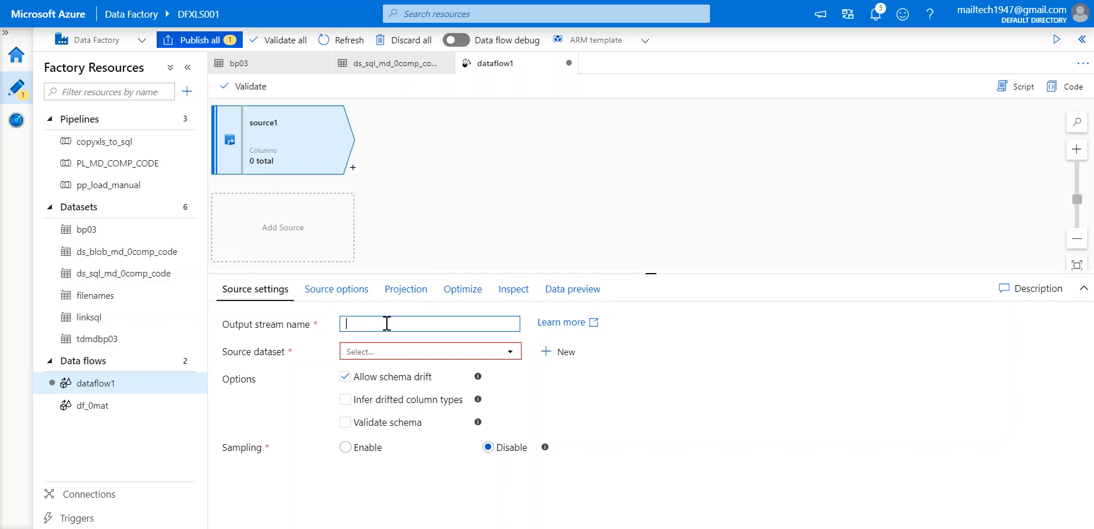
pyautogui.write('TDDF')
pyautogui.press('BackSpace')
pyautogui.press('BackSpace')
pyautogui.write('Source')
pyautogui.click(402, 354)
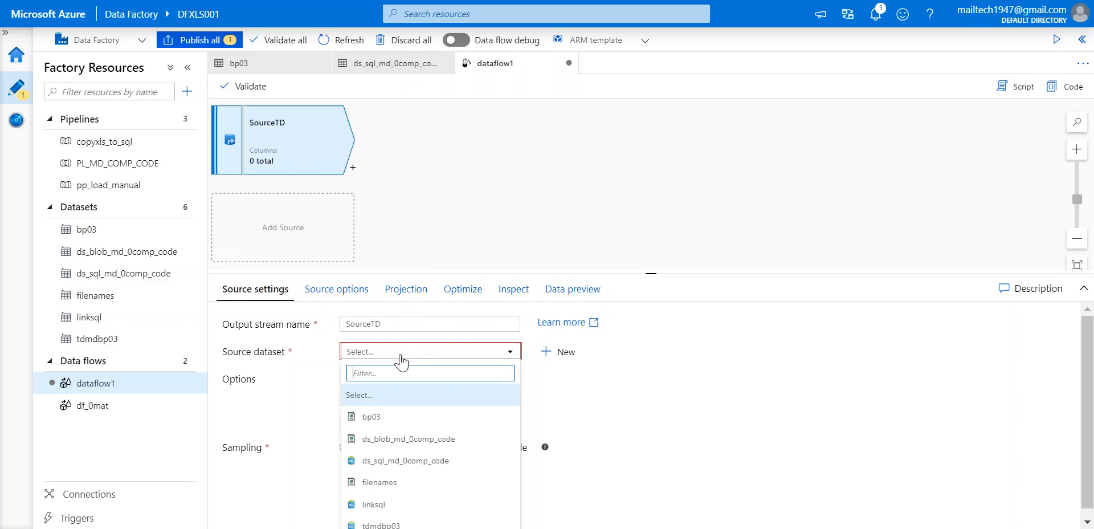
# Set SourceTD's dataset to bp03 and check its BP03.csv blob connection.
pyautogui.click(370, 416)
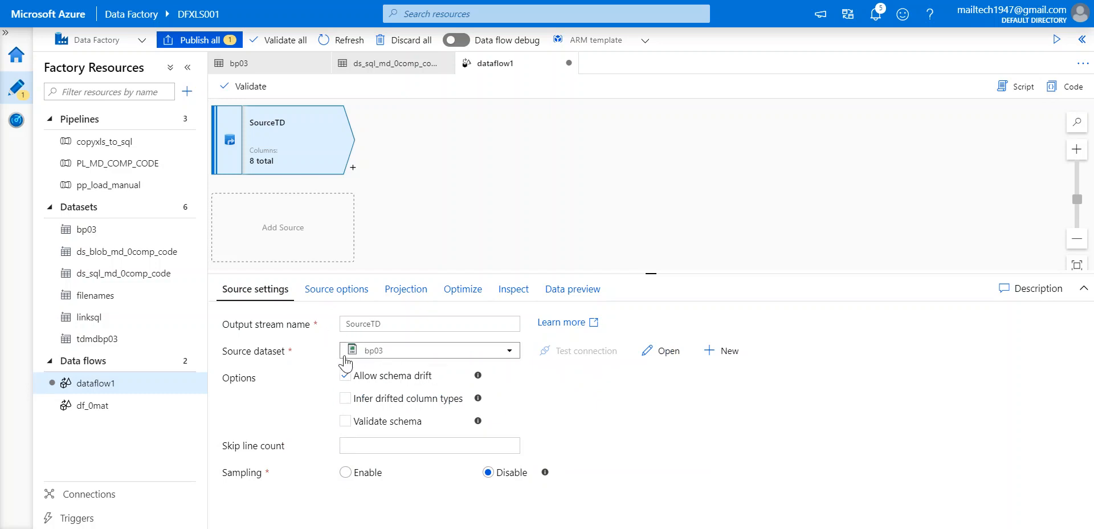
pyautogui.click(657, 353)
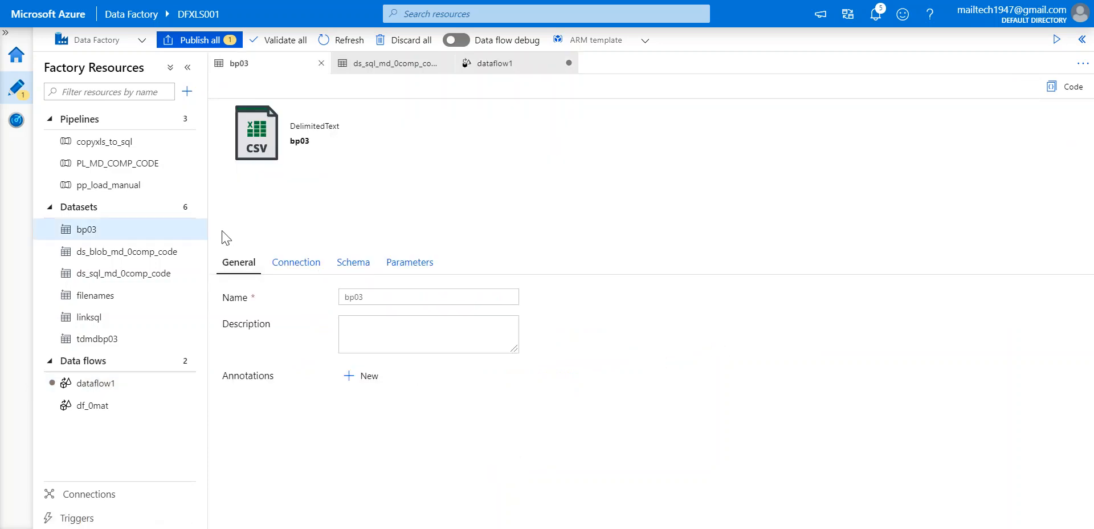
pyautogui.click(317, 269)
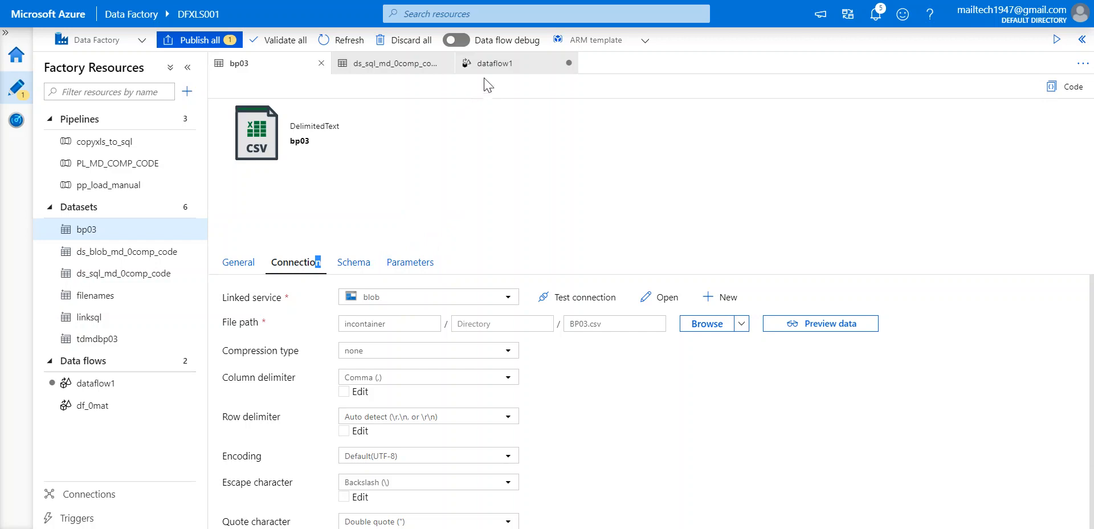
pyautogui.click(502, 65)
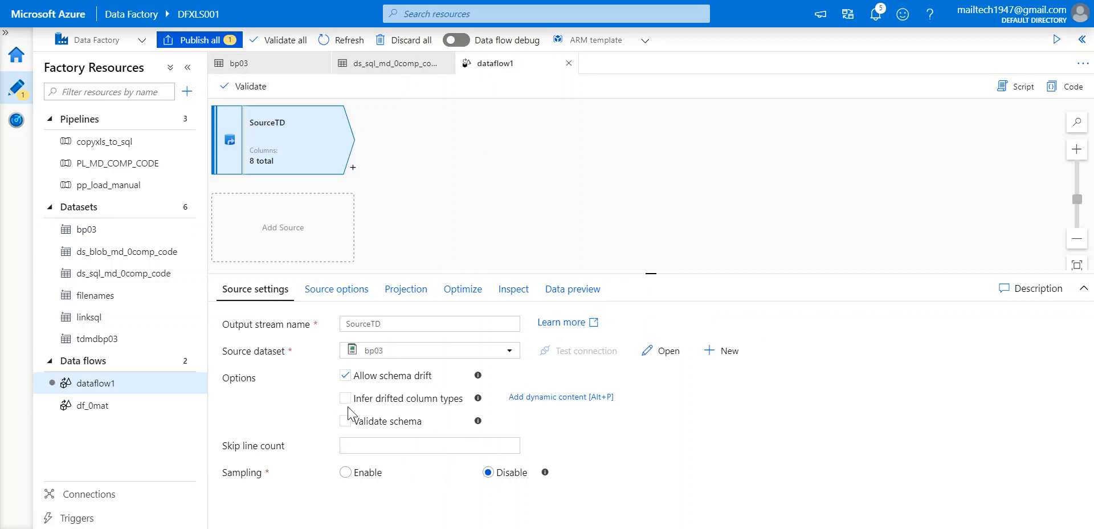
# Uncheck Allow schema drift and check Validate schema in SourceTD's source settings.
pyautogui.click(346, 377)
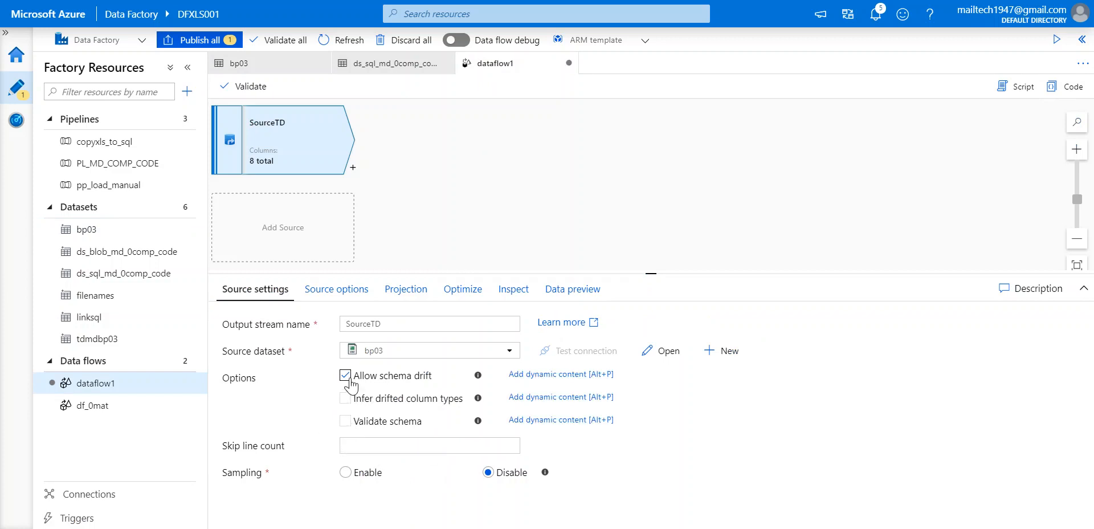
pyautogui.click(346, 376)
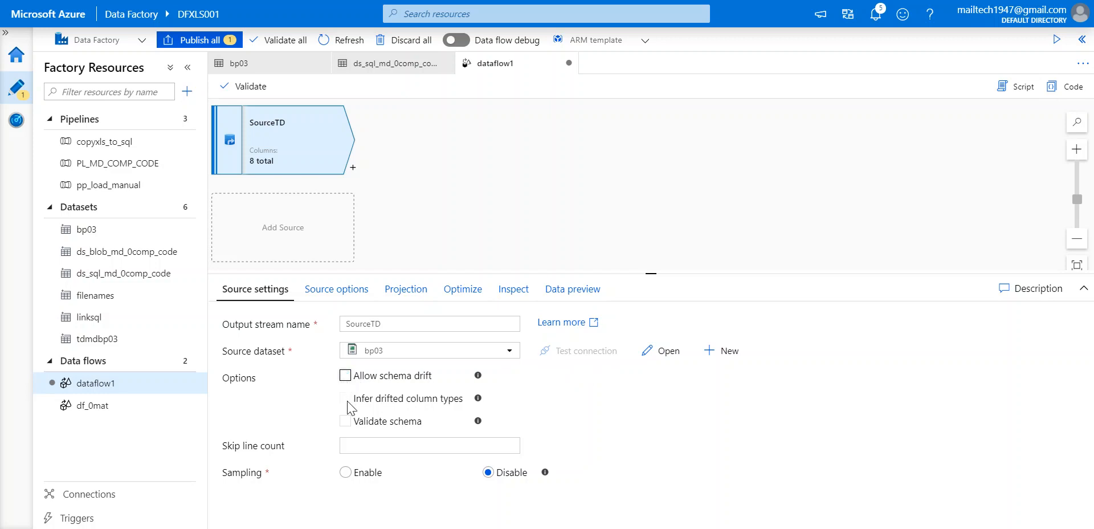
pyautogui.click(345, 375)
pyautogui.click(345, 375)
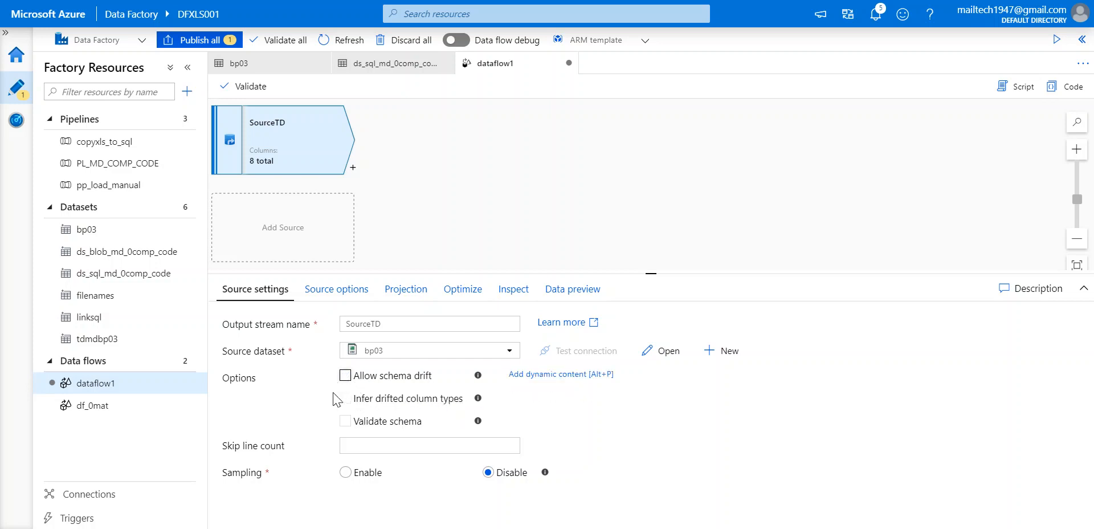
pyautogui.click(345, 421)
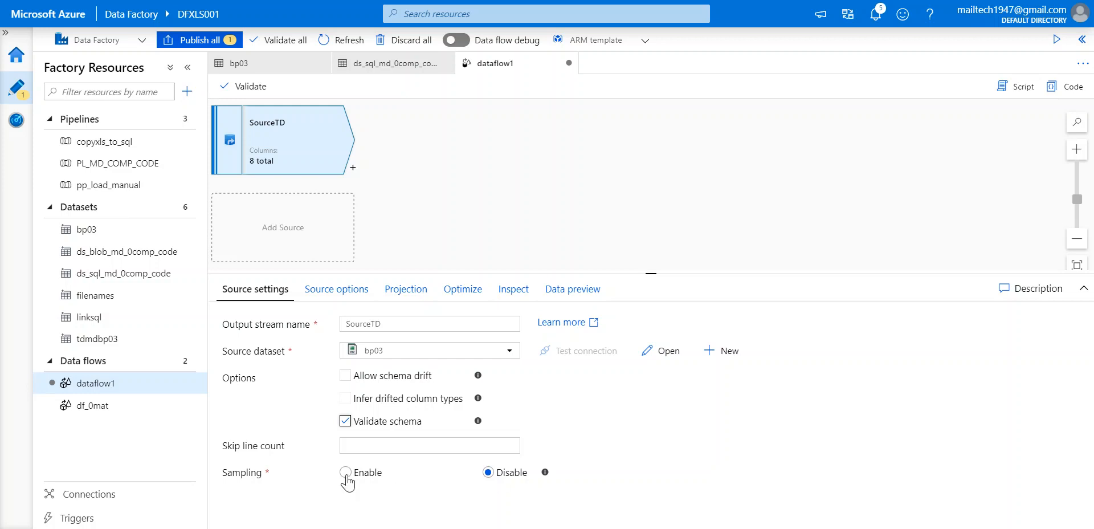
# Try importing SourceTD's schema, decline the debug session twice, and show its Optimize partitioning.
pyautogui.moveTo(546, 474)
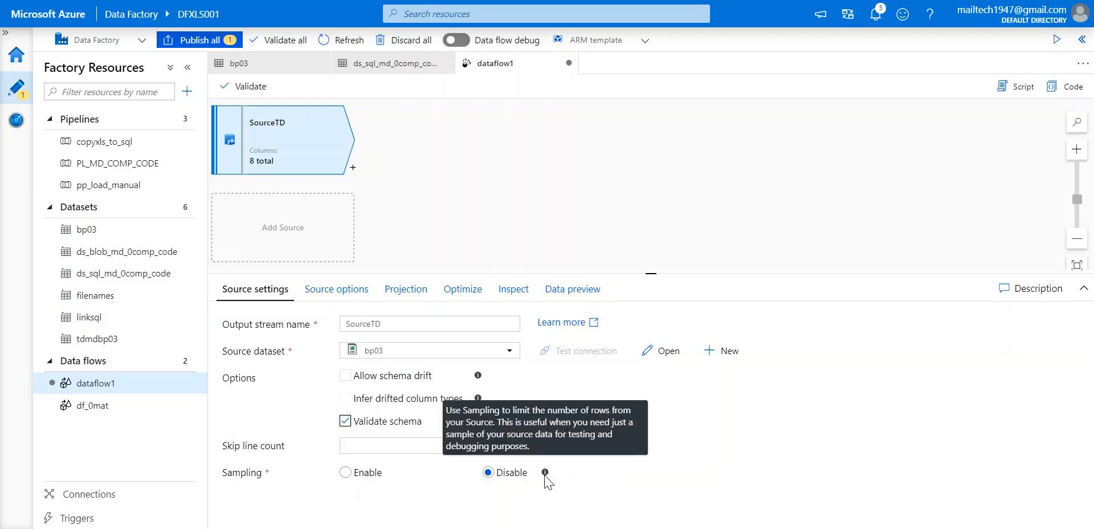
pyautogui.click(335, 292)
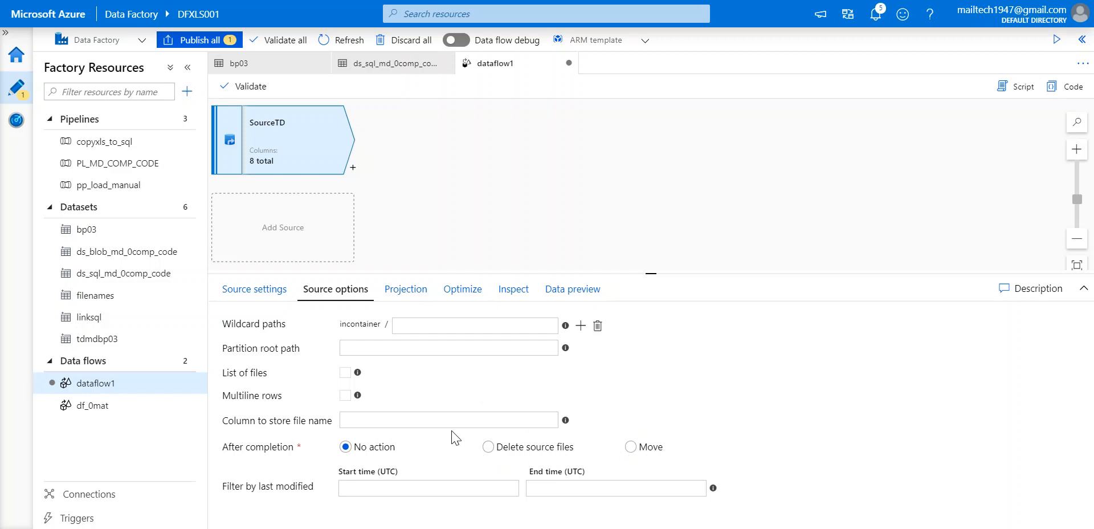
pyautogui.click(419, 292)
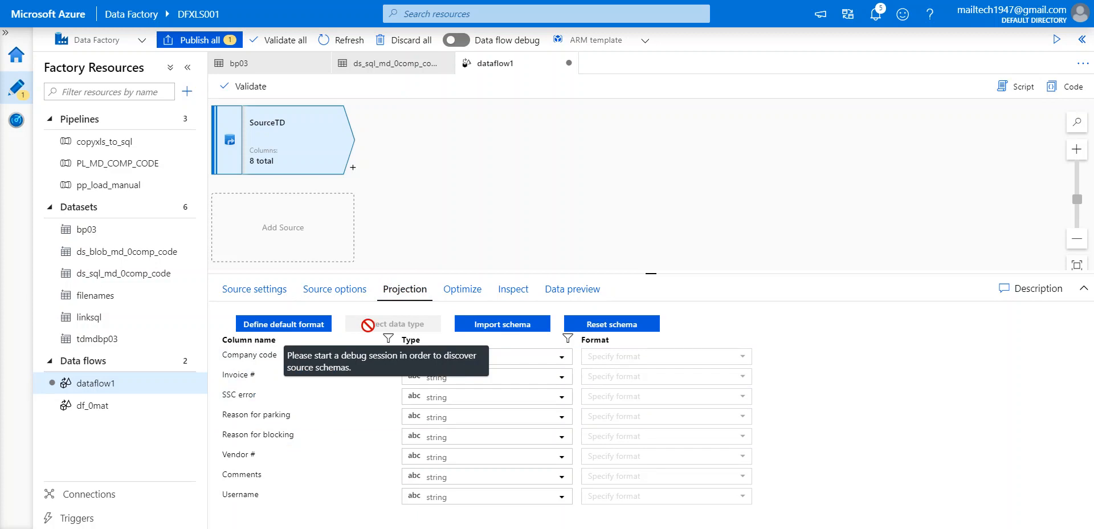
pyautogui.click(509, 332)
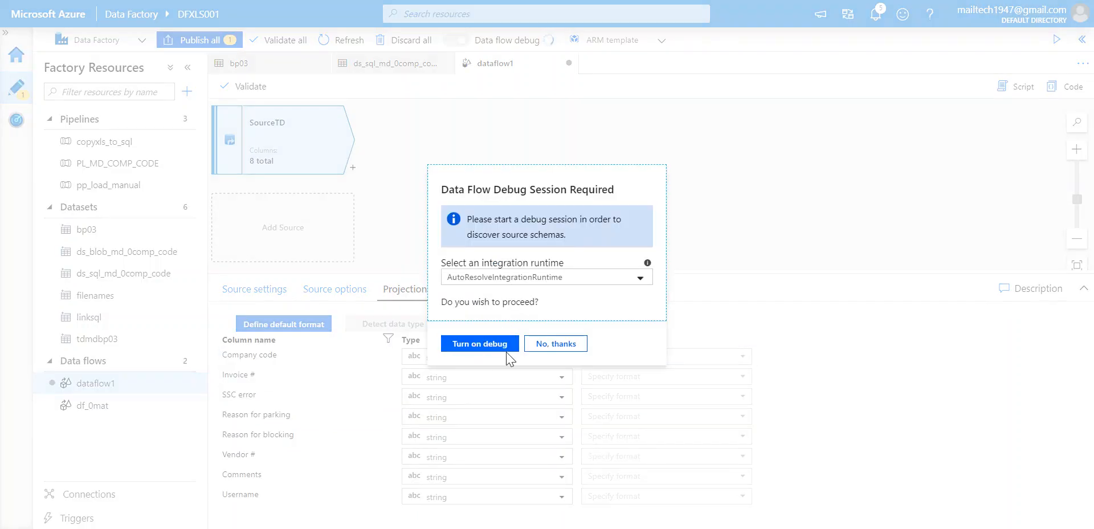
pyautogui.click(556, 350)
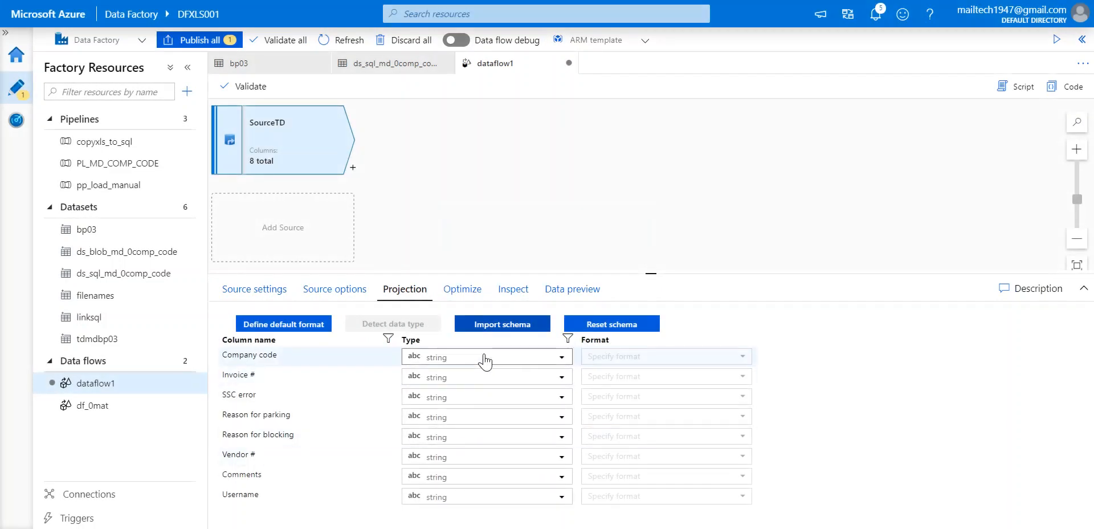
pyautogui.click(491, 325)
pyautogui.click(550, 345)
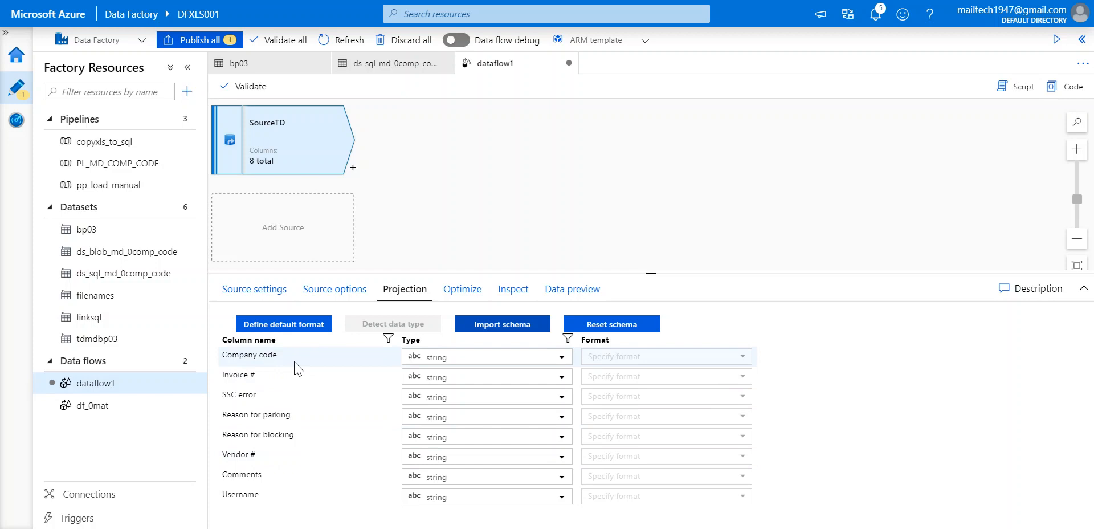
pyautogui.click(462, 289)
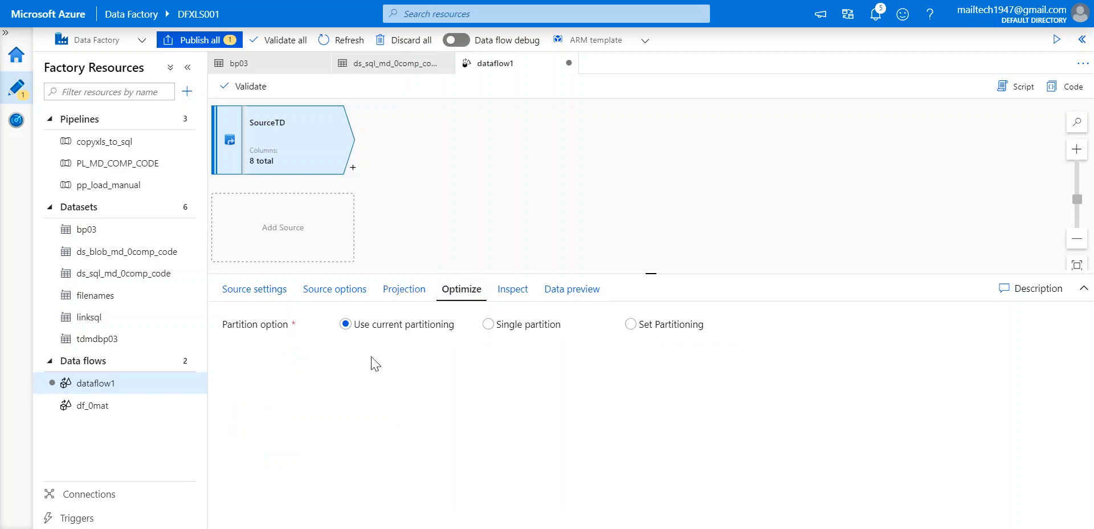
# Try Single and Set Partitioning for SourceTD, then keep Use current partitioning.
pyautogui.click(486, 326)
pyautogui.click(629, 329)
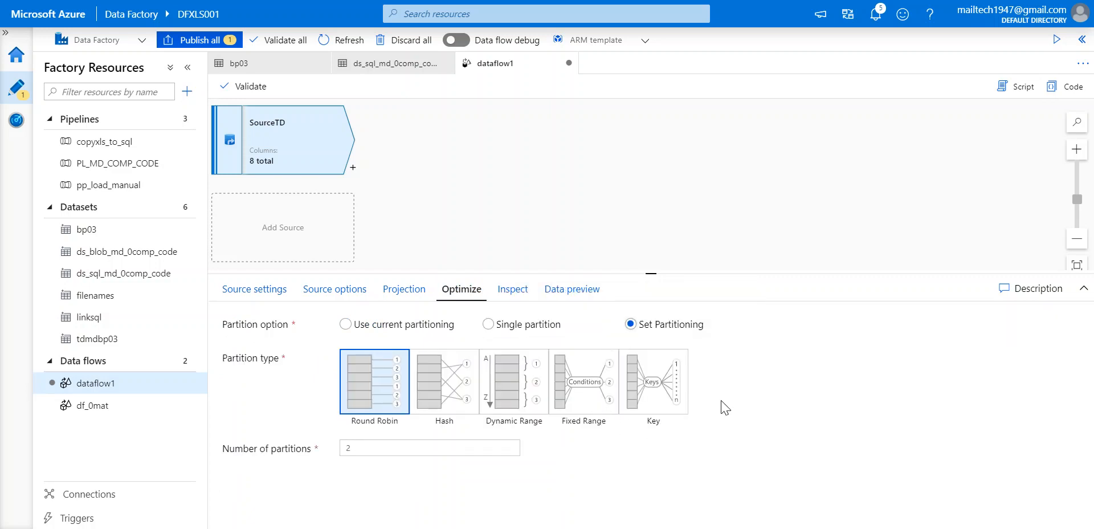
pyautogui.click(346, 325)
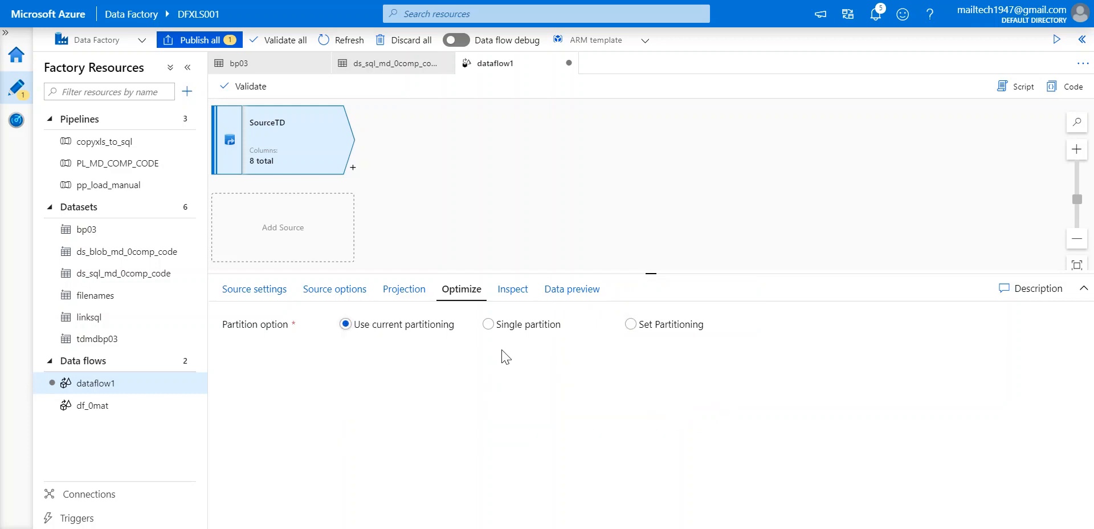
# Inspect SourceTD's 8 string output columns and open its Data preview.
pyautogui.click(516, 290)
pyautogui.scroll(-1, 502, 429)
pyautogui.scroll(1, 504, 431)
pyautogui.scroll(-1, 501, 429)
pyautogui.scroll(1, 501, 430)
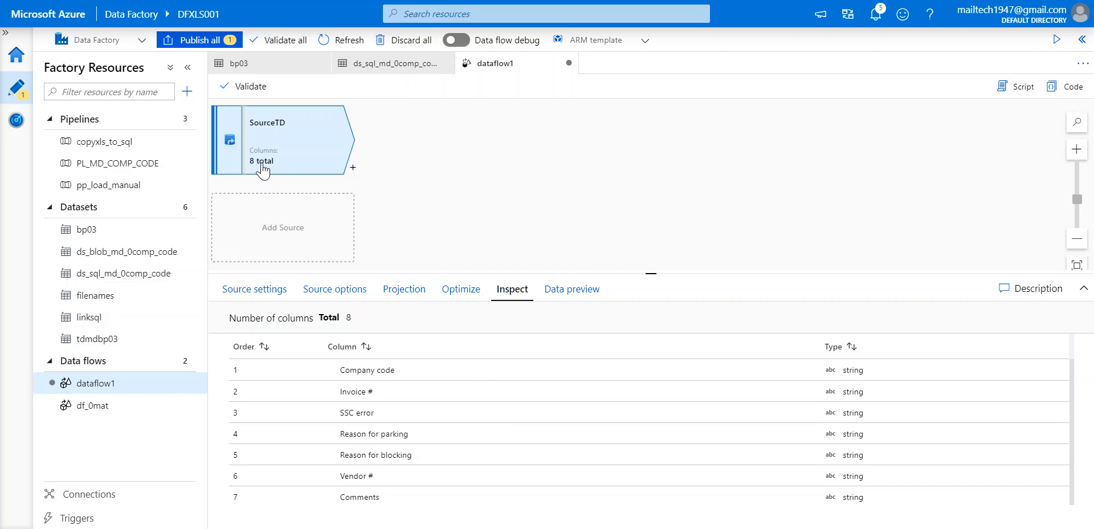
pyautogui.scroll(-1, 369, 433)
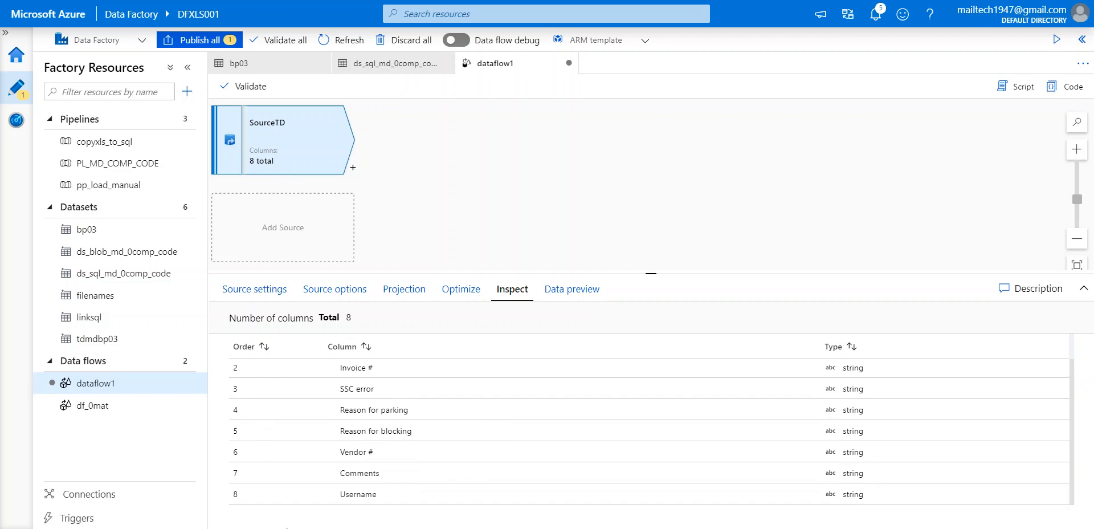
pyautogui.scroll(1, 379, 463)
pyautogui.click(566, 292)
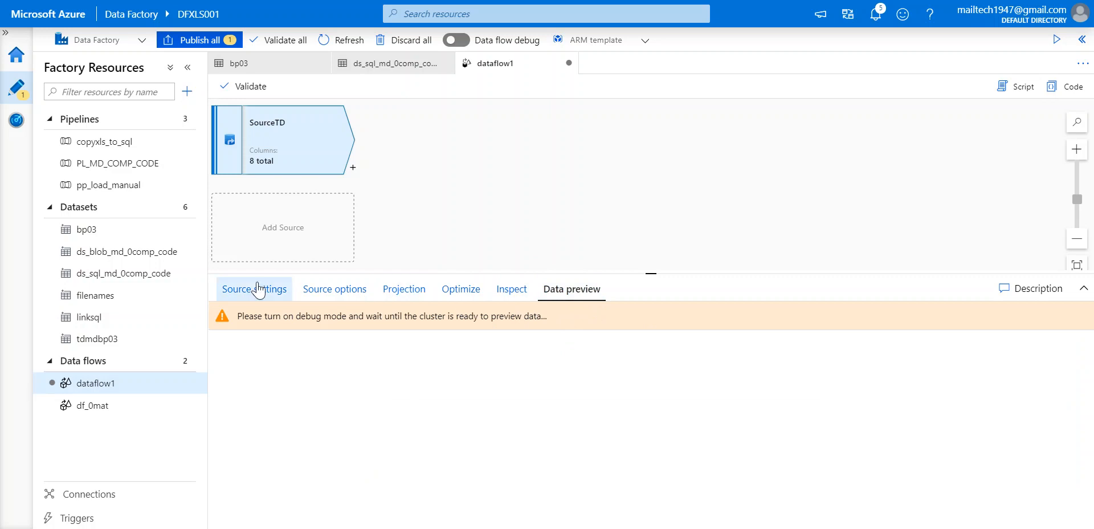
# Return to SourceTD's Source settings and browse the transformation list without adding any.
pyautogui.click(253, 298)
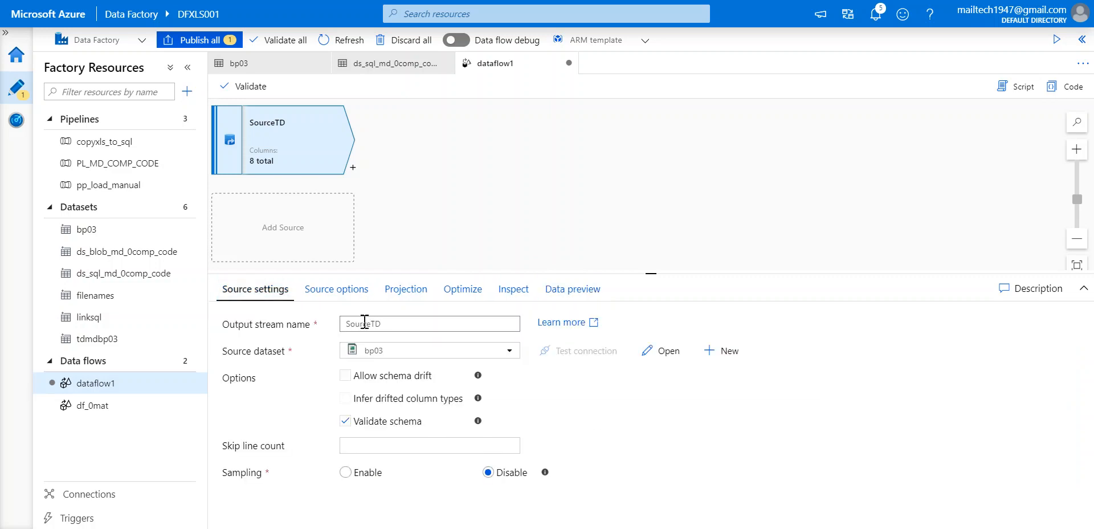
pyautogui.click(354, 168)
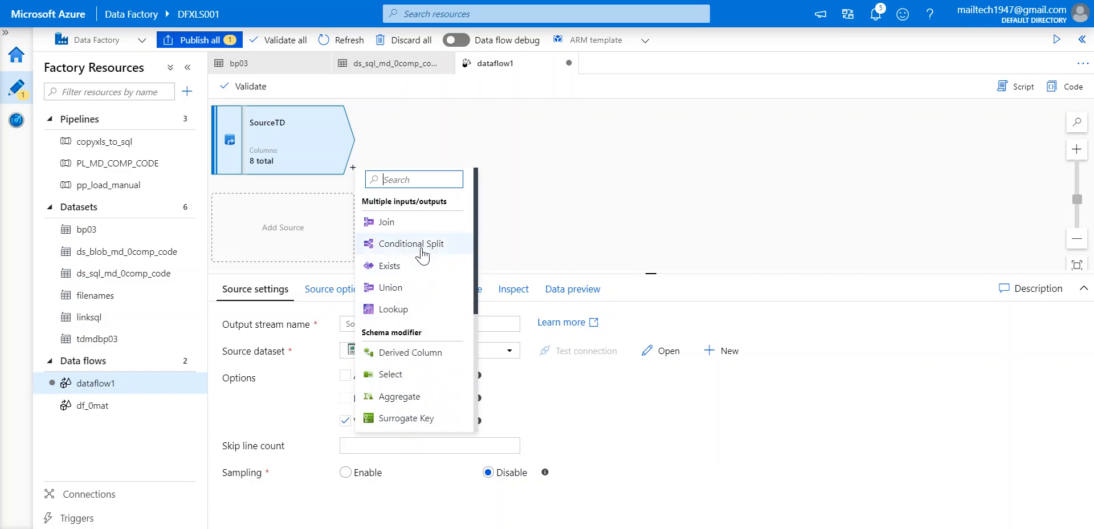
pyautogui.click(546, 180)
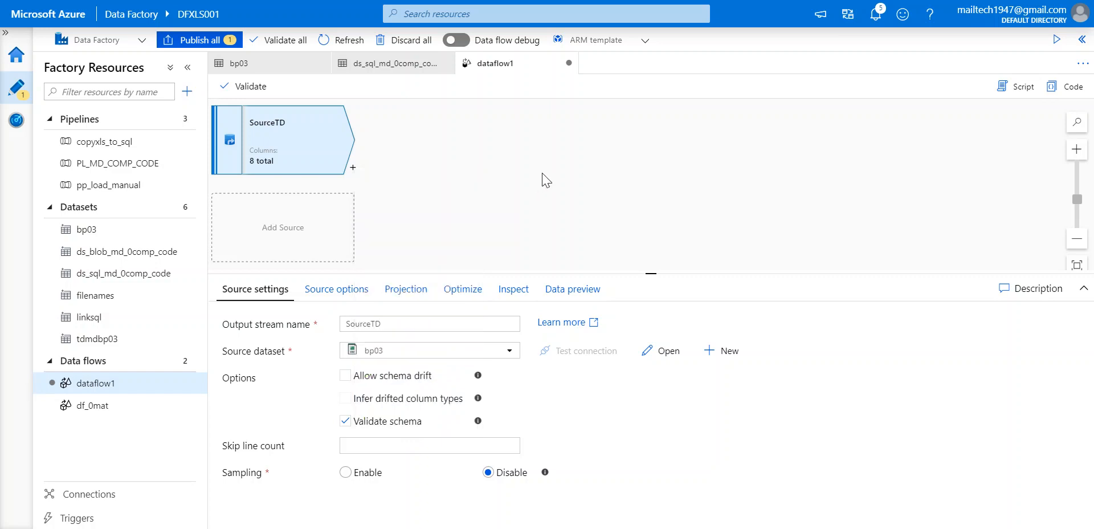
pyautogui.click(353, 174)
pyautogui.click(352, 168)
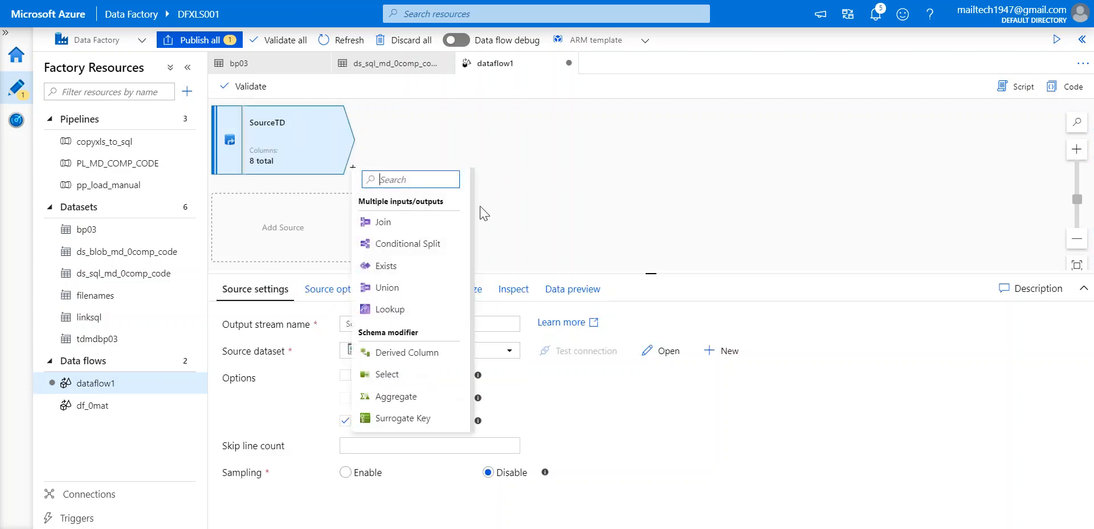
pyautogui.press('Escape')
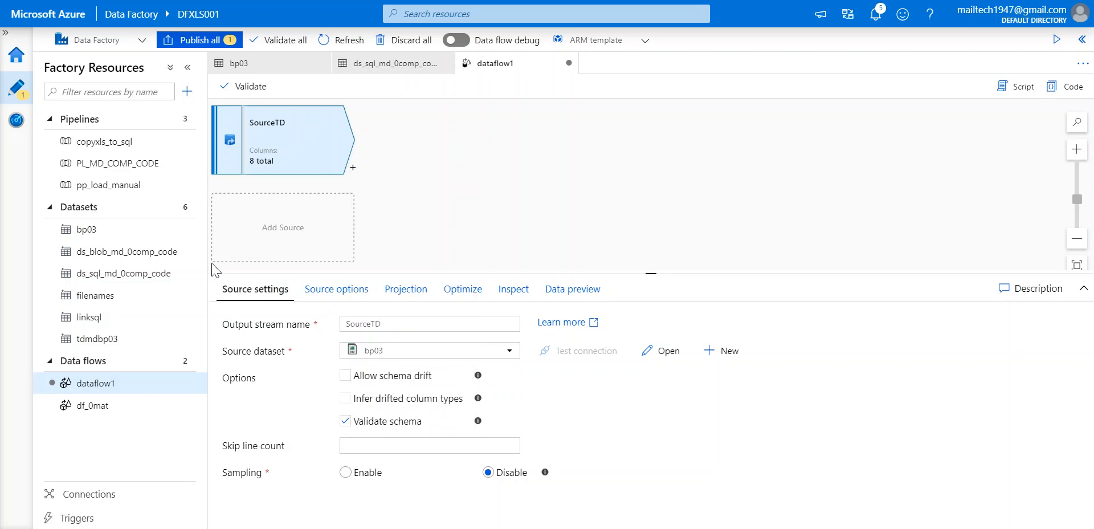
# Add a second source to dataflow1 and name its output stream SourceMD.
pyautogui.click(288, 239)
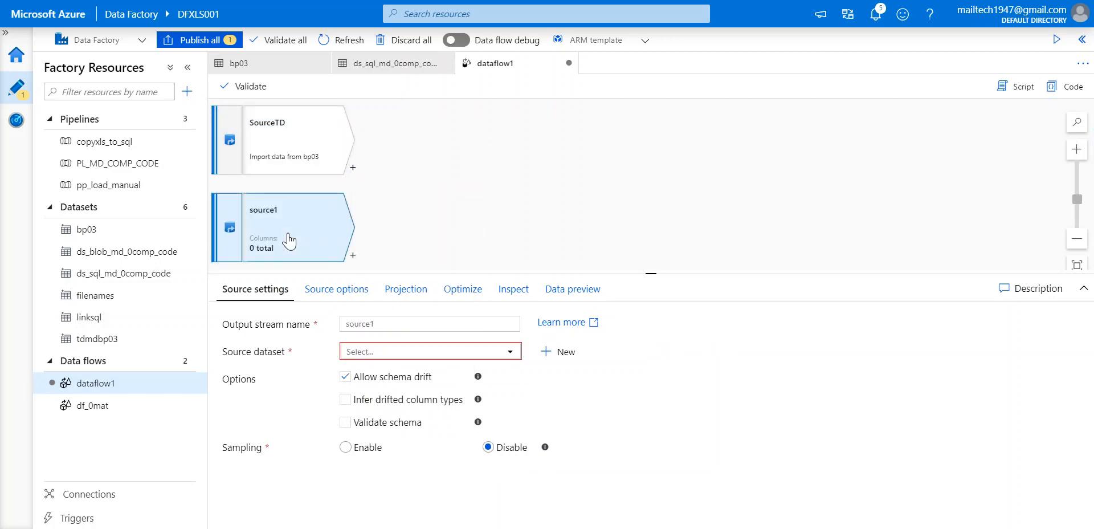
pyautogui.click(395, 323)
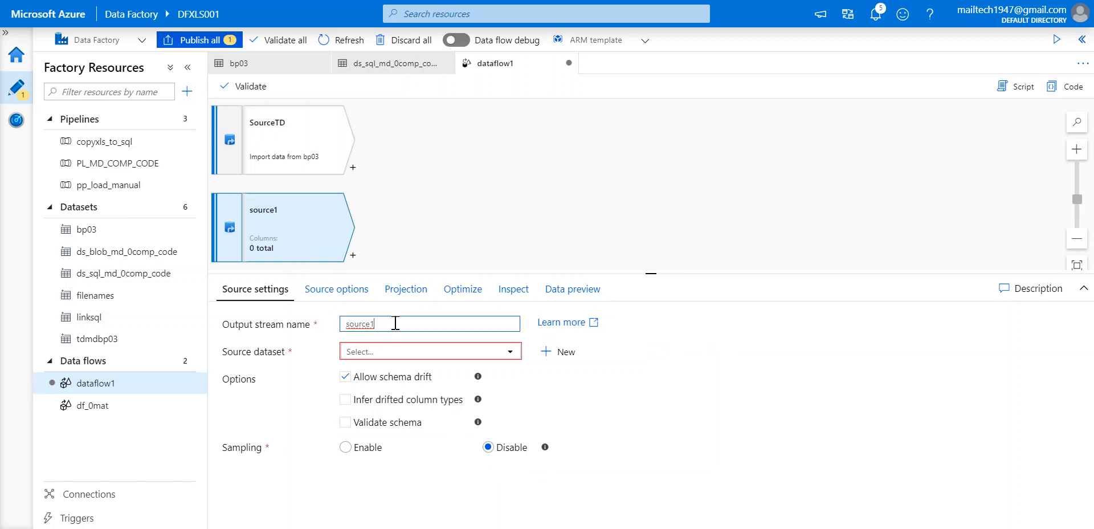
pyautogui.press('BackSpace')
pyautogui.press('BackSpace')
pyautogui.press('BackSpace')
pyautogui.press('BackSpace')
pyautogui.press('BackSpace')
pyautogui.press('BackSpace')
pyautogui.press('BackSpace')
pyautogui.write('SourceTD2')
pyautogui.click(306, 147)
pyautogui.click(409, 325)
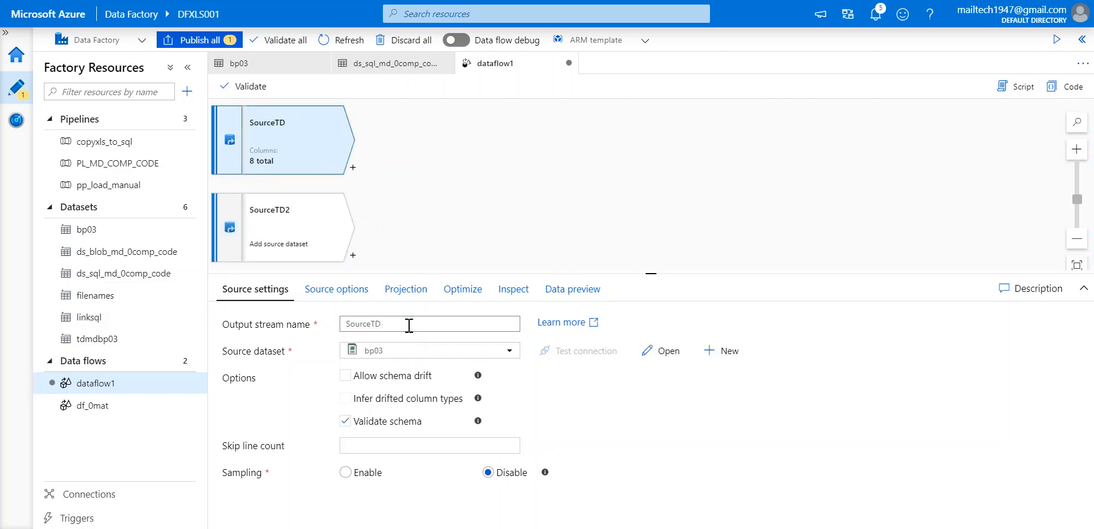
pyautogui.write('1')
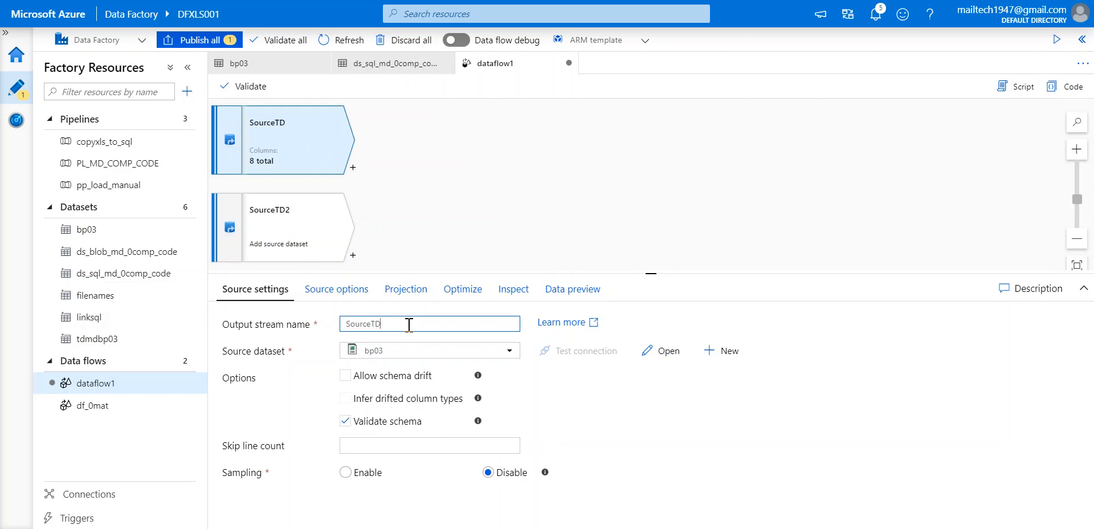
pyautogui.click(305, 231)
pyautogui.press('BackSpace')
pyautogui.press('BackSpace')
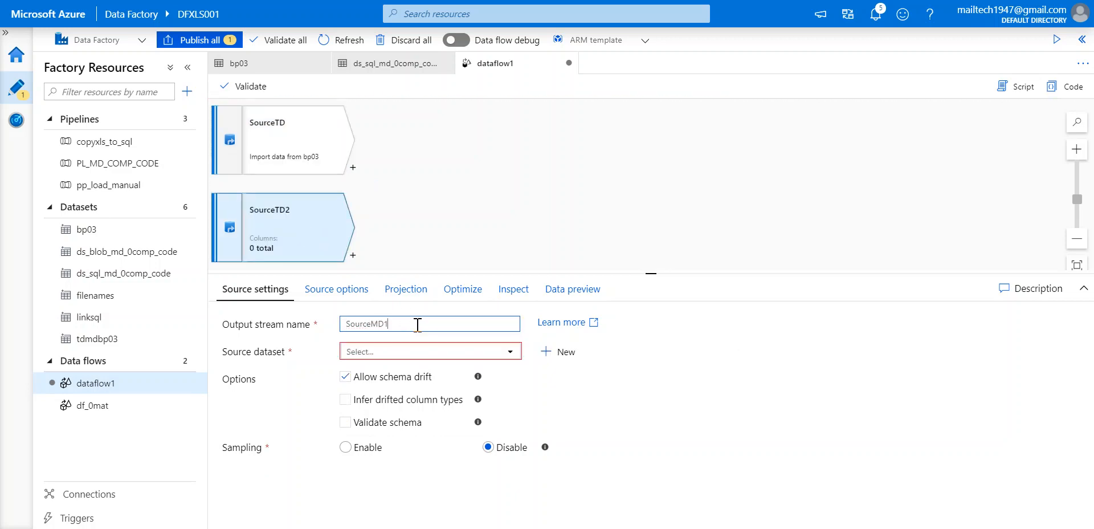
pyautogui.press('BackSpace')
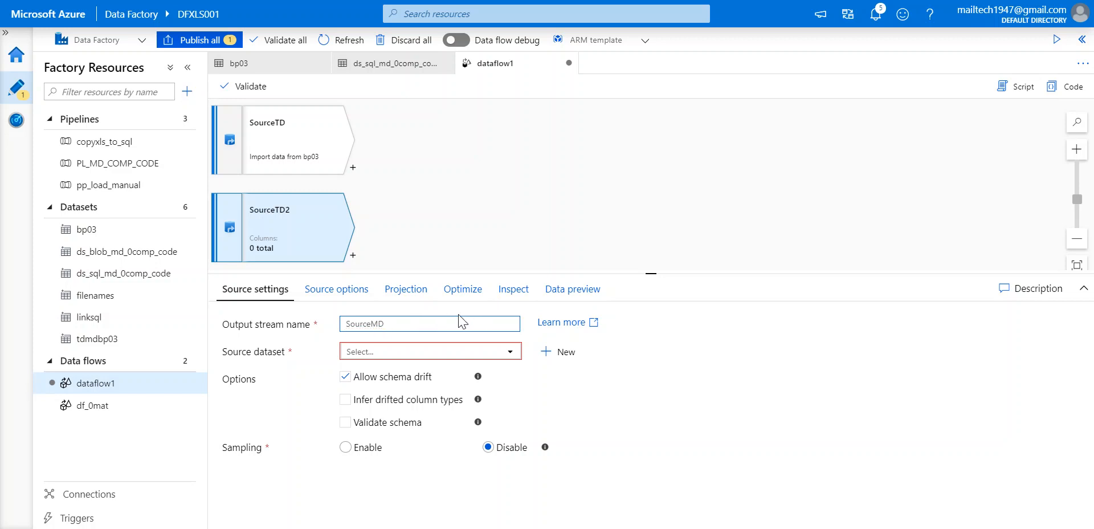
# Point SourceMD at linksql with schema validation instead of schema drift, then open linksql.
pyautogui.click(402, 352)
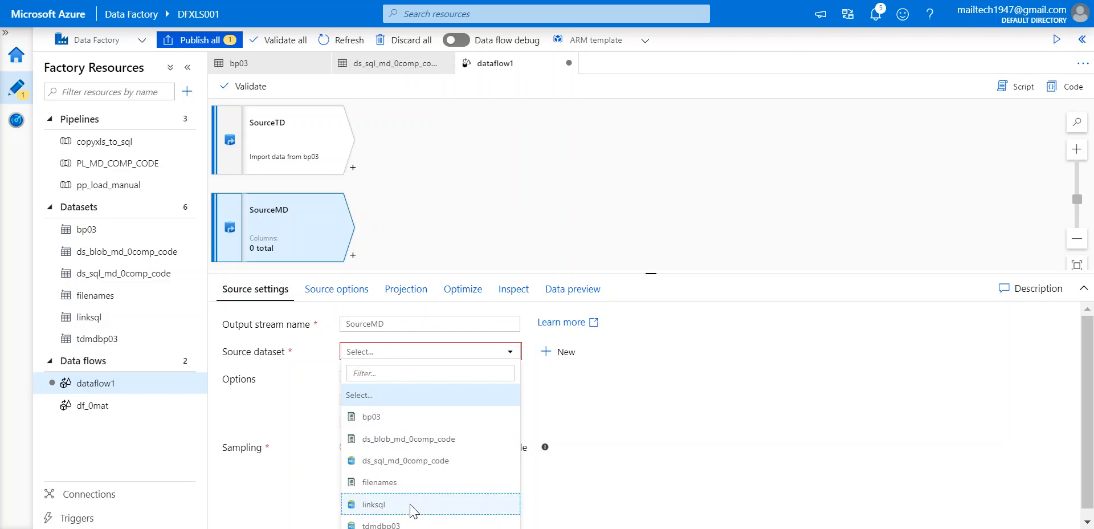
pyautogui.click(410, 505)
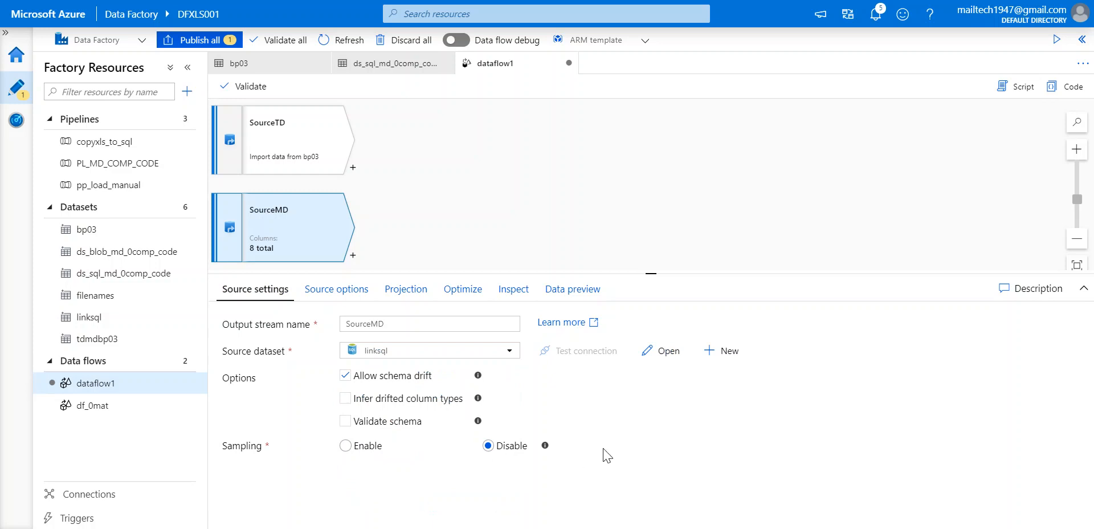
pyautogui.click(346, 375)
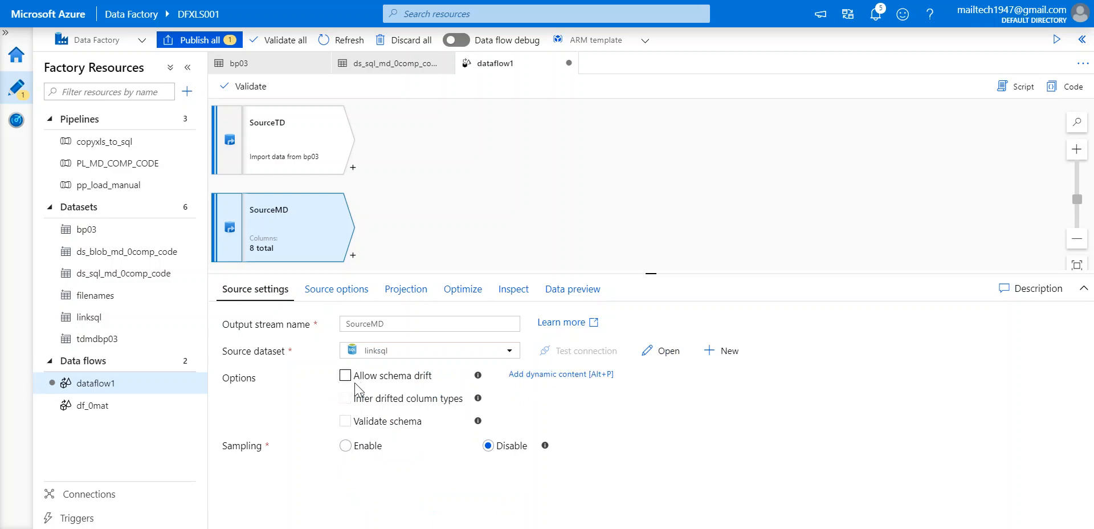
pyautogui.click(346, 421)
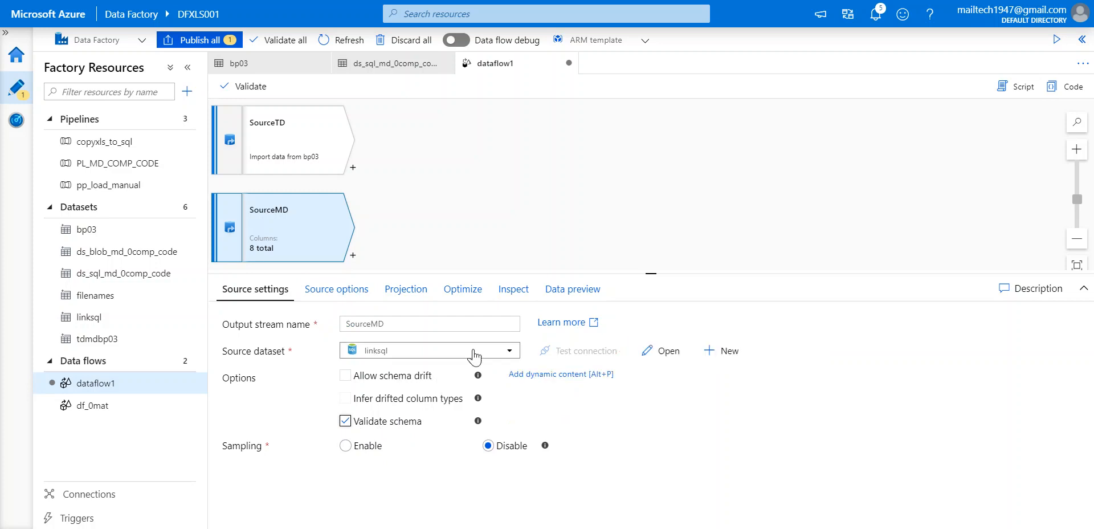
pyautogui.click(664, 350)
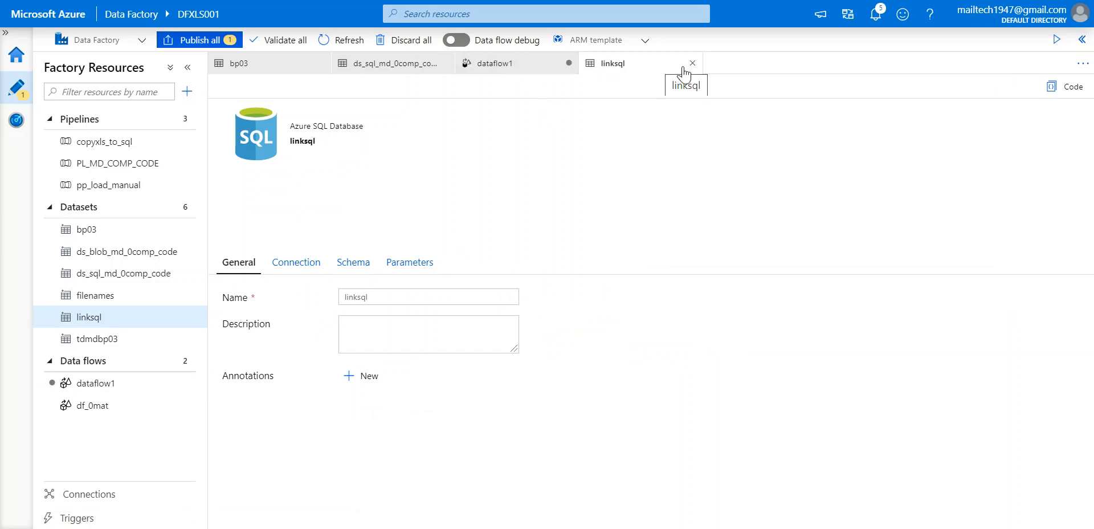
# Back on dataflow1, try a Query input for SourceMD, revert to Table, and check its 8 columns.
pyautogui.click(501, 71)
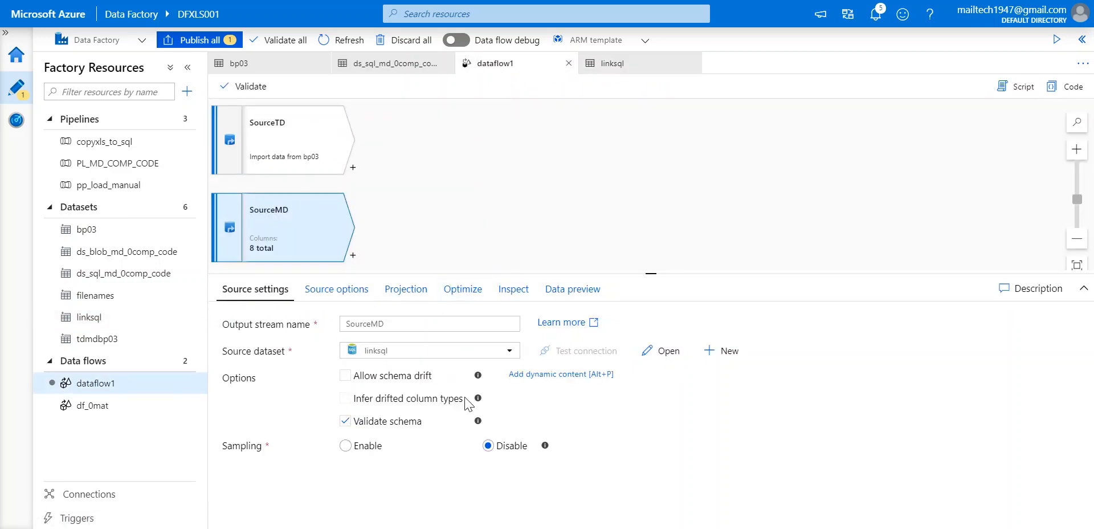
pyautogui.click(339, 289)
pyautogui.click(409, 291)
pyautogui.click(340, 292)
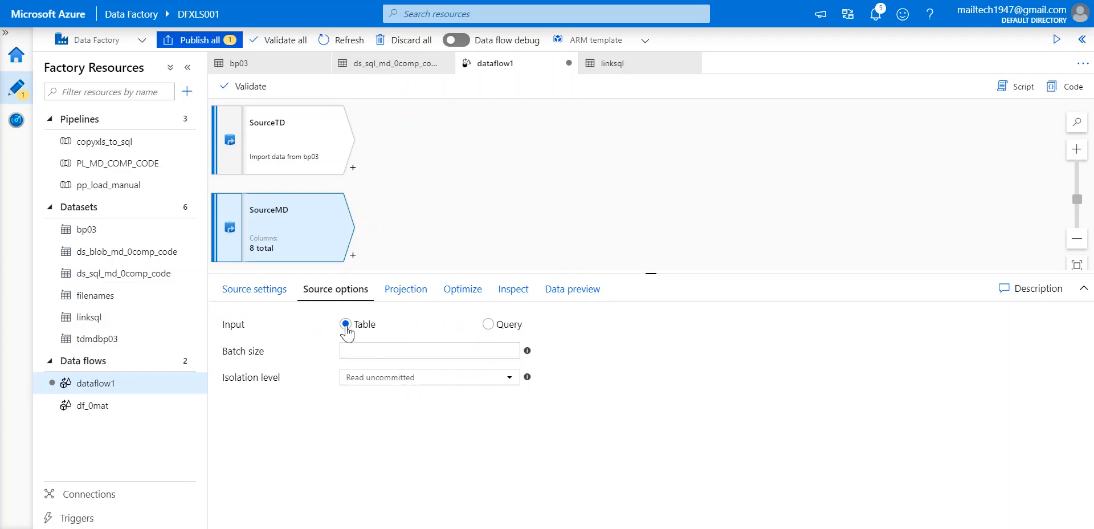
pyautogui.click(489, 325)
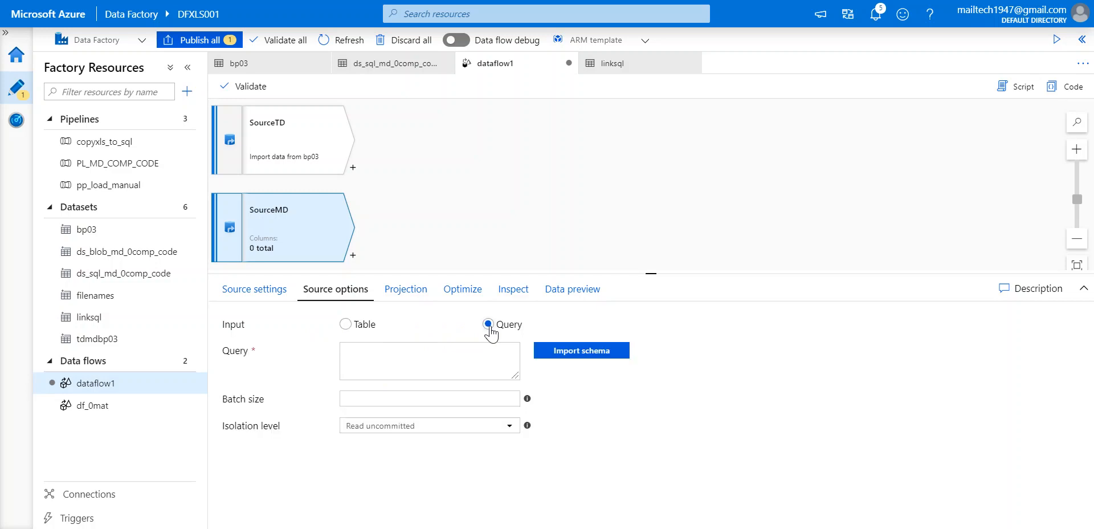
pyautogui.click(426, 362)
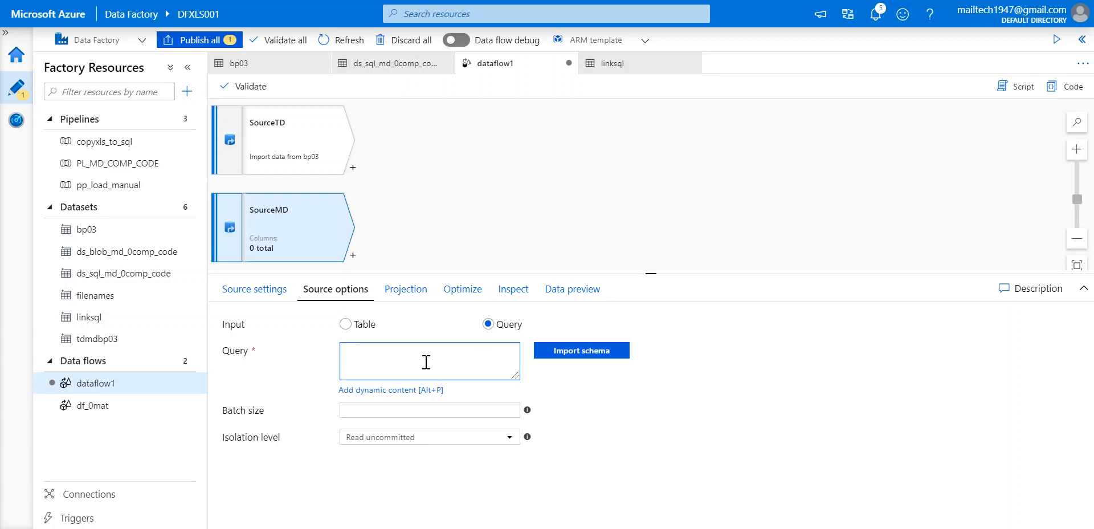
pyautogui.click(345, 324)
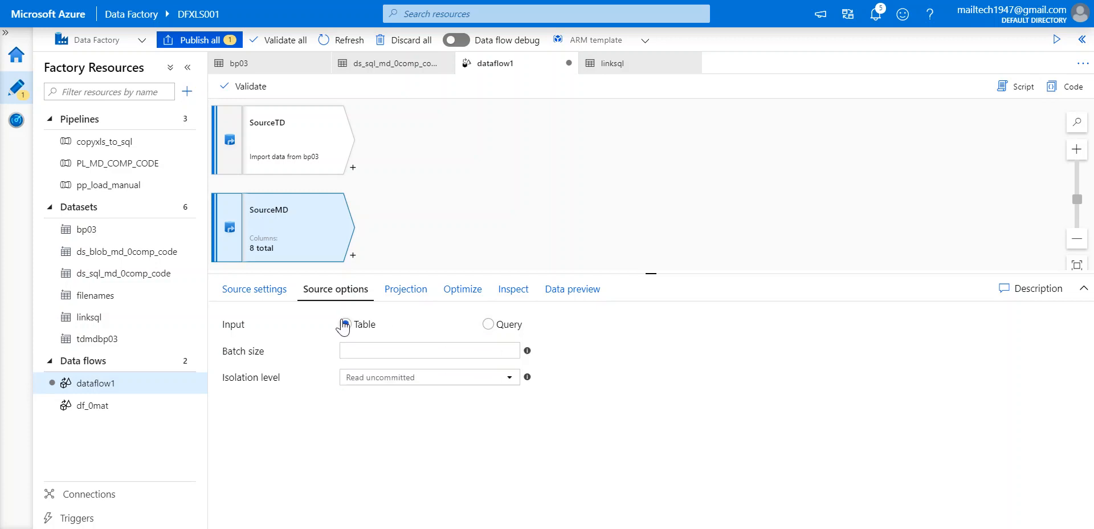
pyautogui.click(406, 289)
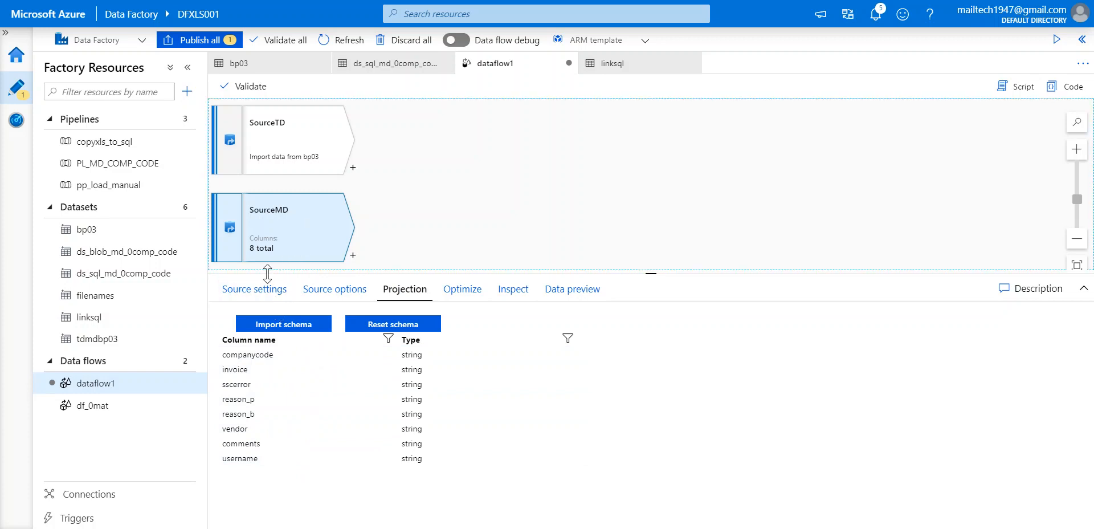
# Open the Source dataset list in SourceMD's Source settings.
pyautogui.click(261, 295)
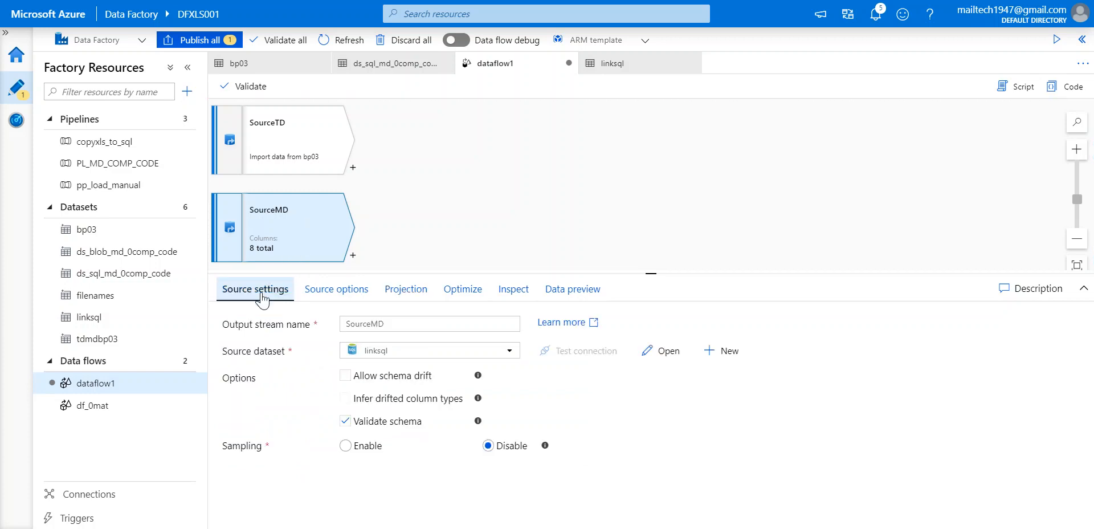
pyautogui.click(450, 352)
pyautogui.scroll(-1, 427, 491)
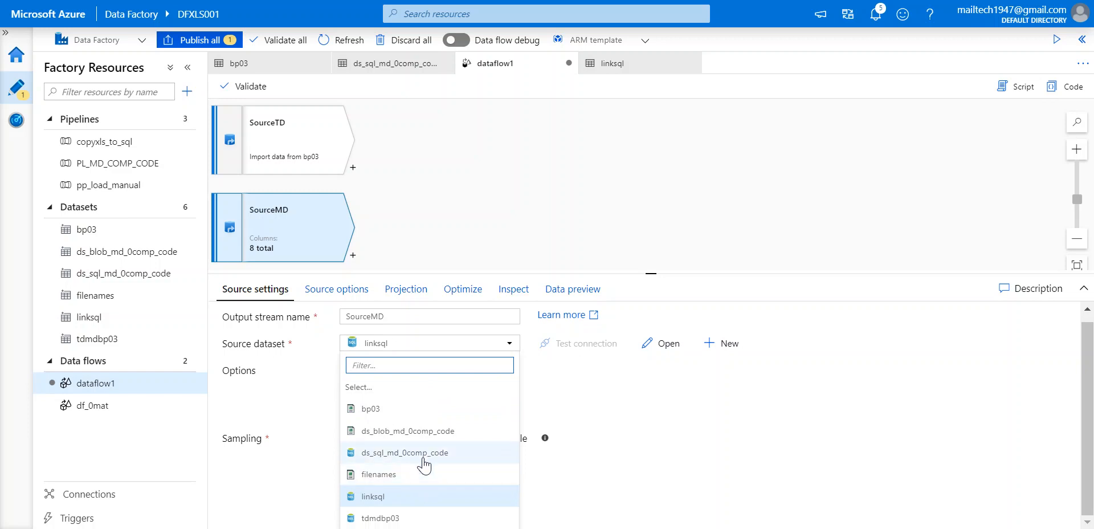
# Point SourceMD at the ds_sql_md_0comp_code dataset and check its 23 projected columns.
pyautogui.click(427, 453)
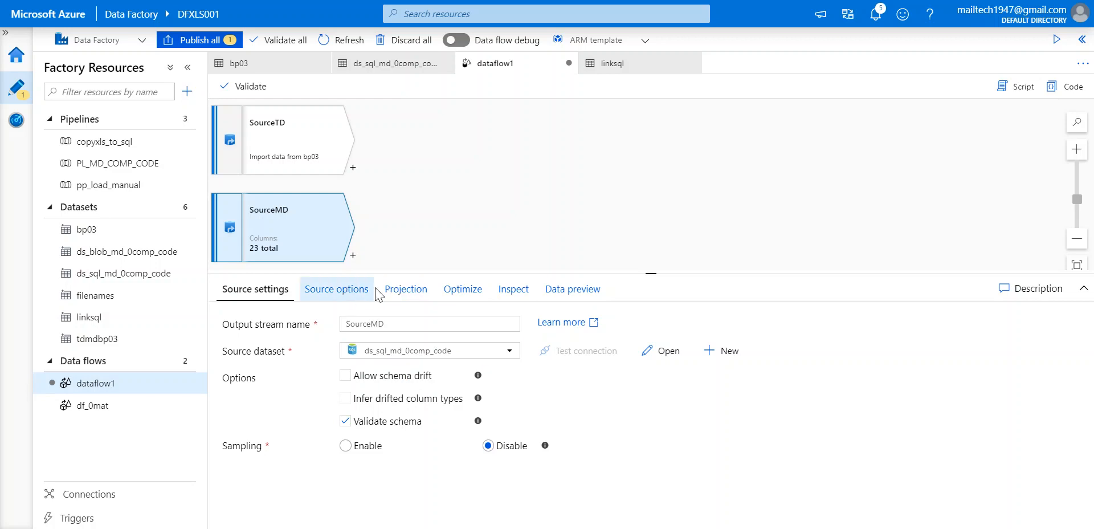
pyautogui.click(402, 292)
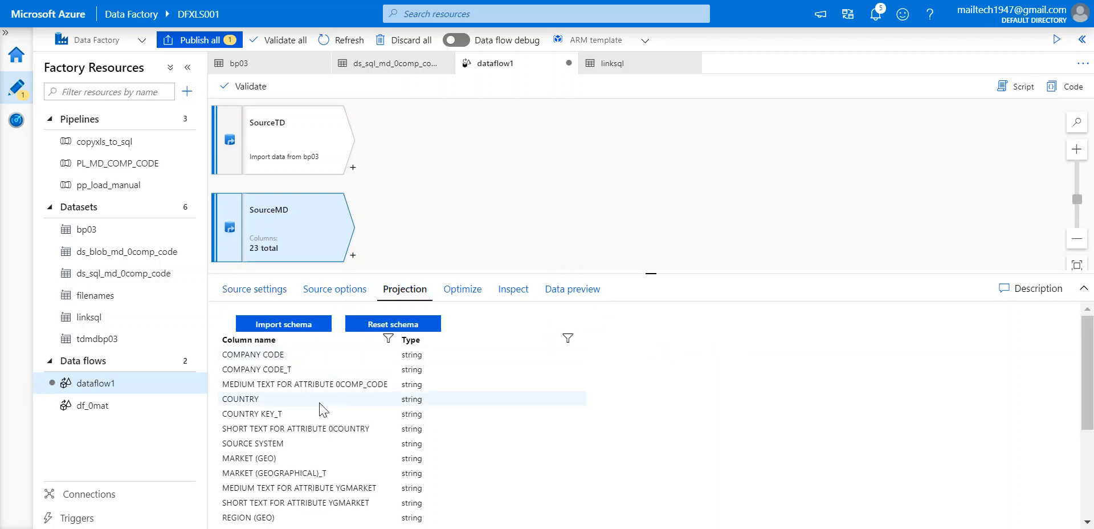
pyautogui.scroll(-3, 318, 407)
pyautogui.scroll(3, 323, 410)
pyautogui.scroll(-3, 319, 408)
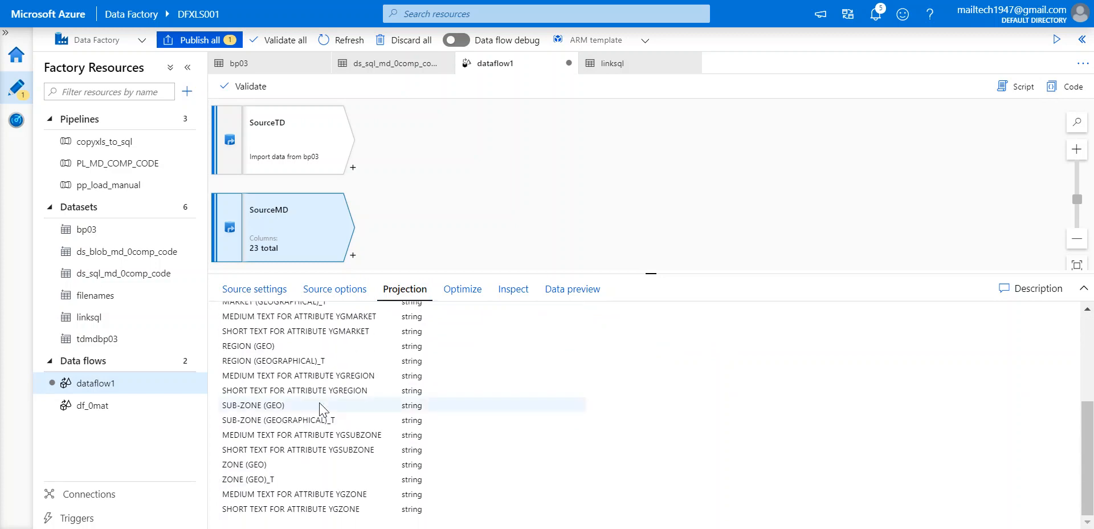
pyautogui.scroll(3, 320, 408)
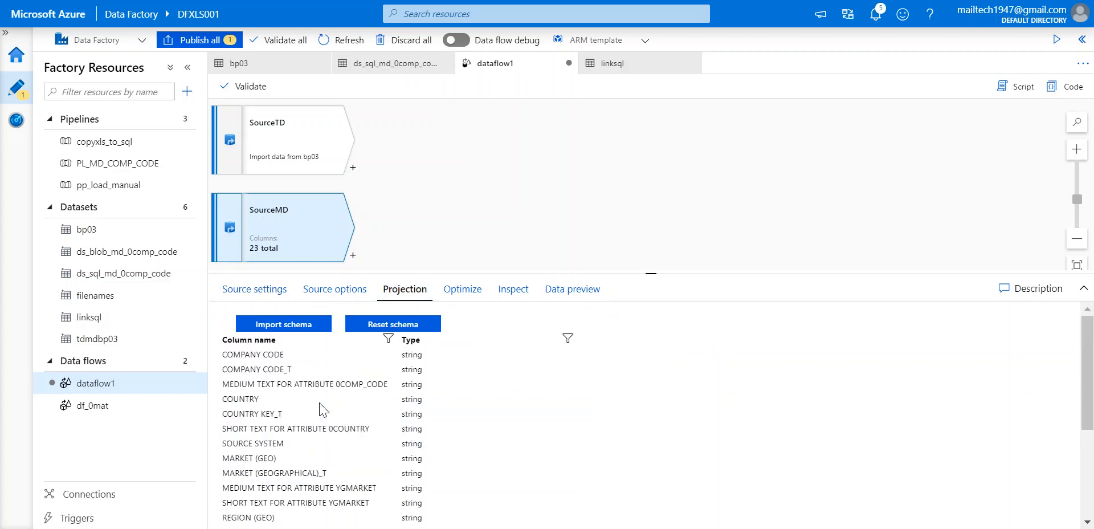
pyautogui.click(256, 291)
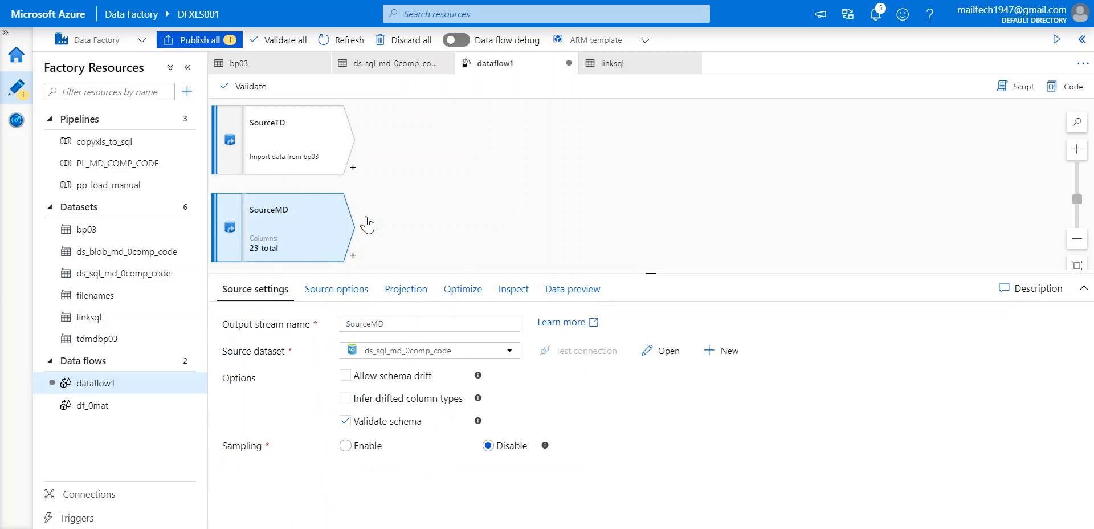
# Add a join after SourceTD and name it MDCOMPC0DEJOIN.
pyautogui.click(353, 167)
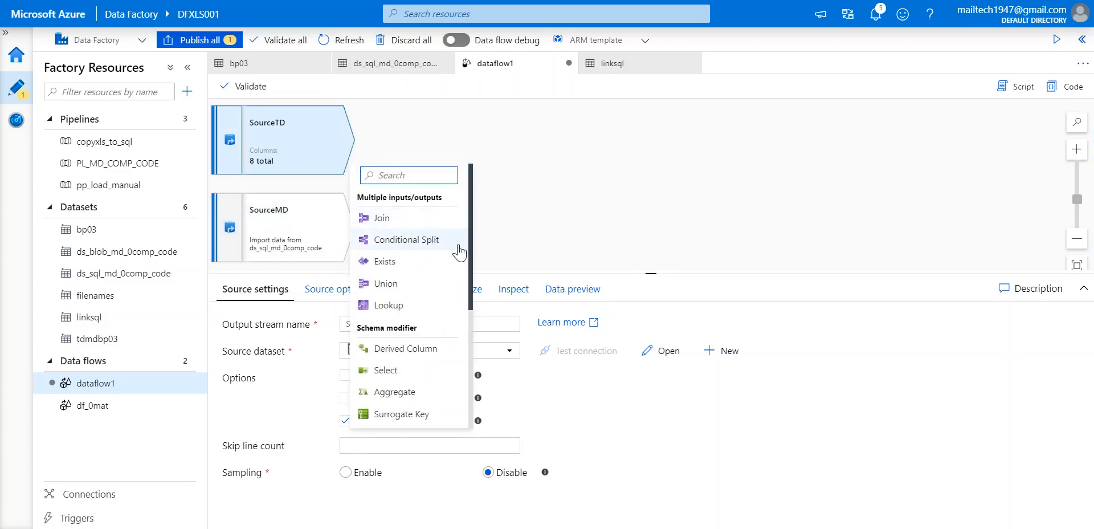
pyautogui.click(552, 208)
pyautogui.click(353, 167)
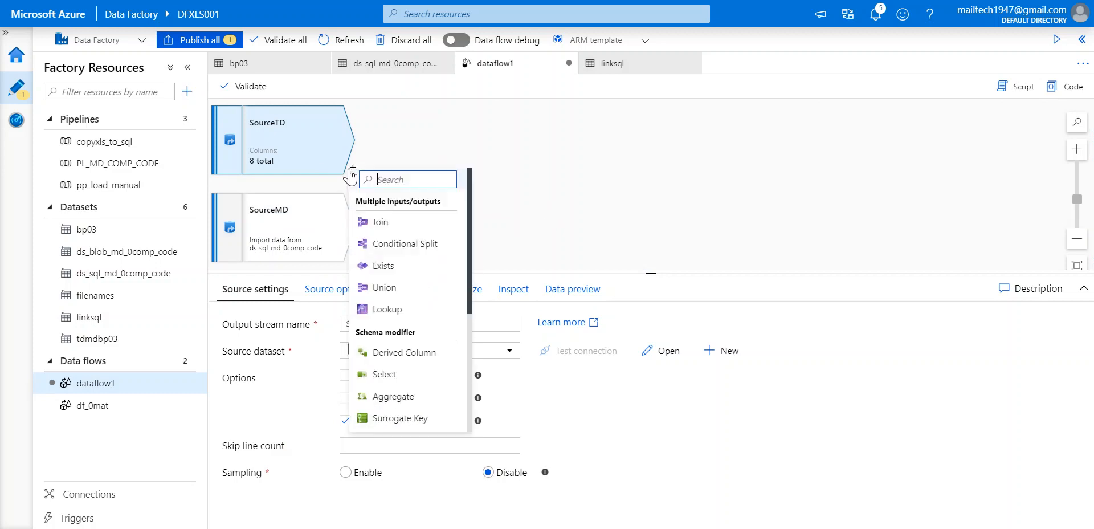
pyautogui.click(394, 224)
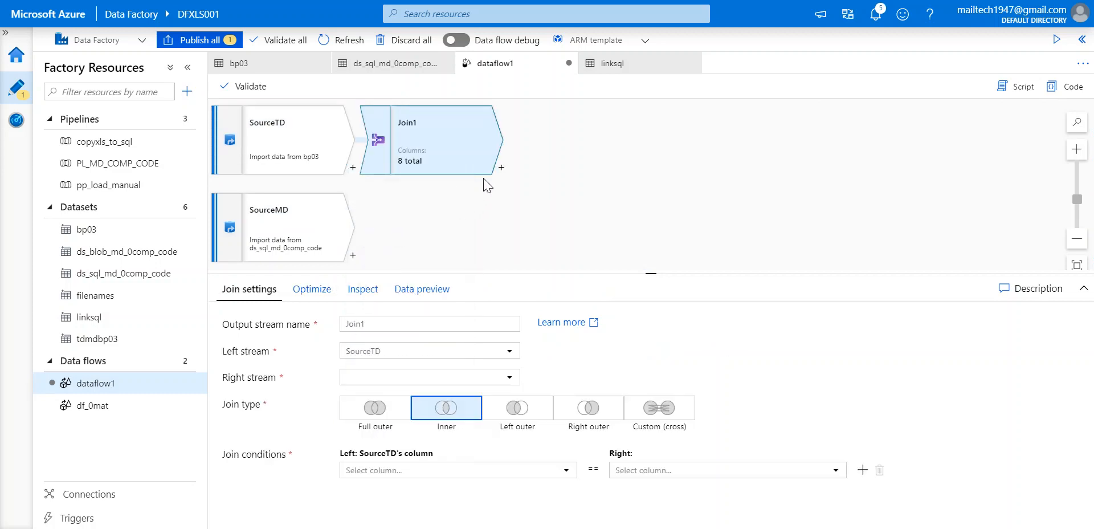
pyautogui.click(419, 326)
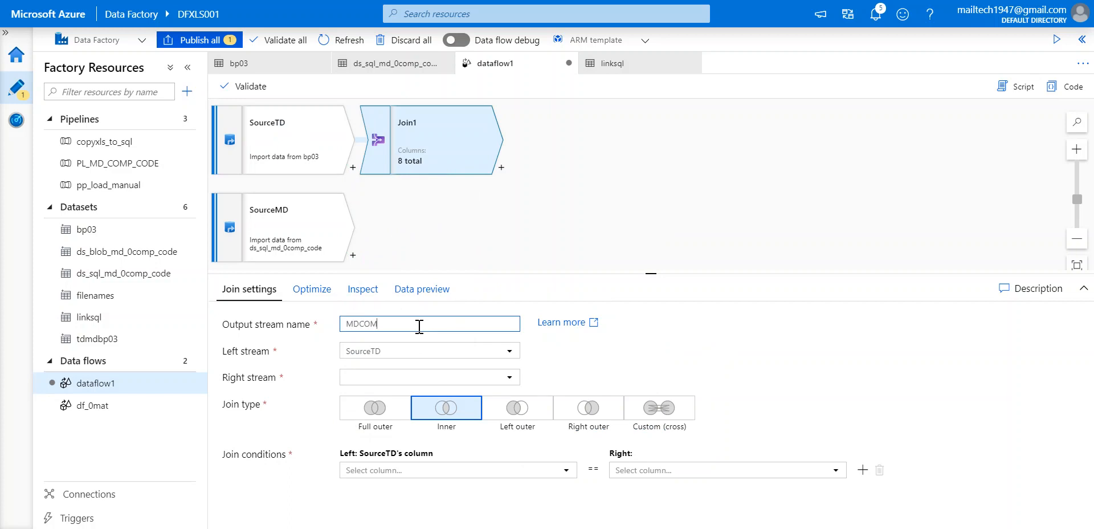
pyautogui.press('BackSpace')
pyautogui.press('BackSpace')
pyautogui.press('BackSpace')
# Make it a left outer join with SourceMD on Company code = COMPANY CODE.
pyautogui.click(532, 413)
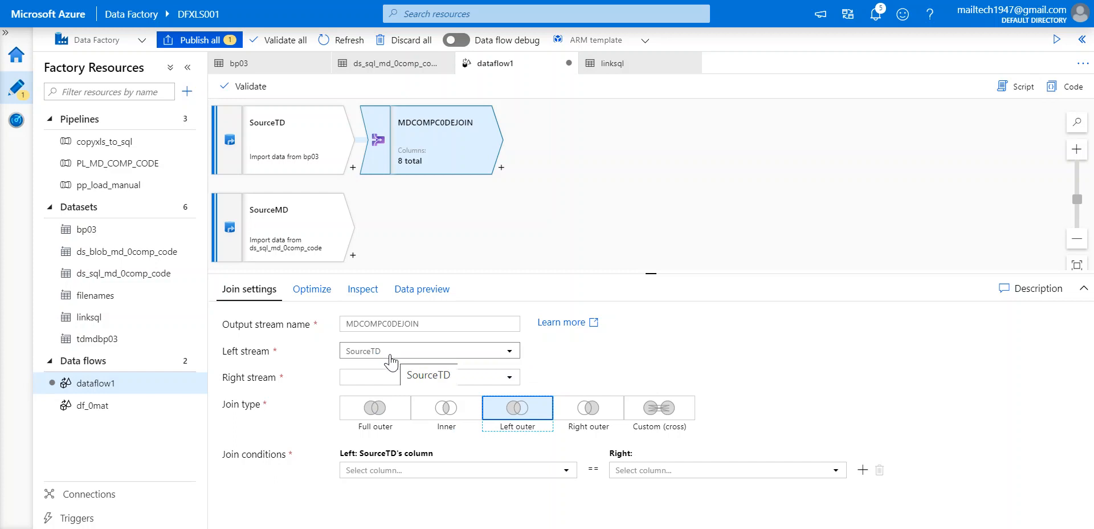
pyautogui.click(510, 378)
pyautogui.click(383, 402)
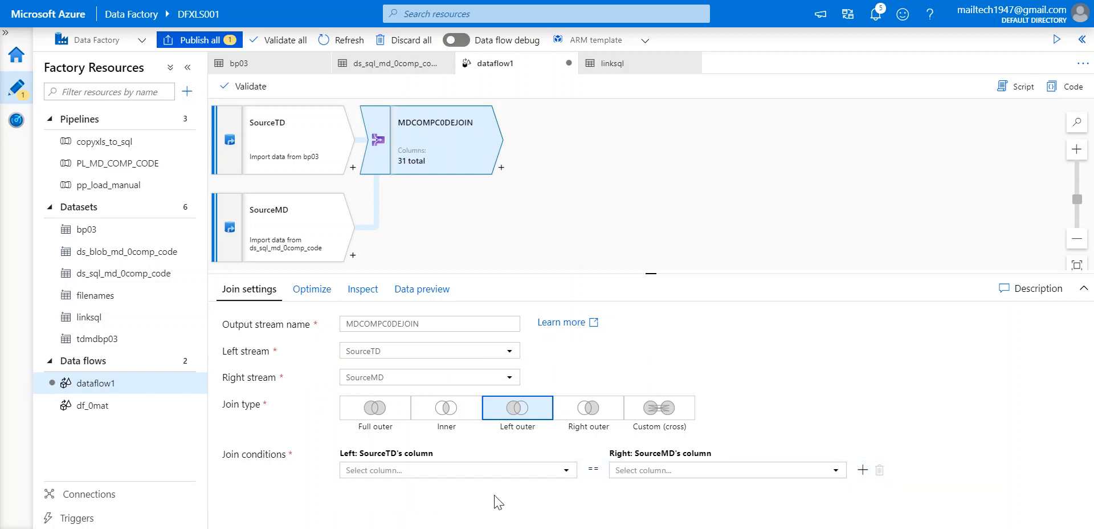
pyautogui.click(503, 471)
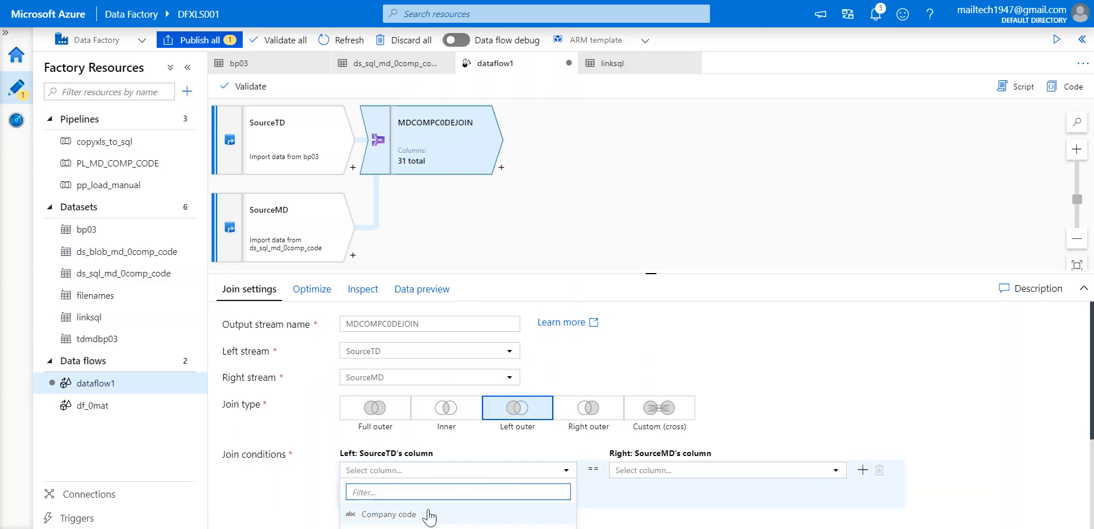
pyautogui.click(399, 515)
pyautogui.click(724, 472)
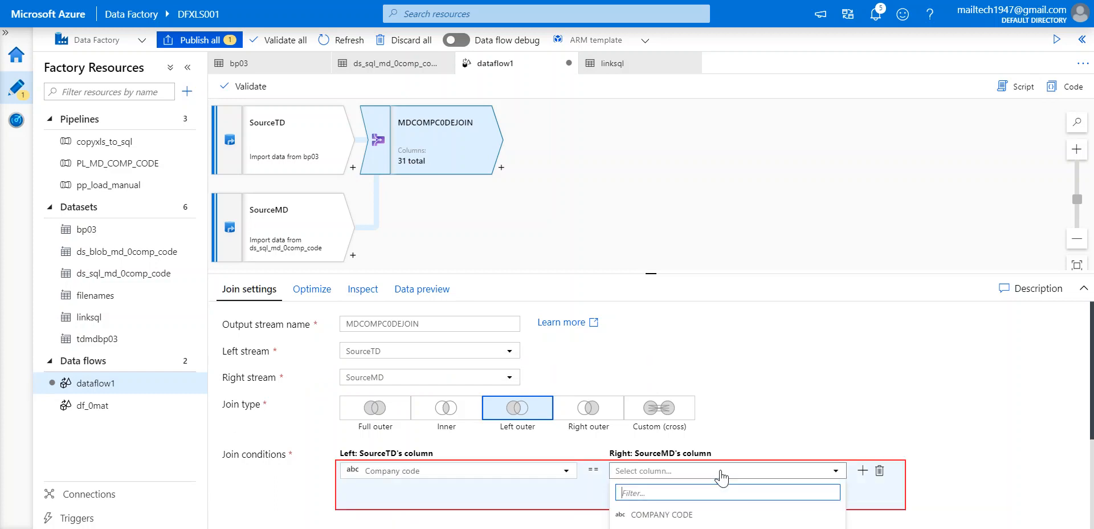
pyautogui.click(661, 514)
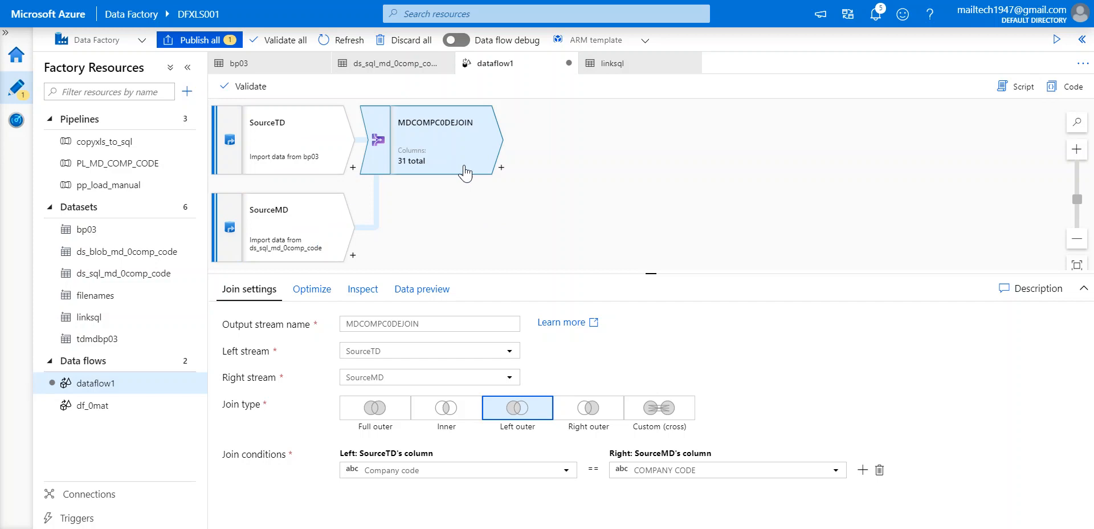
pyautogui.click(313, 293)
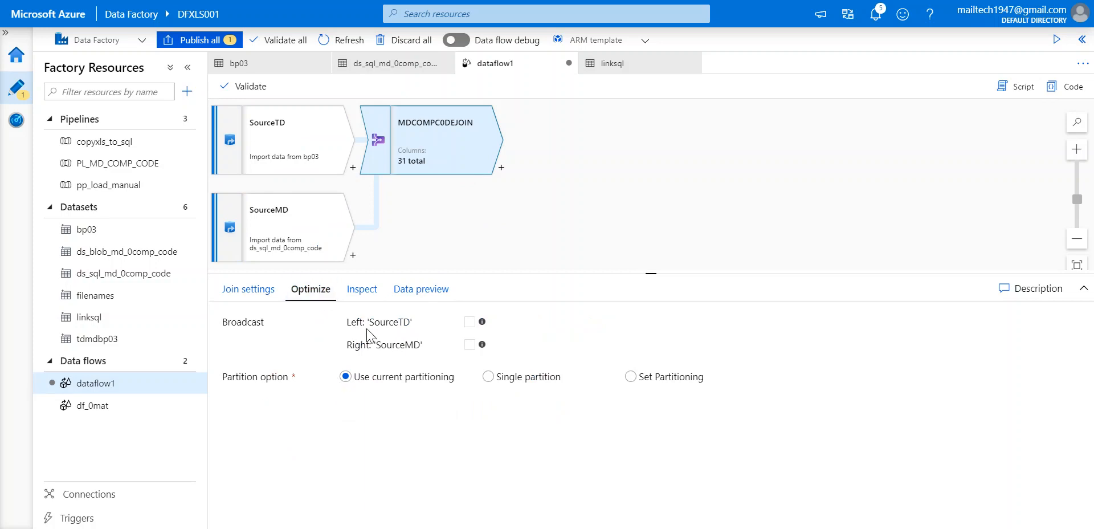
# Inspect MDCOMPC0DEJOIN's 31 output columns, 8 from SourceTD and 23 from SourceMD.
pyautogui.click(362, 292)
pyautogui.scroll(-7, 414, 468)
pyautogui.scroll(7, 414, 468)
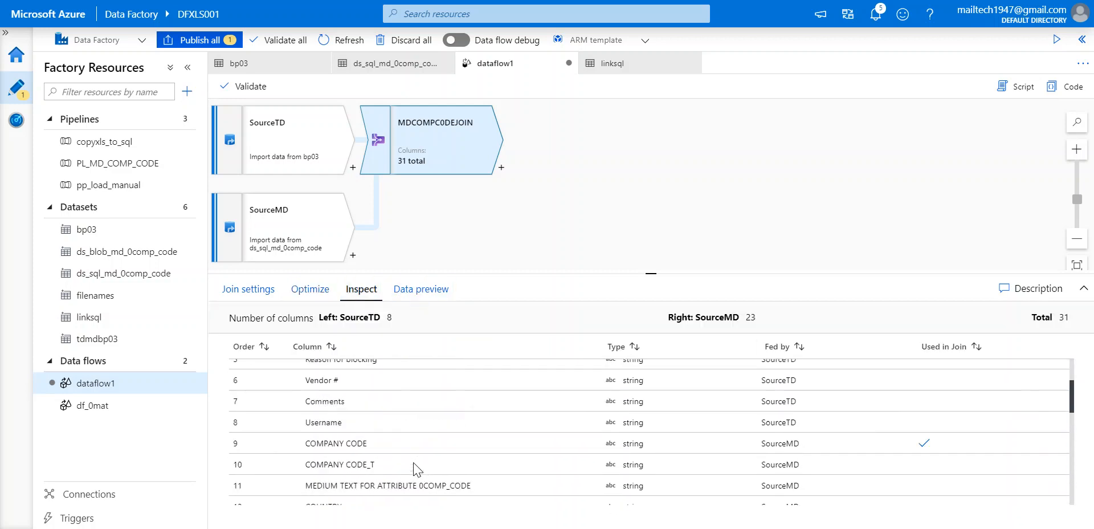
pyautogui.scroll(-1, 402, 439)
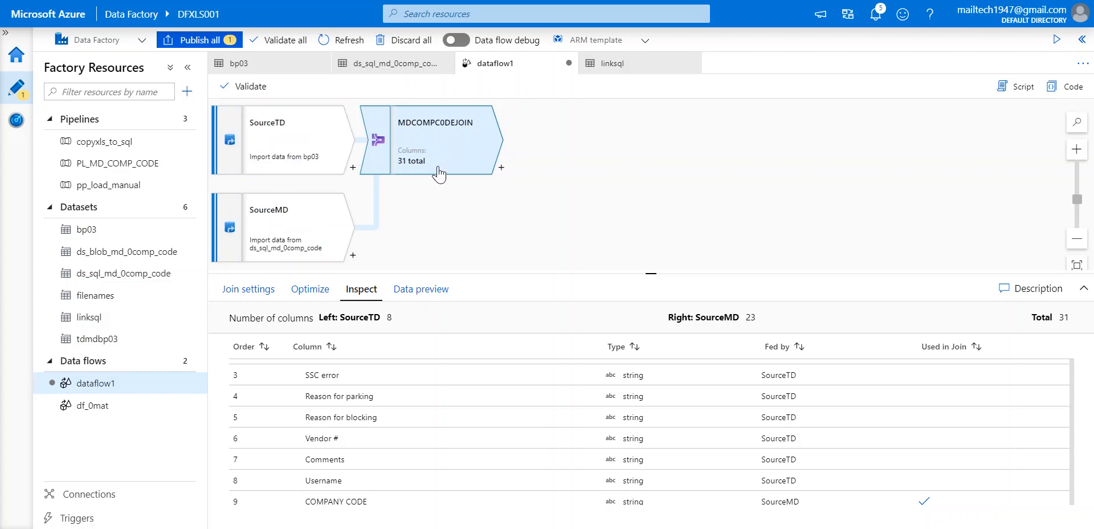
pyautogui.scroll(-1, 578, 396)
pyautogui.scroll(-8, 578, 396)
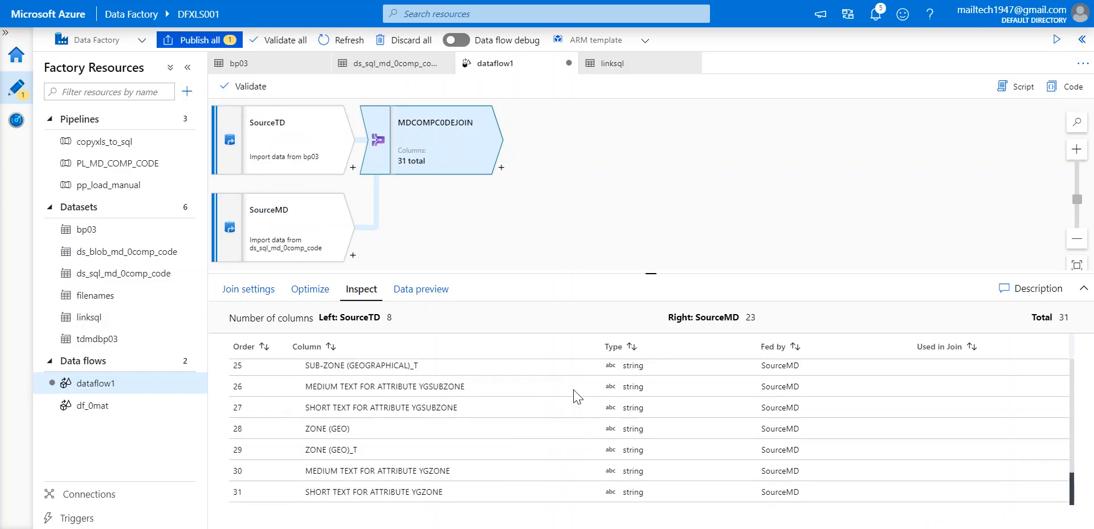
pyautogui.scroll(9, 573, 435)
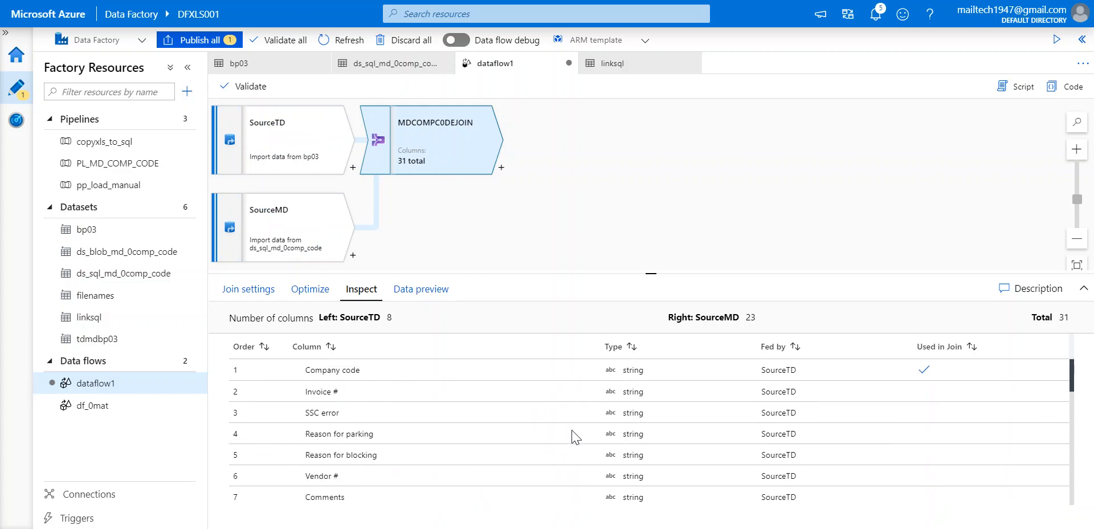
pyautogui.click(501, 168)
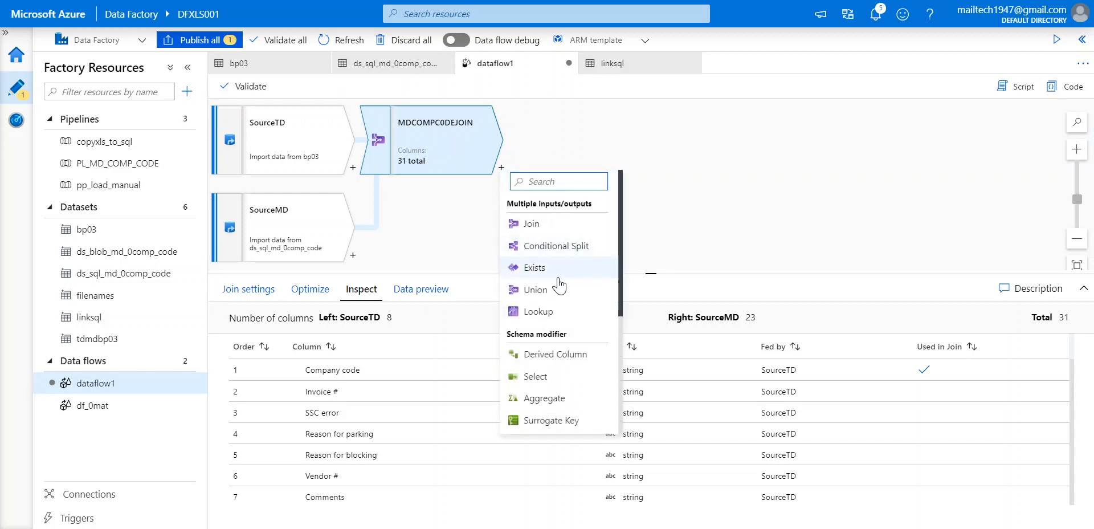
# Add a Select transformation, Select1, after the join.
pyautogui.click(536, 379)
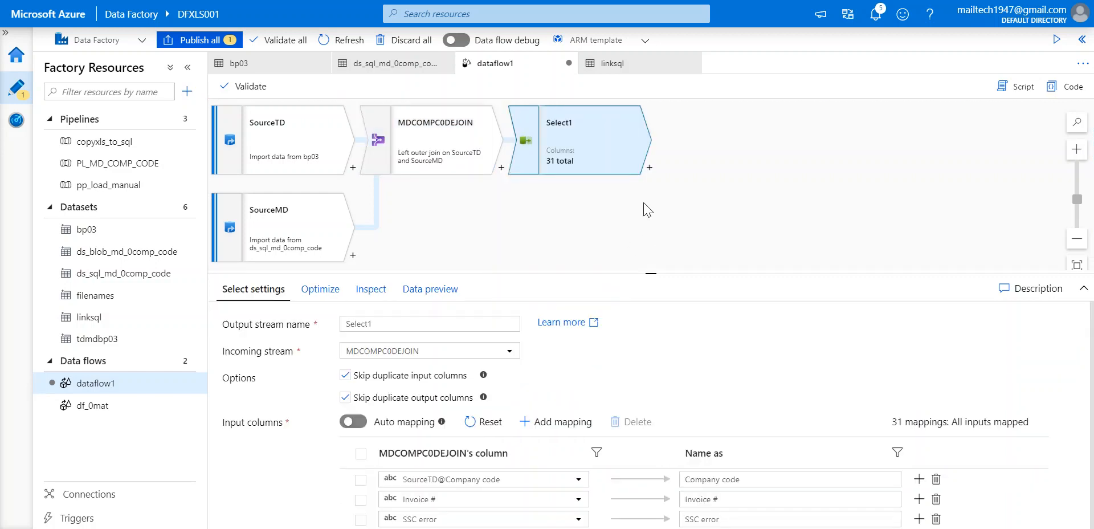
pyautogui.click(596, 145)
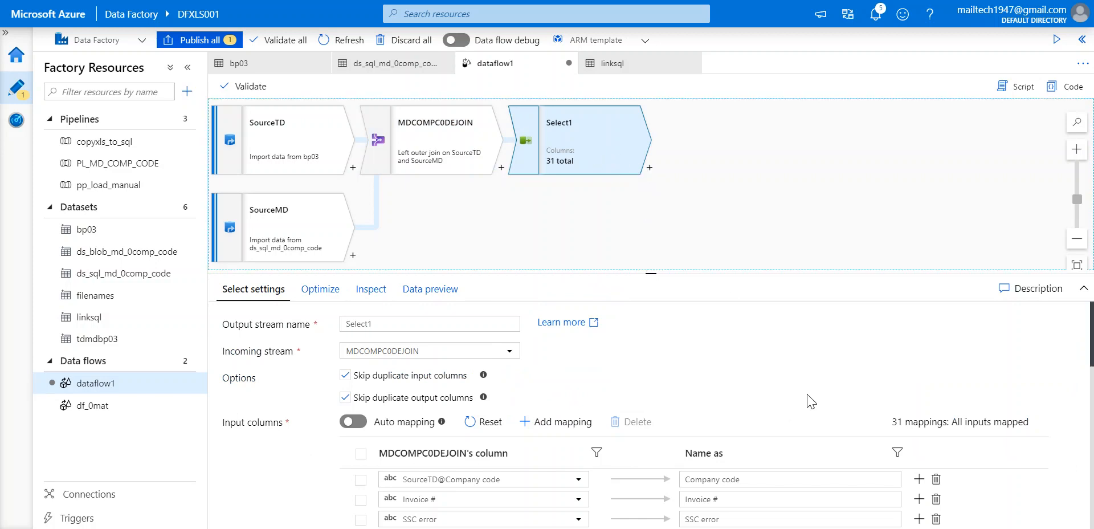
pyautogui.scroll(-5, 811, 402)
pyautogui.scroll(-2, 809, 394)
pyautogui.scroll(4, 809, 394)
pyautogui.scroll(-7, 809, 394)
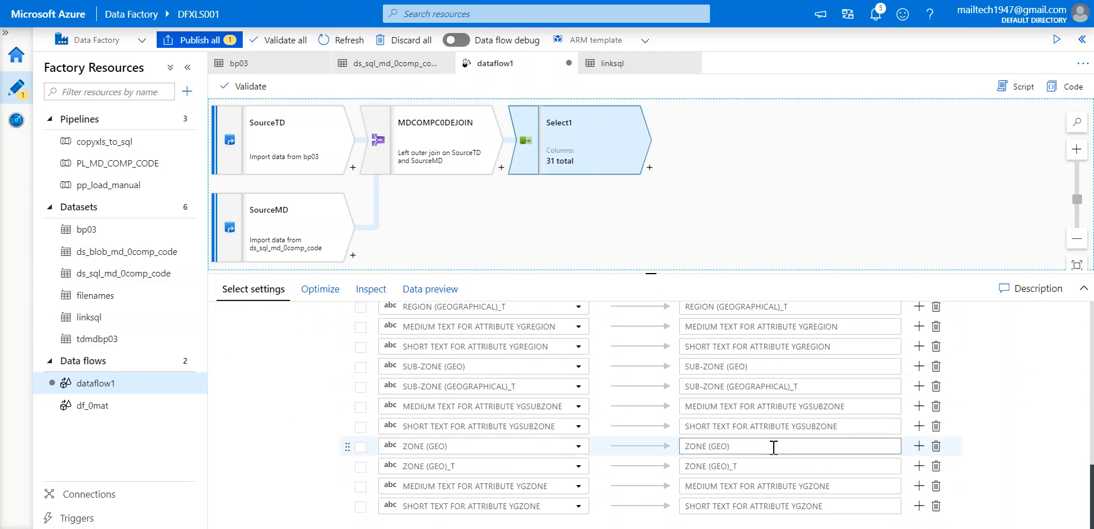
# Remove the zone, sub-zone, region, market, source system and country text mappings.
pyautogui.click(935, 507)
pyautogui.click(936, 506)
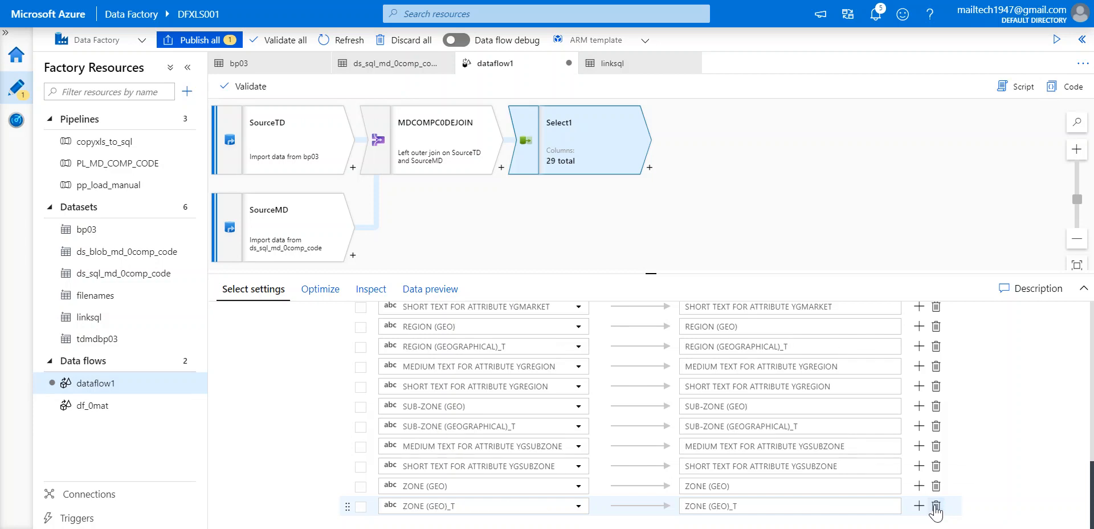
pyautogui.click(935, 506)
pyautogui.click(935, 506)
pyautogui.click(935, 506)
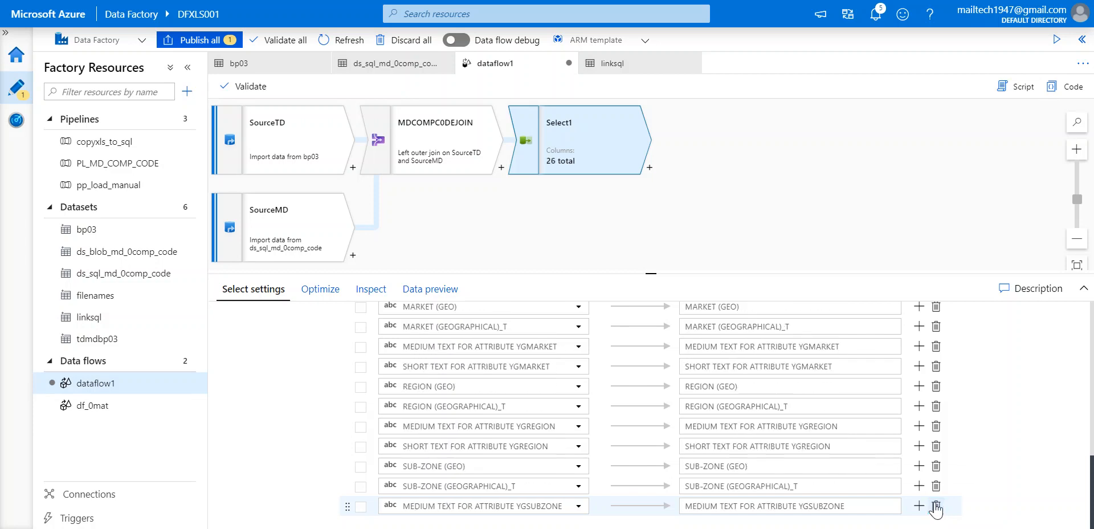
pyautogui.click(936, 506)
pyautogui.click(935, 506)
pyautogui.click(935, 506)
pyautogui.click(936, 506)
pyautogui.click(935, 506)
pyautogui.click(936, 506)
pyautogui.click(935, 506)
pyautogui.click(936, 506)
pyautogui.click(935, 507)
pyautogui.click(935, 507)
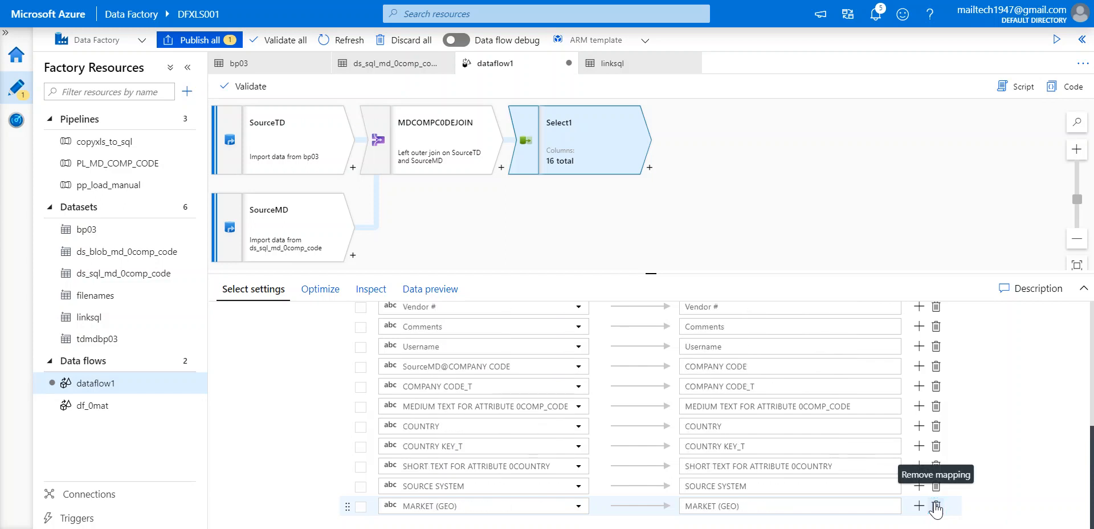
pyautogui.click(935, 506)
pyautogui.click(935, 506)
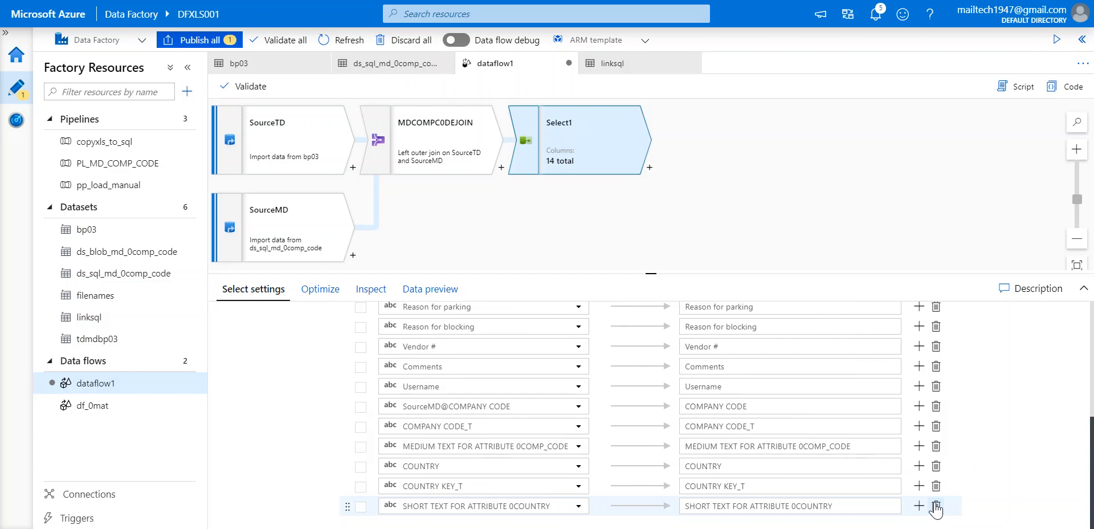
pyautogui.click(935, 506)
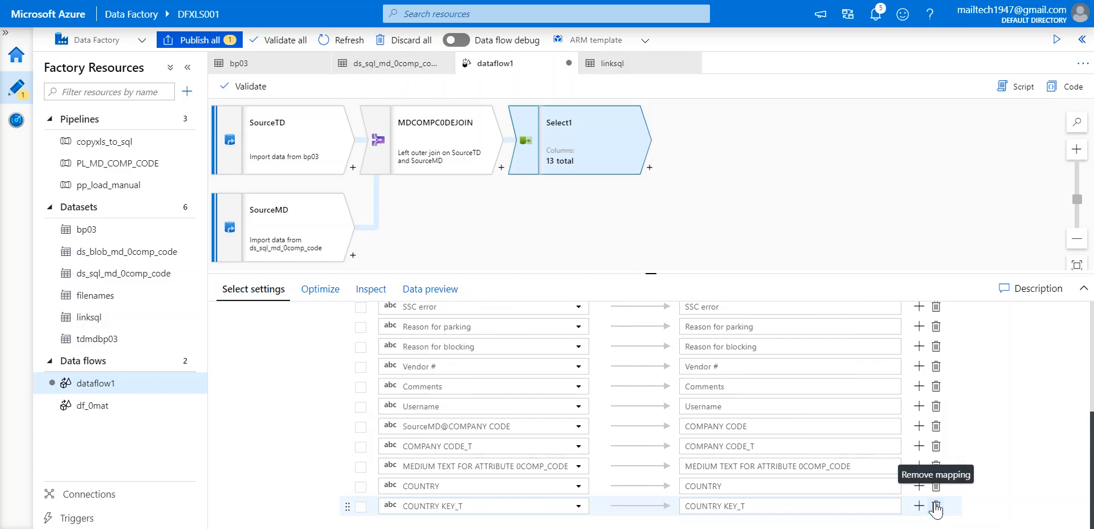
pyautogui.click(936, 506)
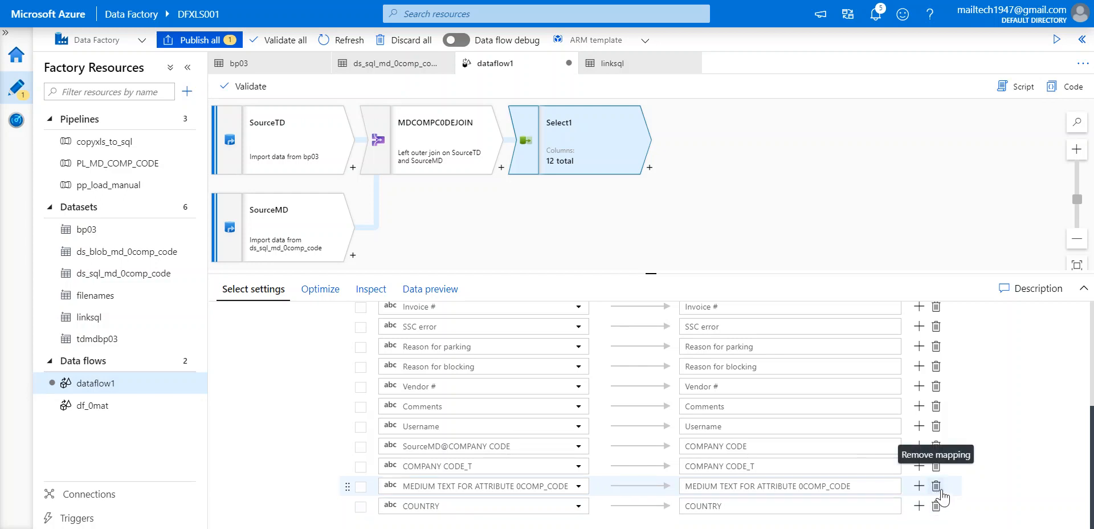
# Remove the company code text, SourceMD COMPANY CODE, Reason for parking/blocking and Username mappings.
pyautogui.click(936, 486)
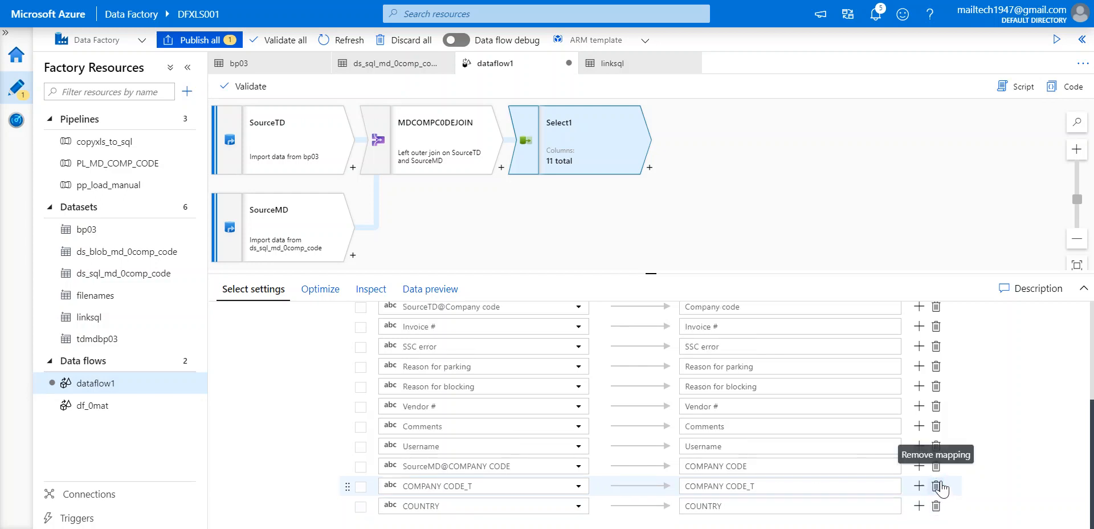
pyautogui.click(937, 486)
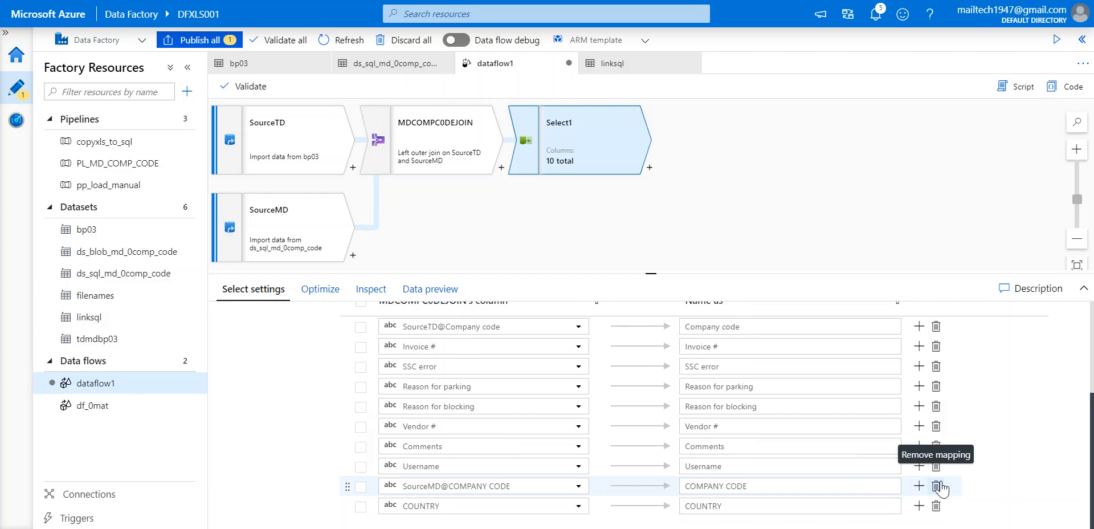
pyautogui.click(936, 486)
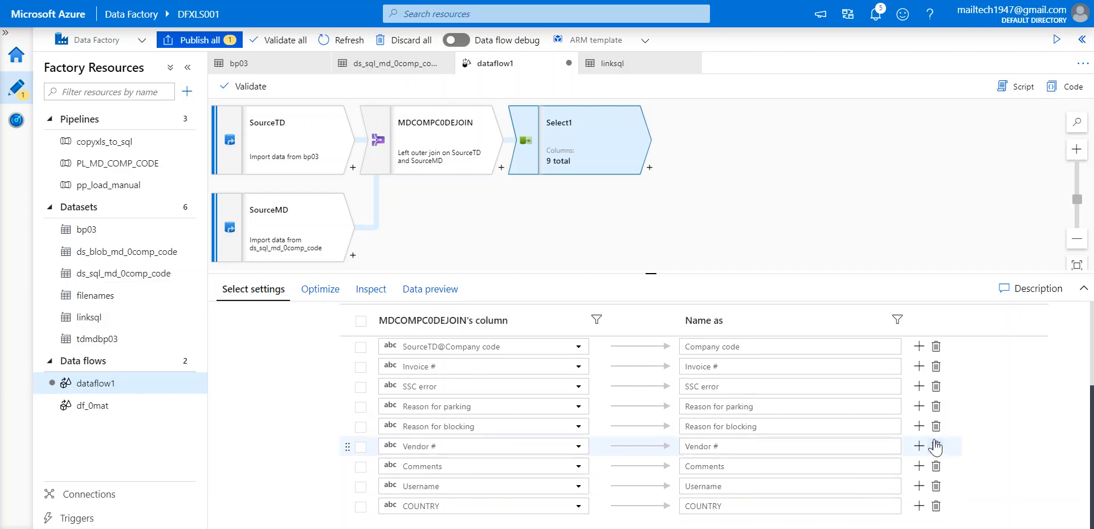
pyautogui.scroll(3, 933, 406)
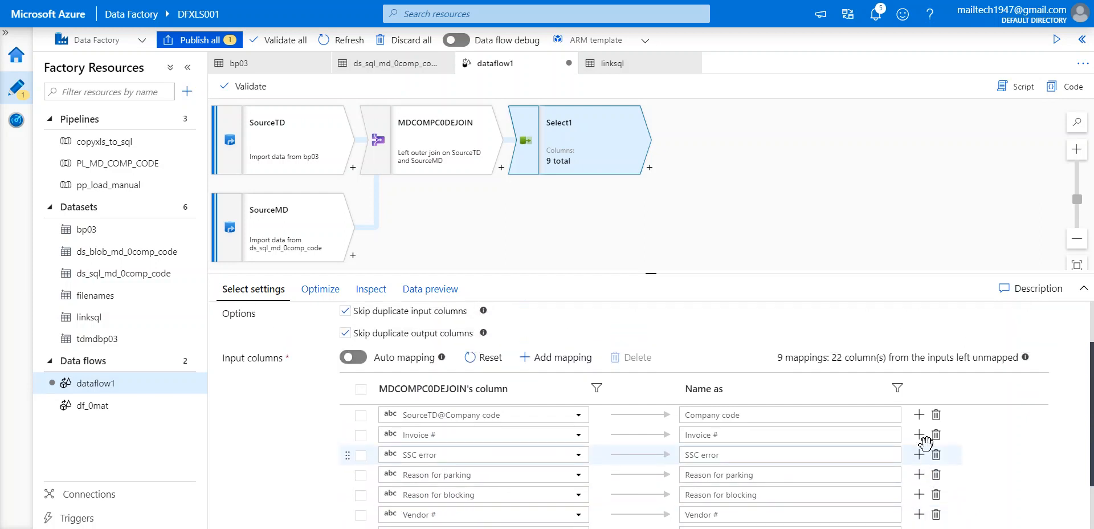
pyautogui.scroll(-3, 926, 445)
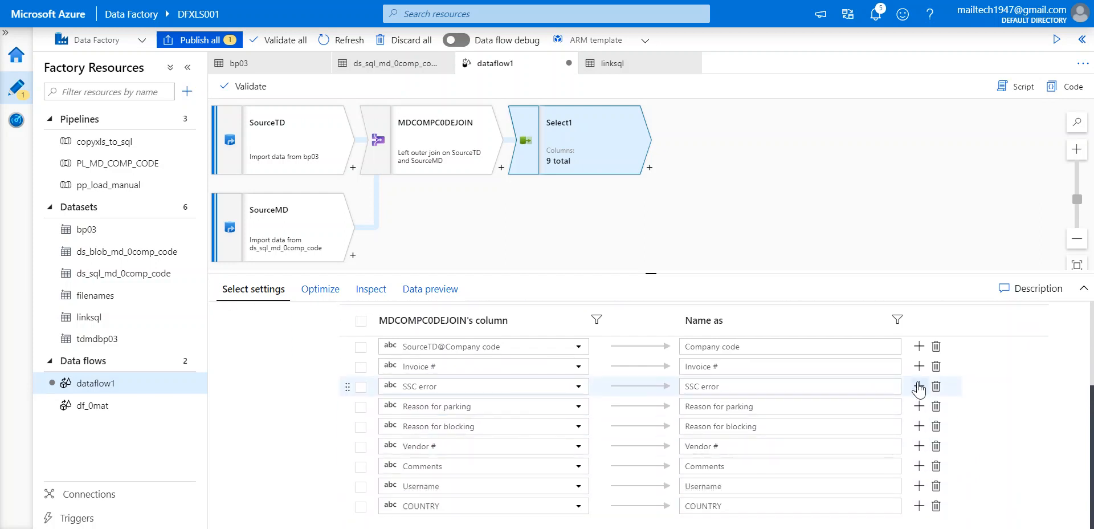
pyautogui.click(935, 406)
pyautogui.click(936, 426)
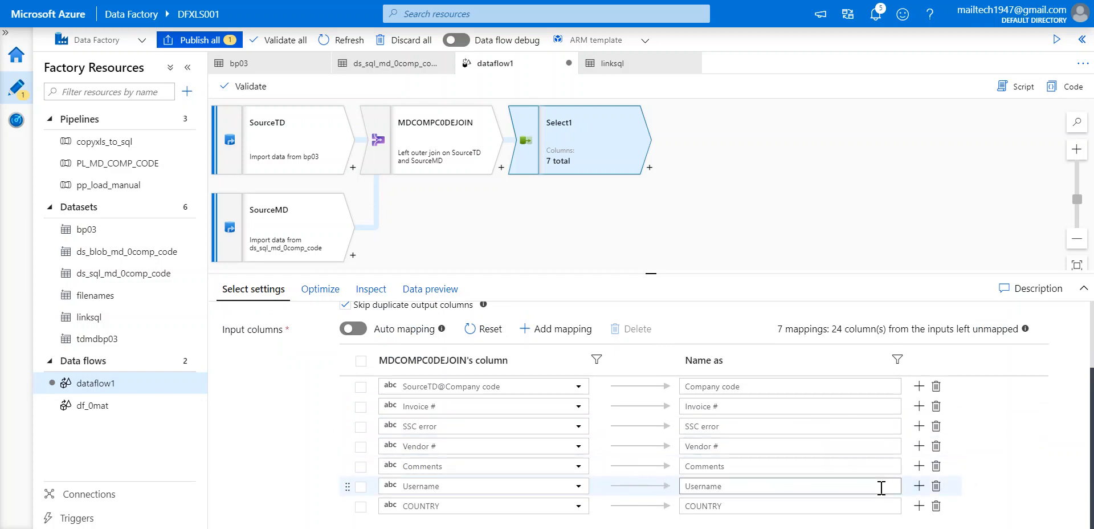
pyautogui.click(937, 486)
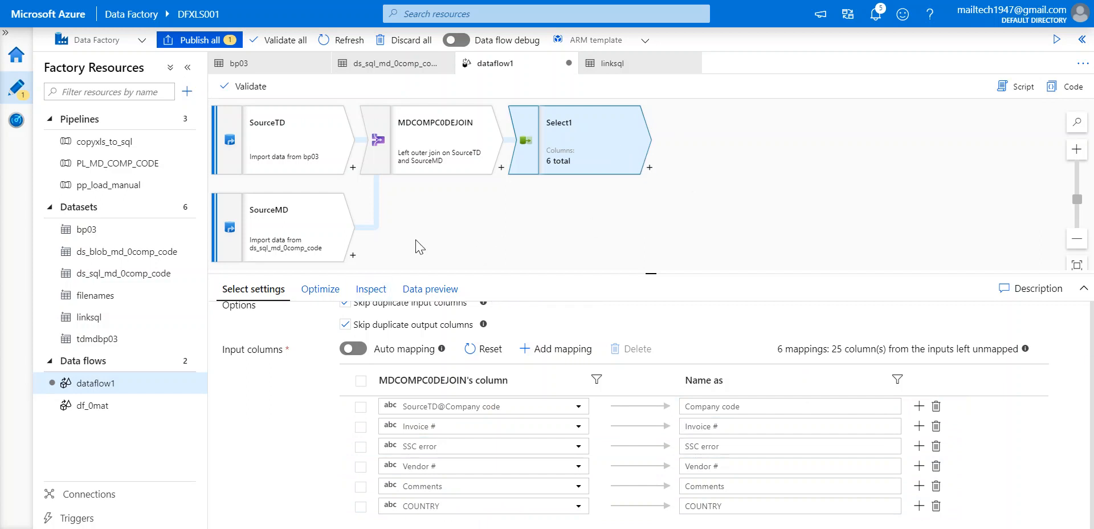
pyautogui.click(649, 168)
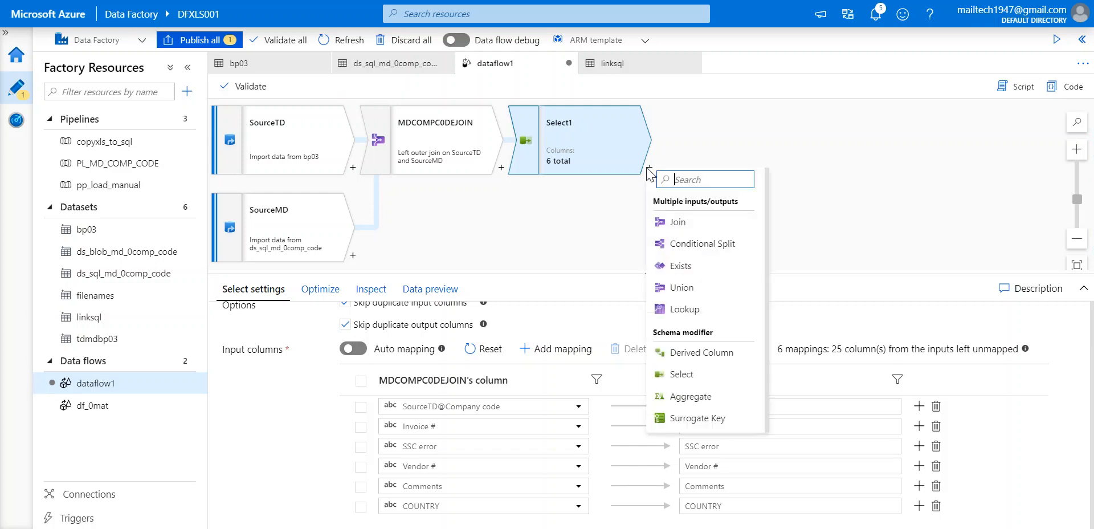
# Add a sink named TDBP03withCOMPCODE after Select1.
pyautogui.moveTo(771, 311); pyautogui.dragTo(765, 435)
pyautogui.click(706, 430)
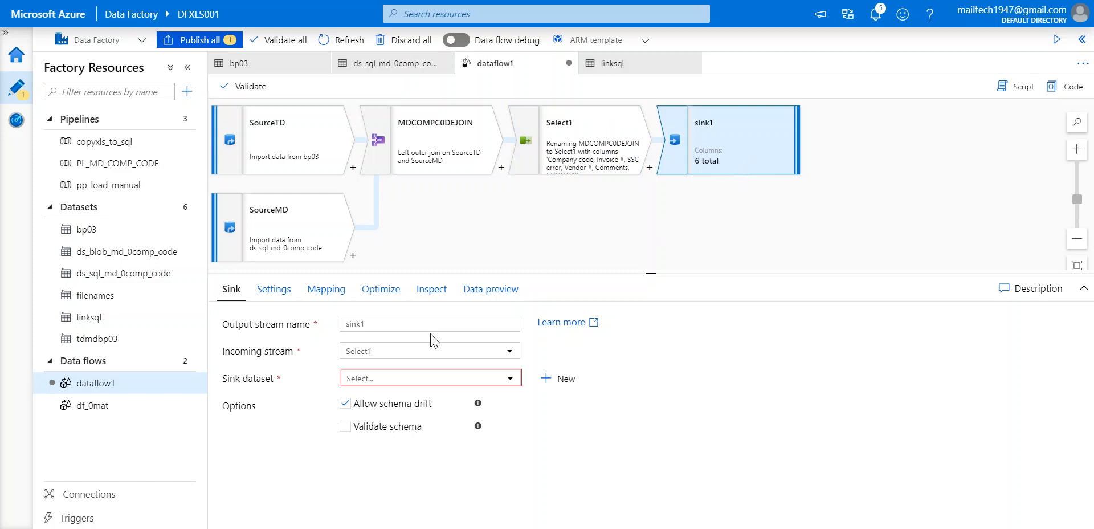
pyautogui.click(466, 317)
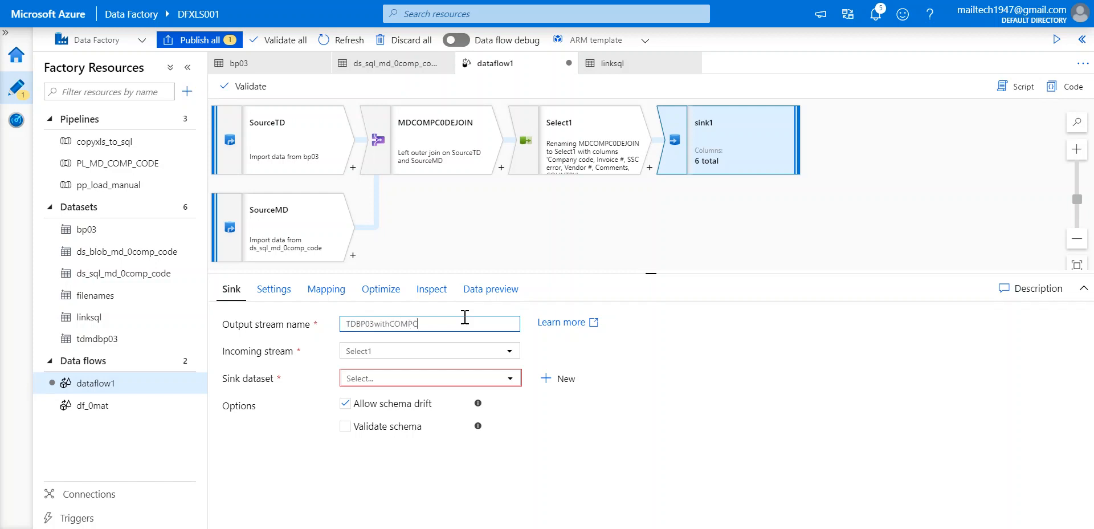
pyautogui.click(422, 353)
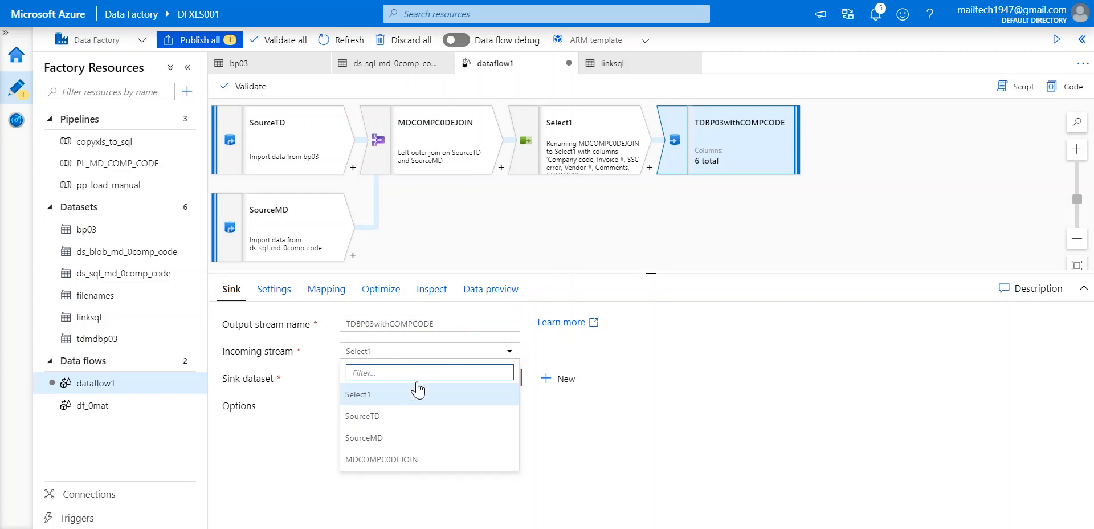
pyautogui.click(398, 395)
# Rename the Select1 step to SelectReqd.
pyautogui.click(580, 141)
pyautogui.click(428, 323)
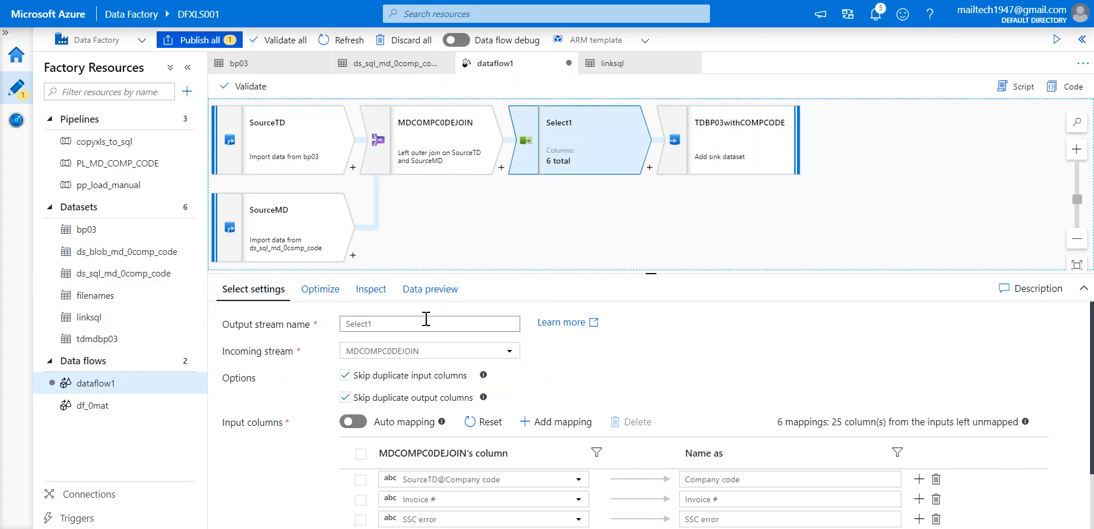
pyautogui.hotkey('ctrl', 'a')
pyautogui.write('S')
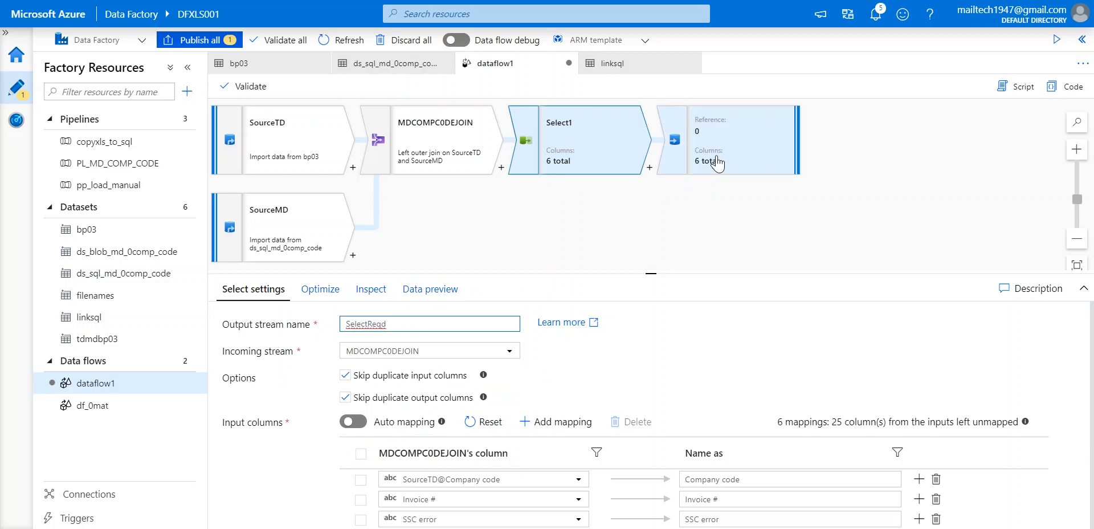
pyautogui.click(713, 164)
# Confirm SelectReqd as the sink's incoming stream and browse the available sink datasets.
pyautogui.click(355, 380)
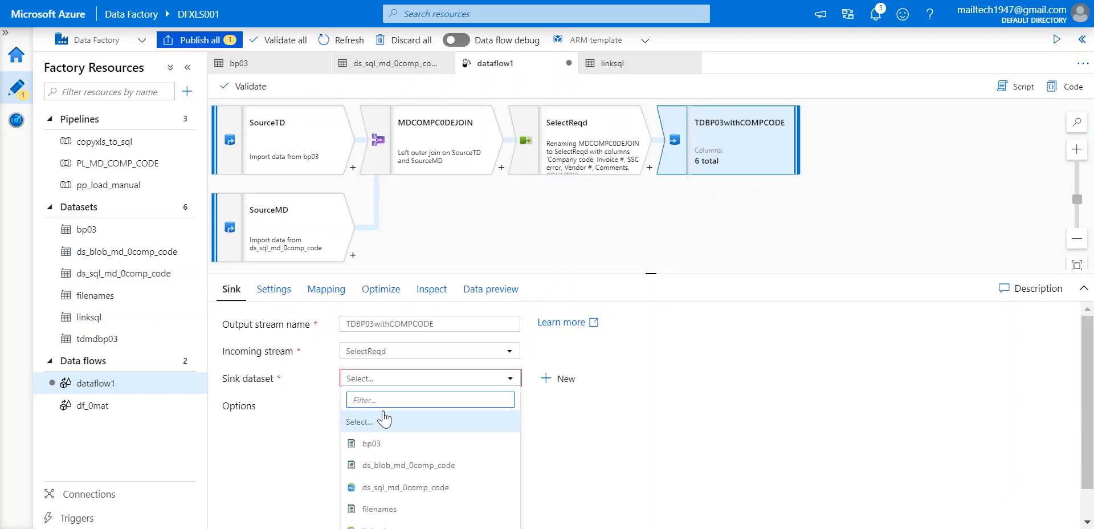
pyautogui.click(420, 354)
pyautogui.click(421, 358)
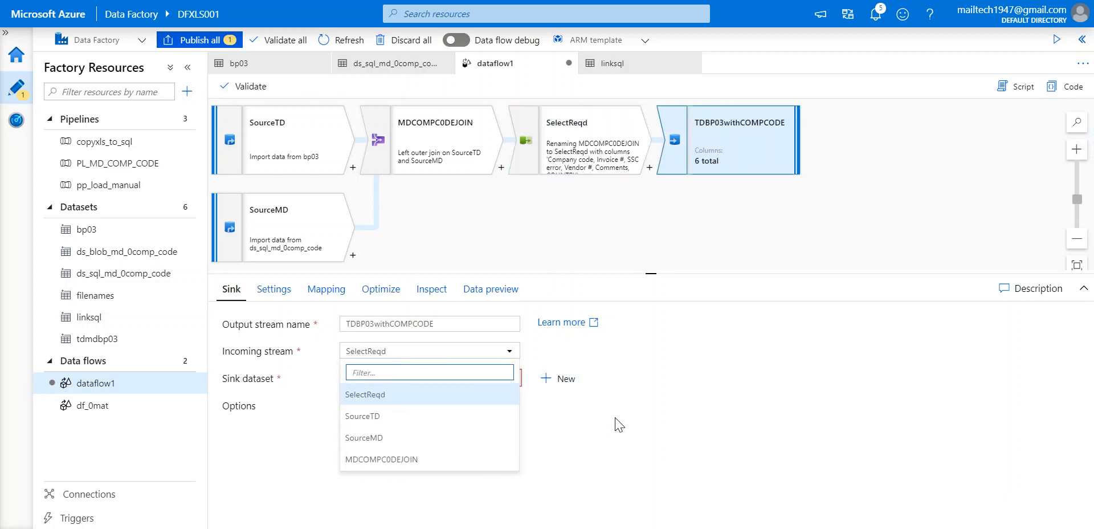
pyautogui.click(624, 437)
pyautogui.click(376, 380)
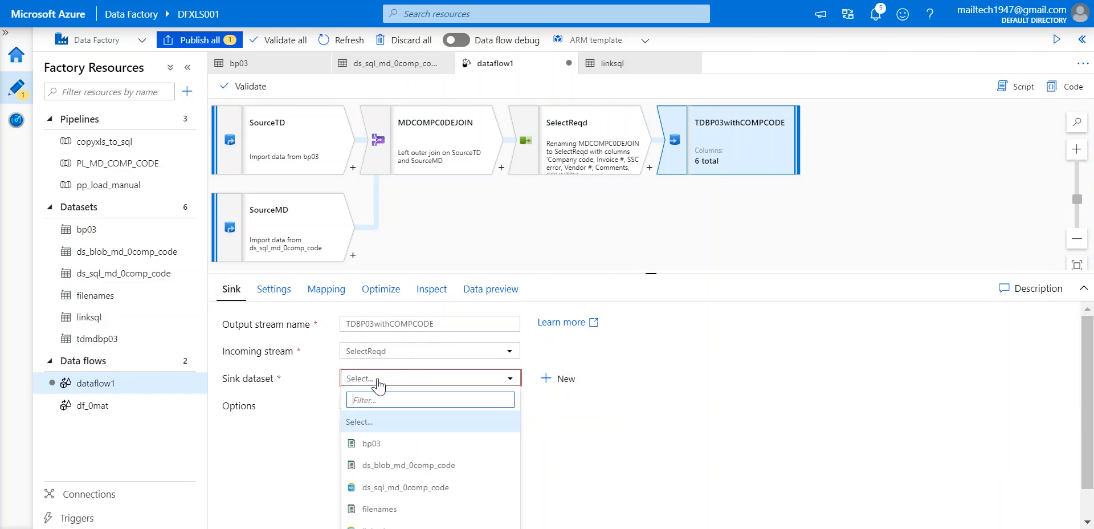
pyautogui.scroll(-1, 584, 445)
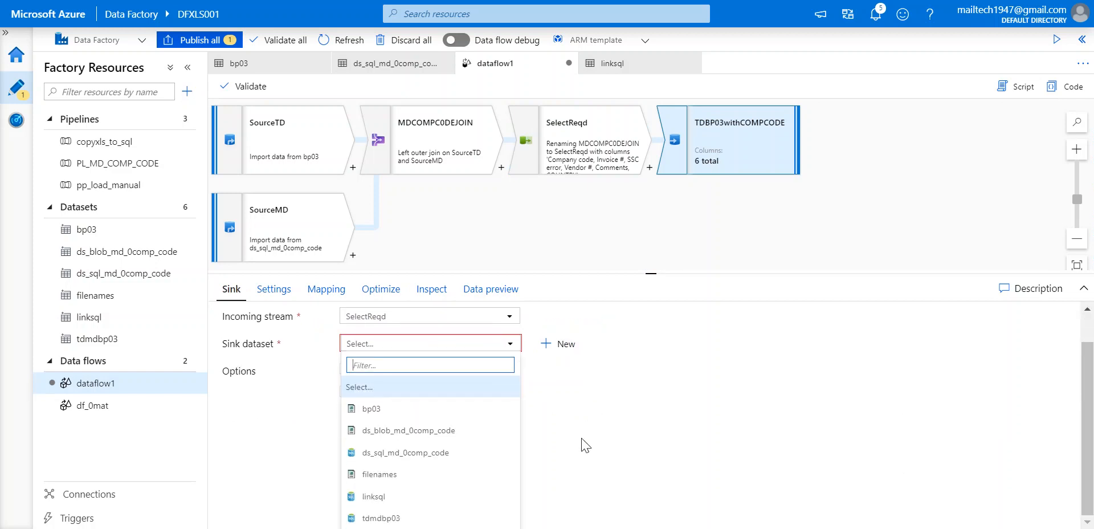
pyautogui.click(451, 343)
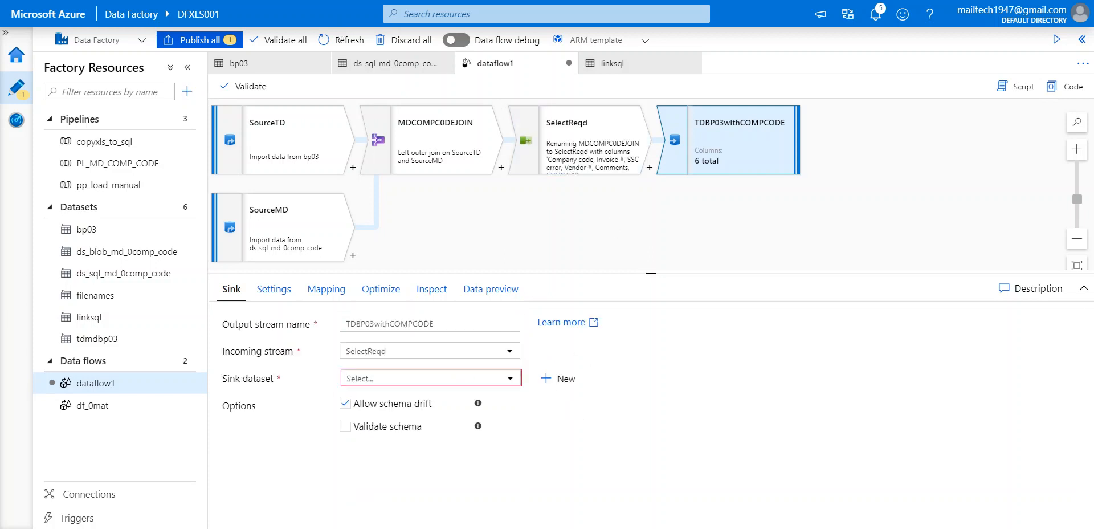
# Select the CREATE TABLE script in Notepad, then go to the RG001 resource group page.
pyautogui.hotkey('alt', 'Tab')
pyautogui.moveTo(337, 276); pyautogui.dragTo(318, 108)
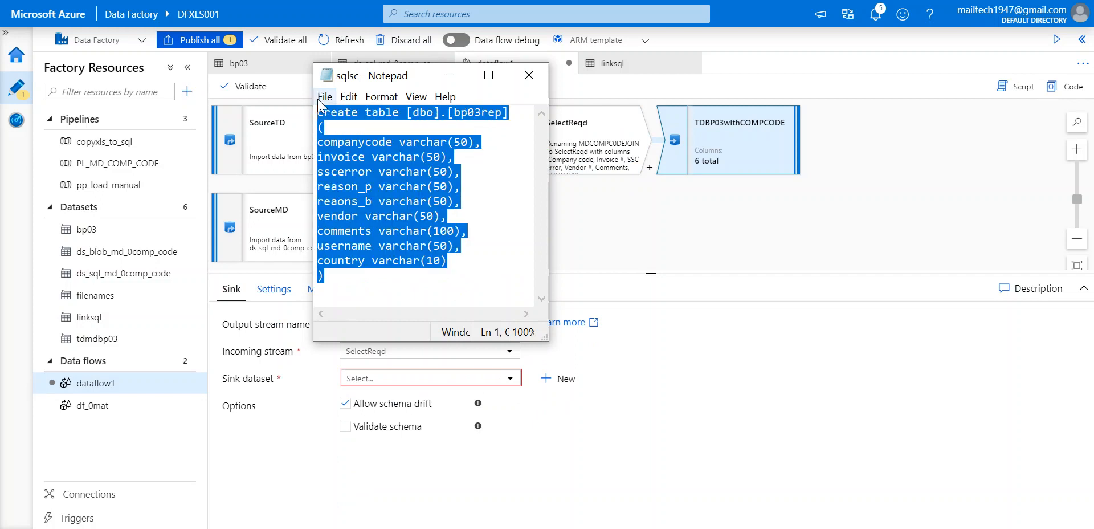
pyautogui.click(658, 250)
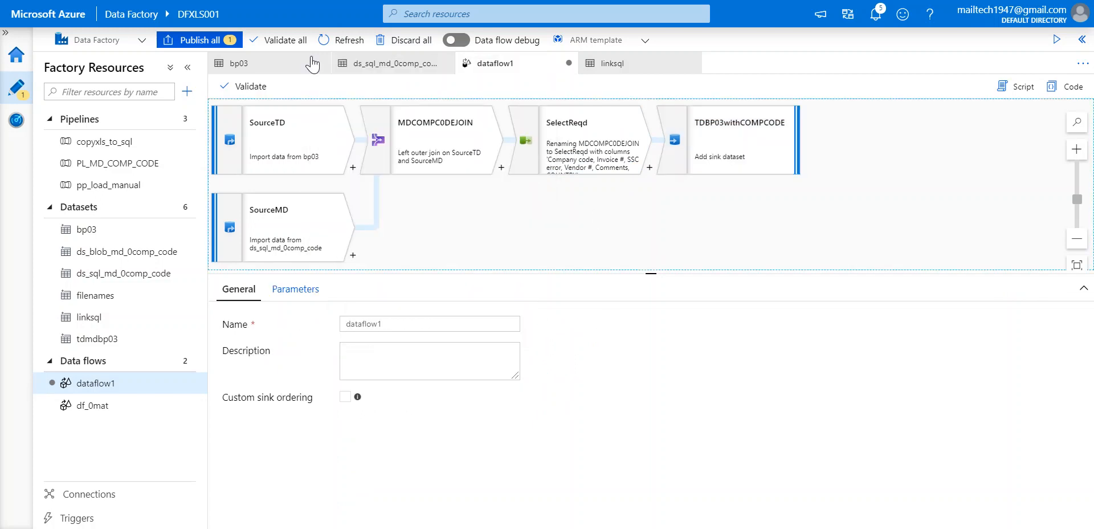
pyautogui.hotkey('ctrl', 'Tab')
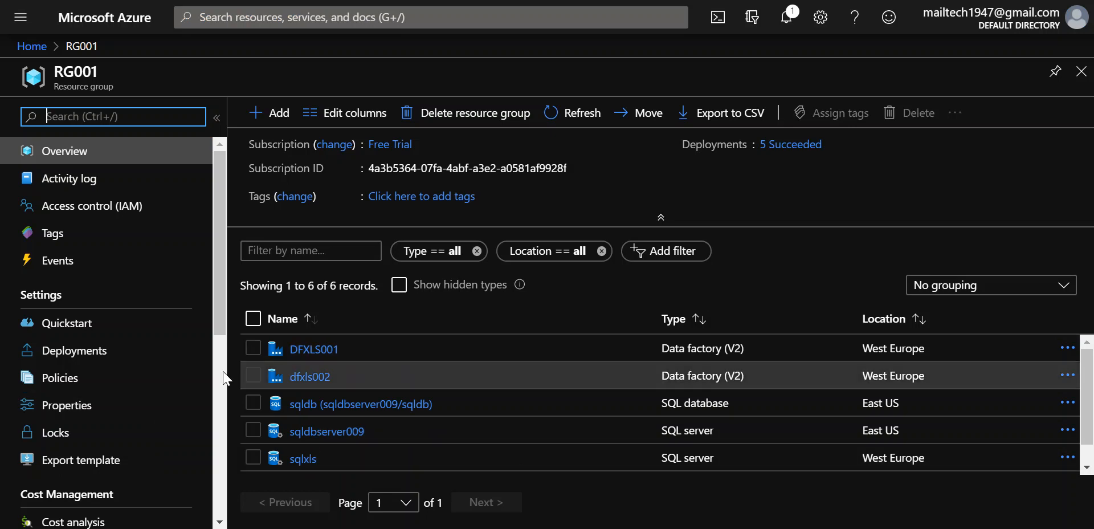
# Review the sqldbserver009 server overview, then open its sqldb database from Home.
pyautogui.click(33, 46)
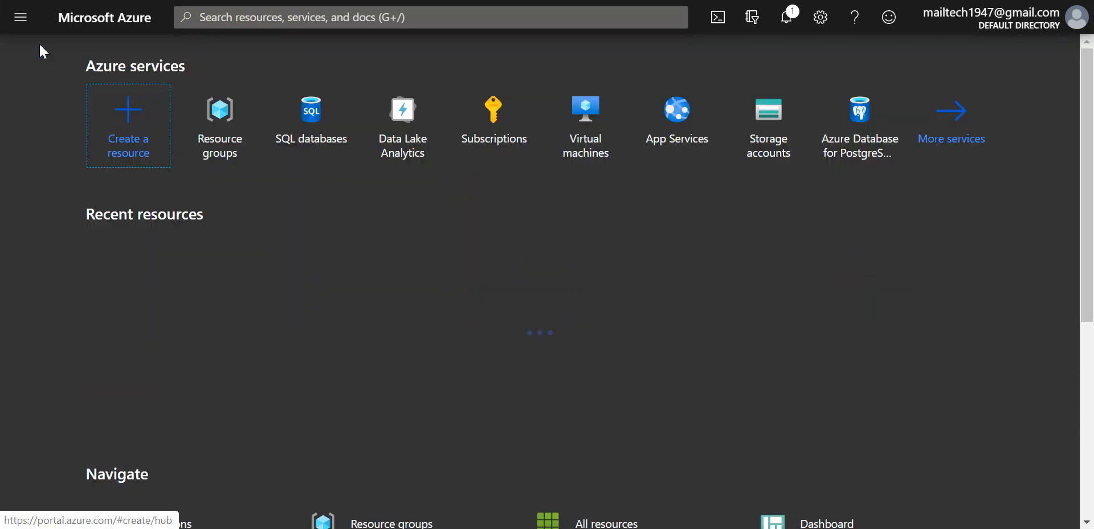
pyautogui.click(145, 339)
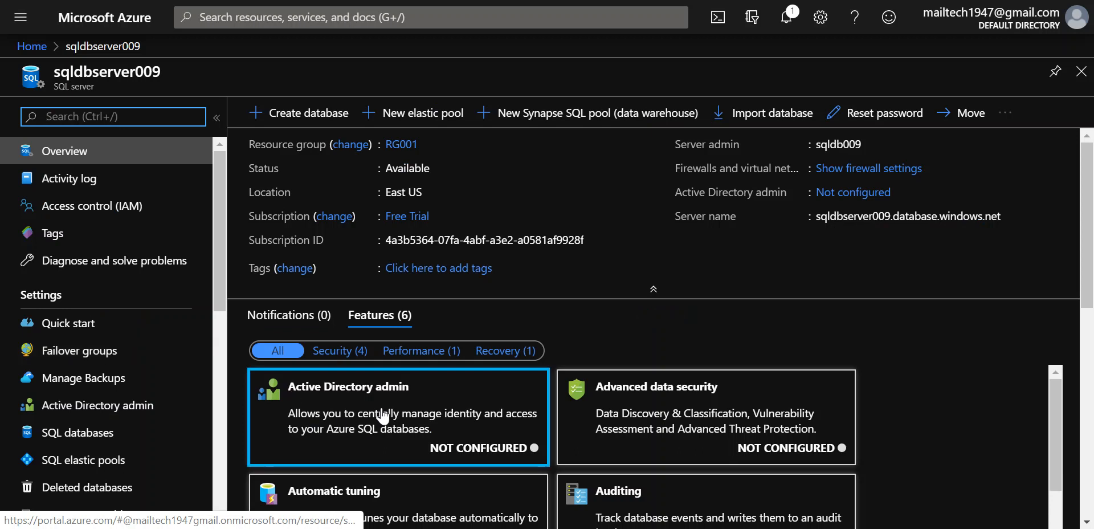
pyautogui.scroll(-2, 365, 416)
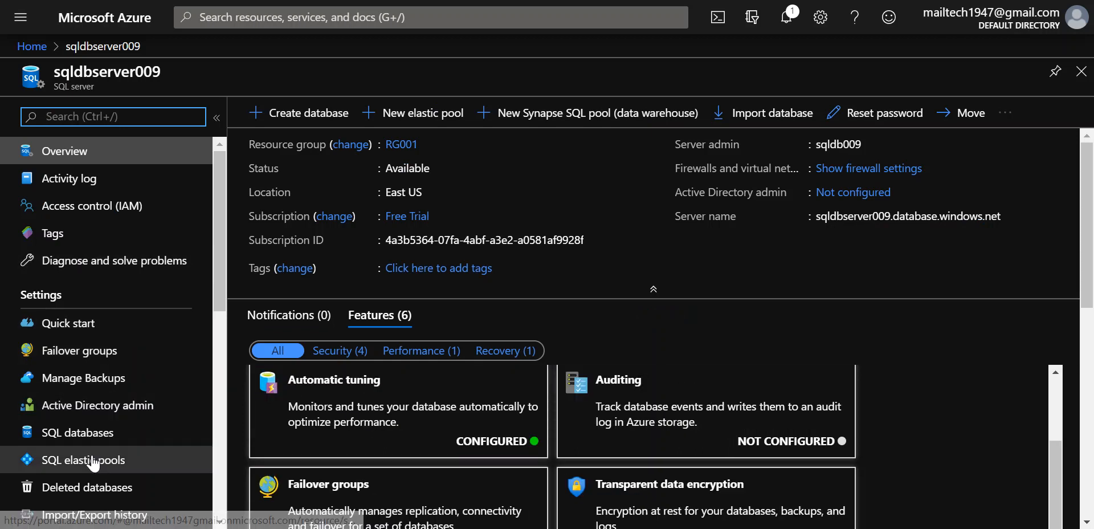
pyautogui.scroll(-4, 143, 456)
pyautogui.scroll(4, 94, 462)
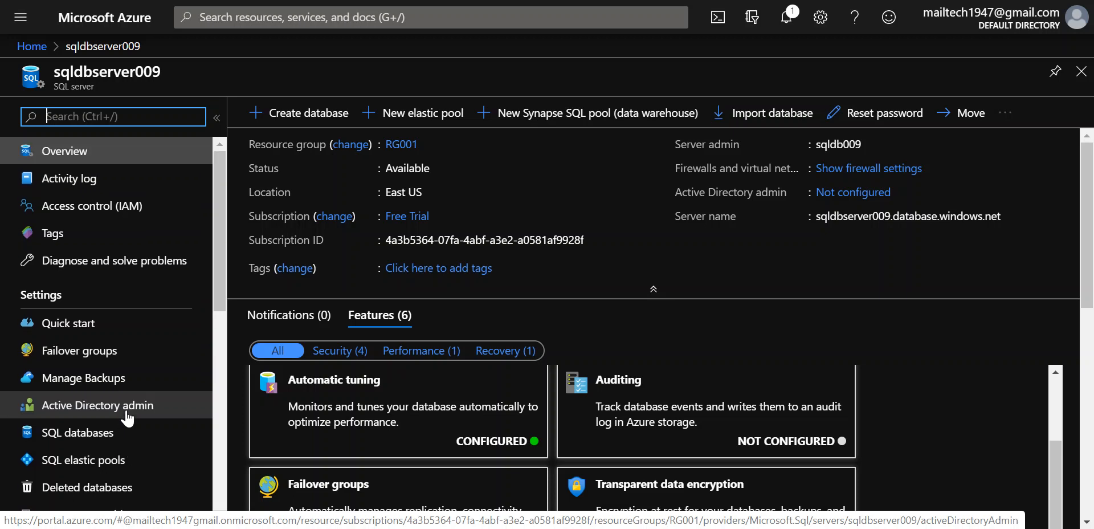
pyautogui.scroll(-3, 126, 419)
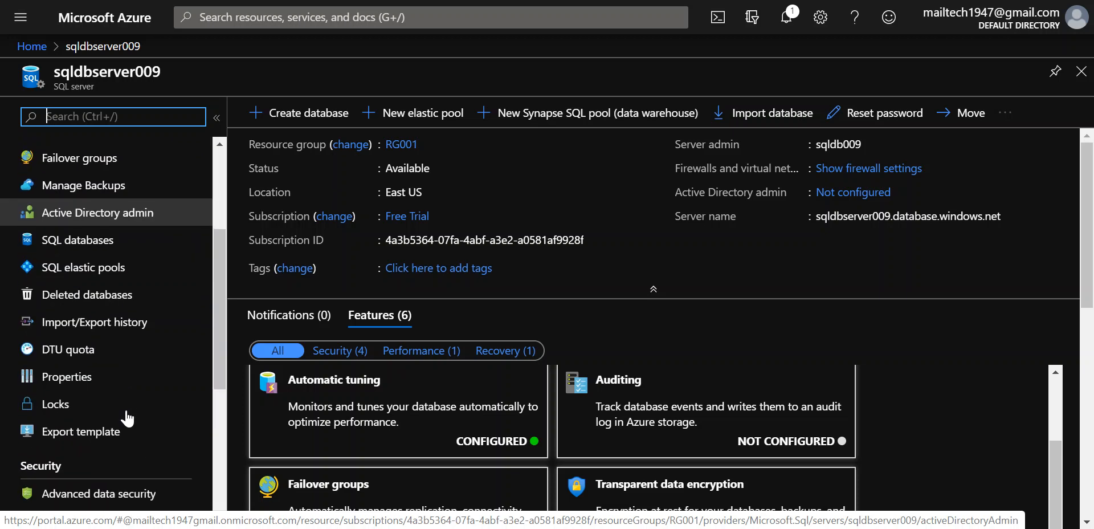
pyautogui.scroll(3, 122, 415)
pyautogui.click(104, 18)
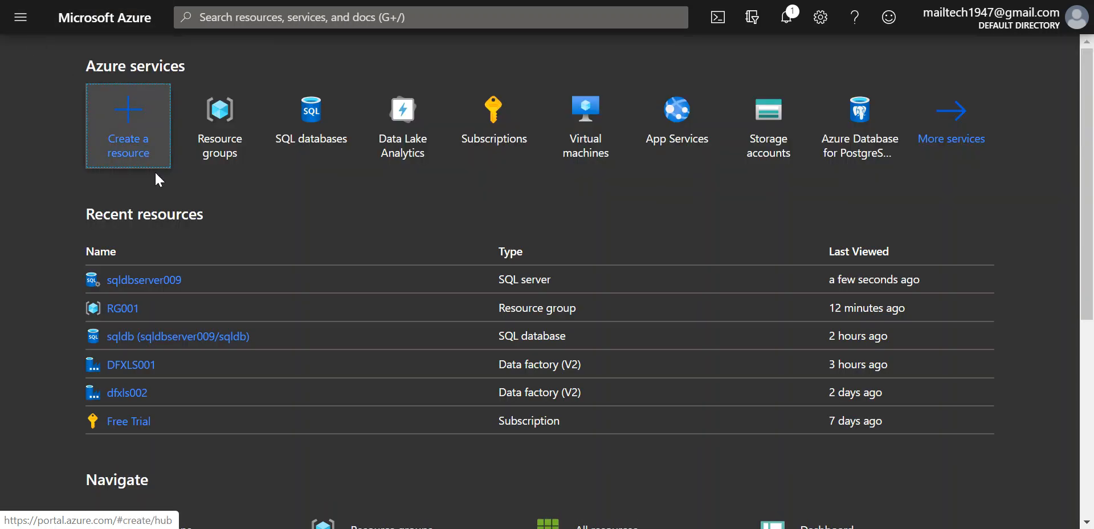
pyautogui.click(183, 338)
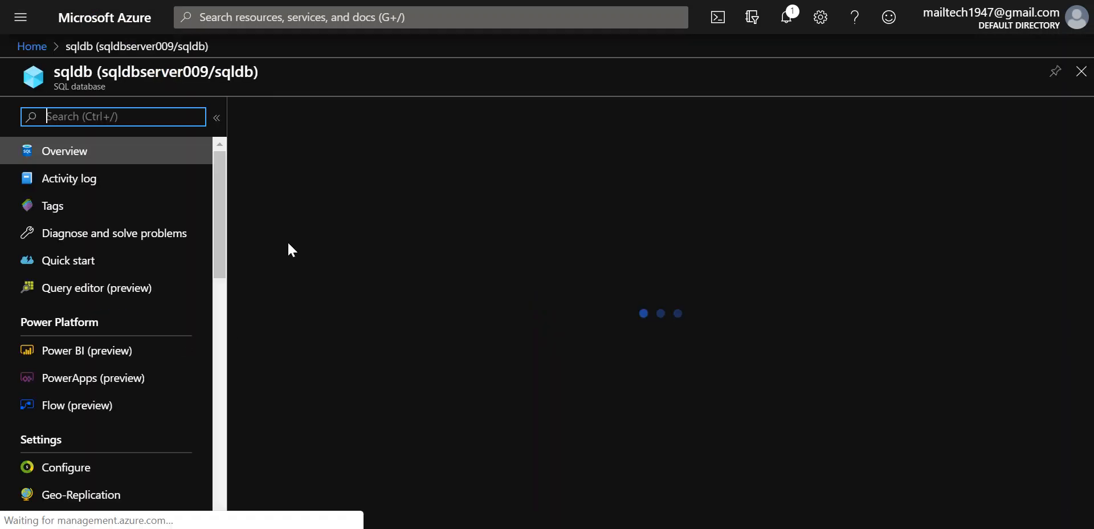
# Open sqldb's Query editor and sign in with the SQL login password.
pyautogui.click(118, 289)
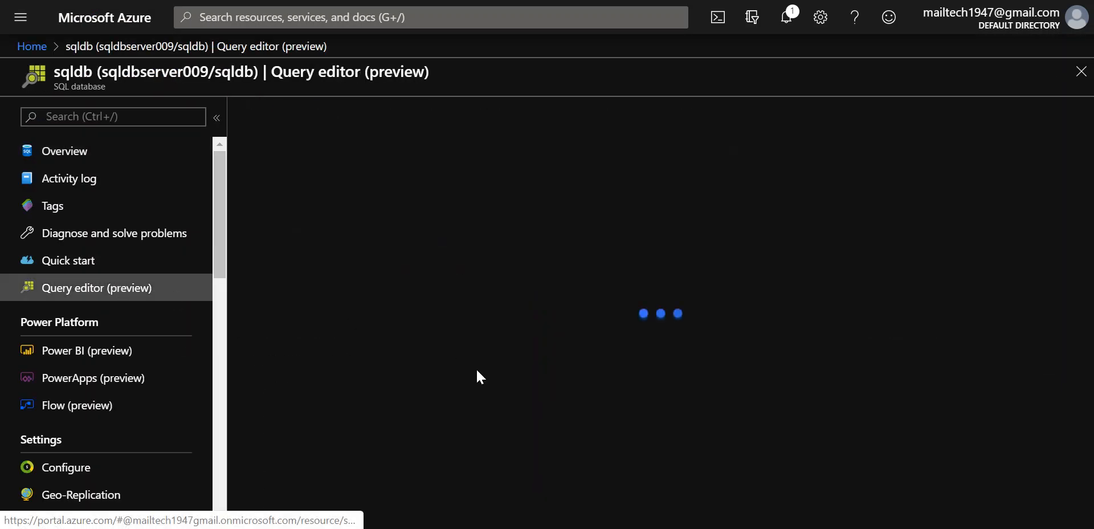
pyautogui.click(458, 446)
pyautogui.write('•')
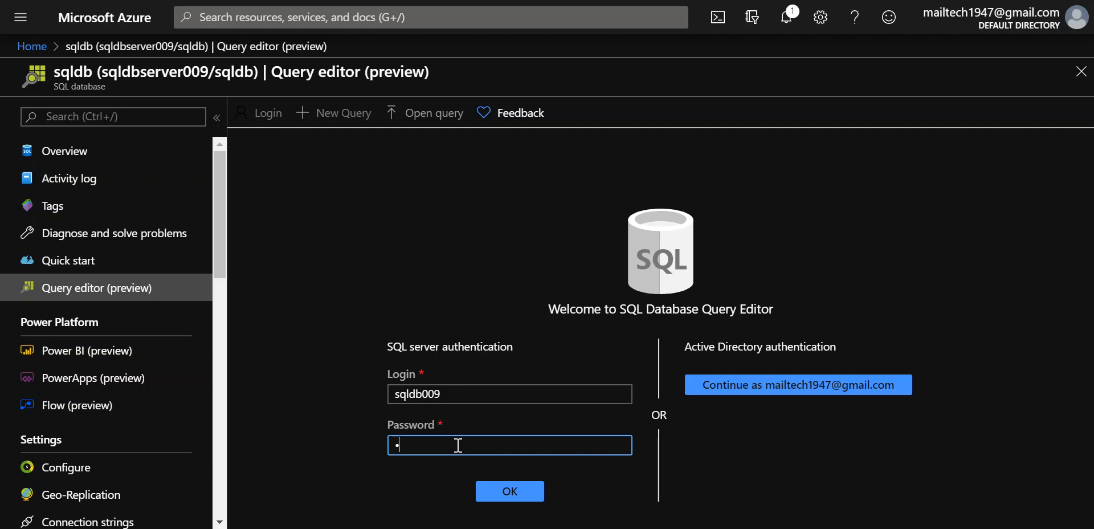
pyautogui.write('••••••••••••')
pyautogui.press('Return')
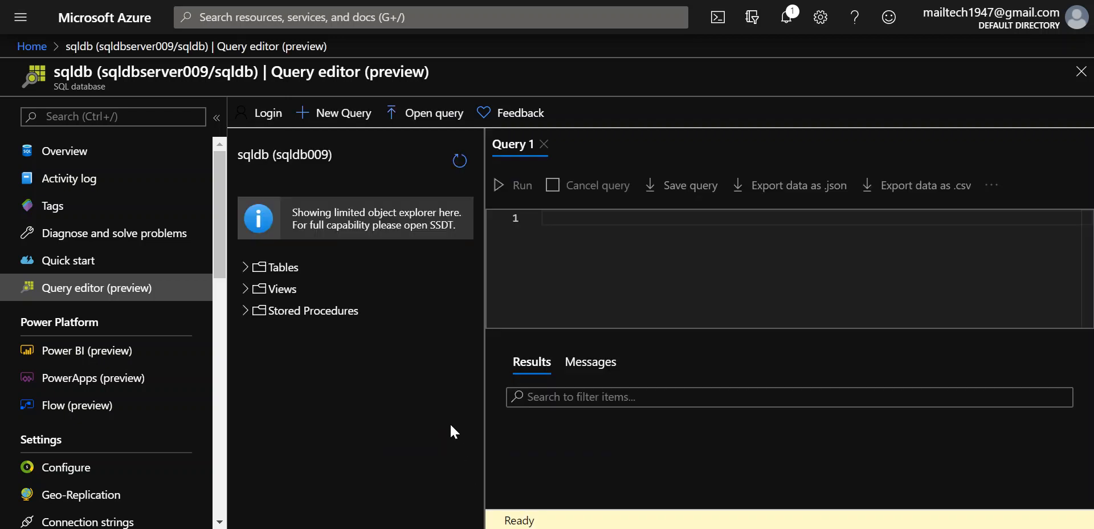
pyautogui.click(242, 266)
# Paste the CREATE TABLE [dbo].[bp03rep] script, review its columns, and run it successfully.
pyautogui.click(549, 224)
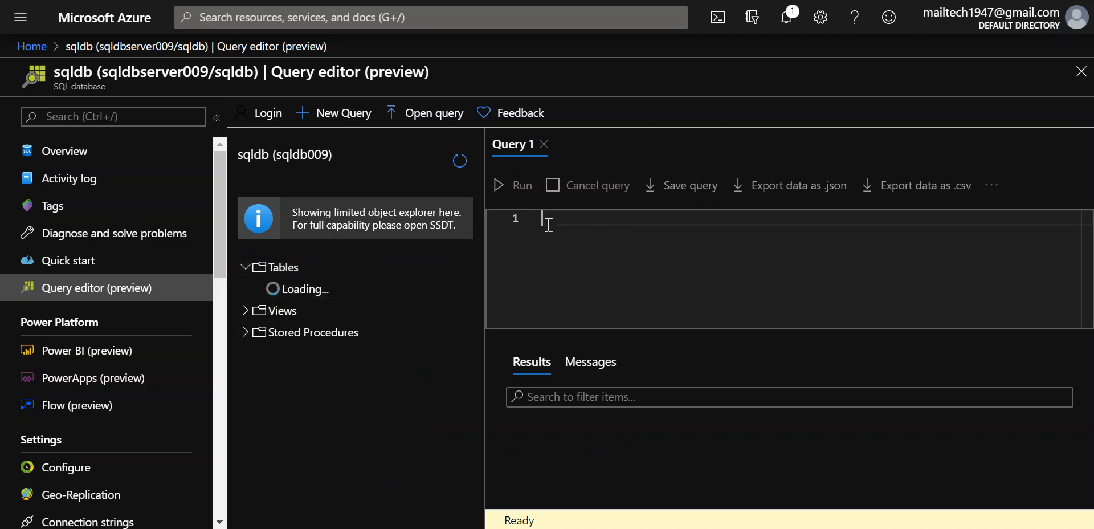
pyautogui.hotkey('ctrl', 'v')
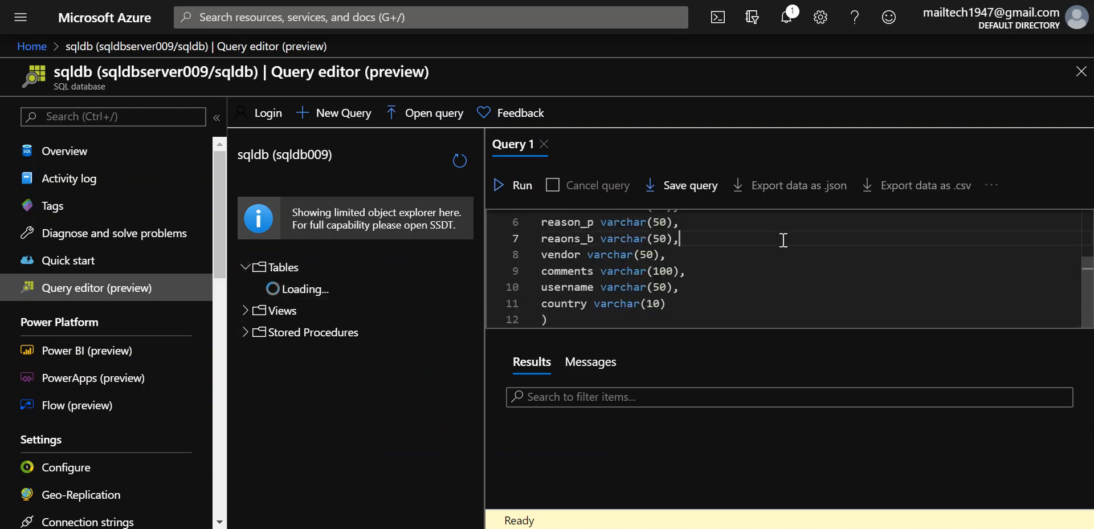
pyautogui.press('Up')
pyautogui.press('Up')
pyautogui.press('Up')
pyautogui.press('Up')
pyautogui.press('Up')
pyautogui.press('Up')
pyautogui.press('Down')
pyautogui.press('Down')
pyautogui.press('Up')
pyautogui.press('Down')
pyautogui.press('Down')
pyautogui.press('Down')
pyautogui.press('Down')
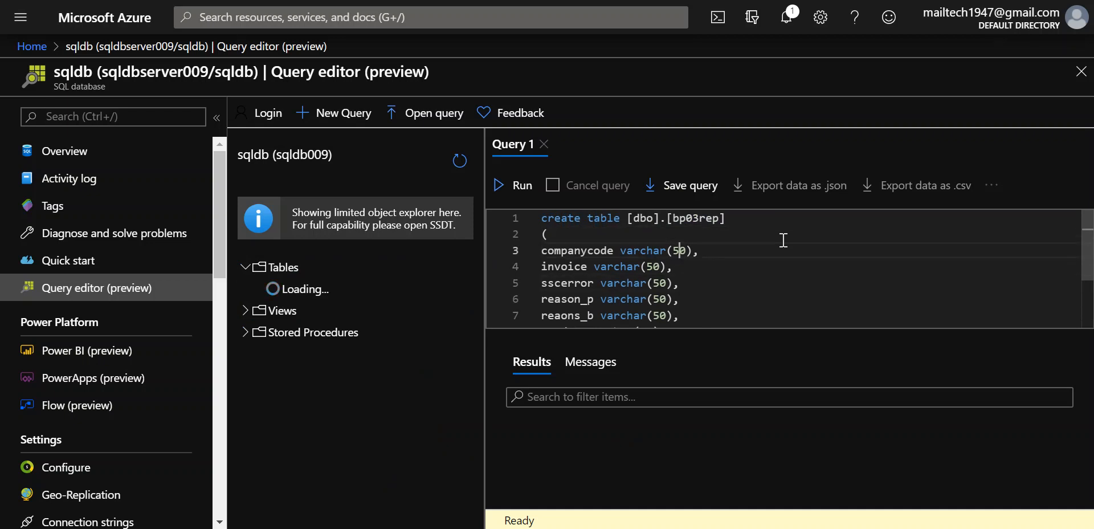
pyautogui.press('Down')
pyautogui.press('Down')
pyautogui.press('Down')
pyautogui.press('Down')
pyautogui.press('Down')
pyautogui.press('Down')
pyautogui.press('Down')
pyautogui.press('Up')
pyautogui.press('Up')
pyautogui.press('Up')
pyautogui.press('Up')
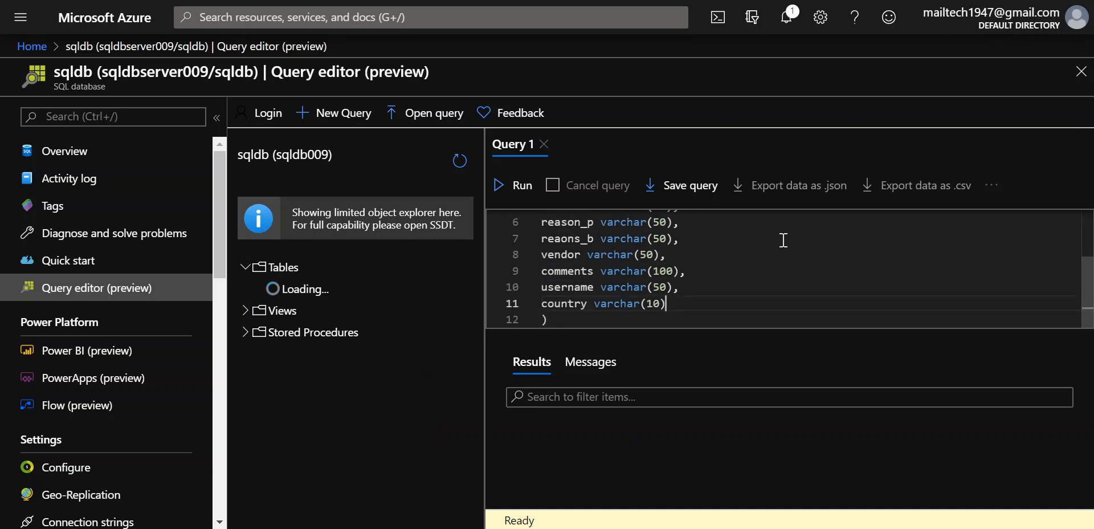
pyautogui.press('Down')
pyautogui.press('Down')
pyautogui.press('Down')
pyautogui.press('Up')
pyautogui.press('Left')
pyautogui.hotkey('shift', 'Left')
pyautogui.hotkey('shift', 'Left')
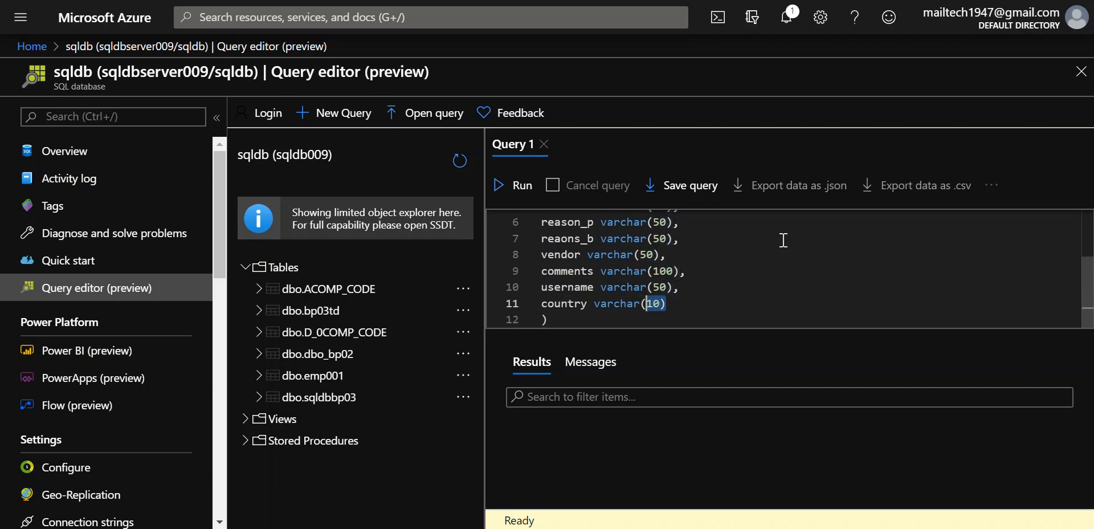
pyautogui.click(596, 318)
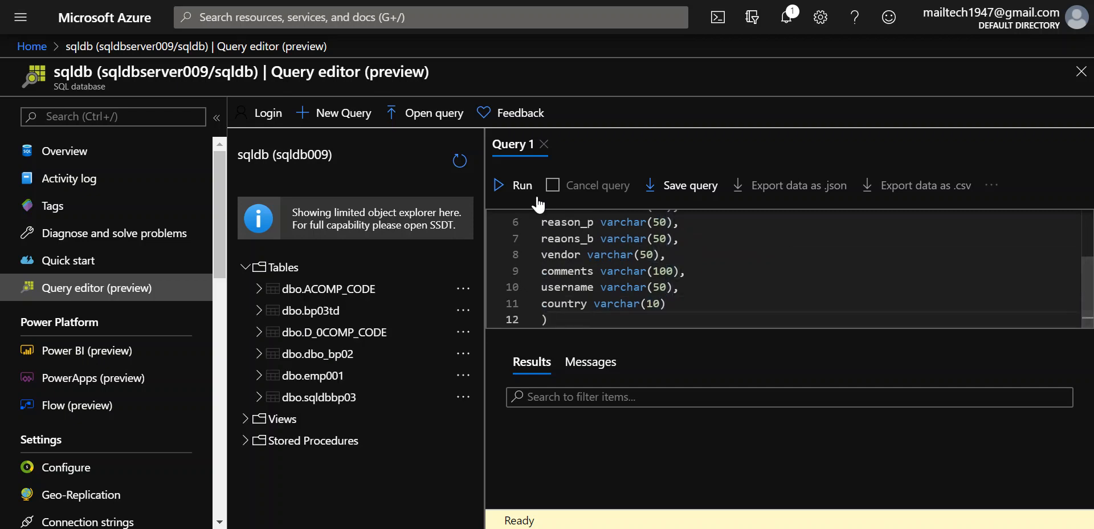
pyautogui.click(524, 187)
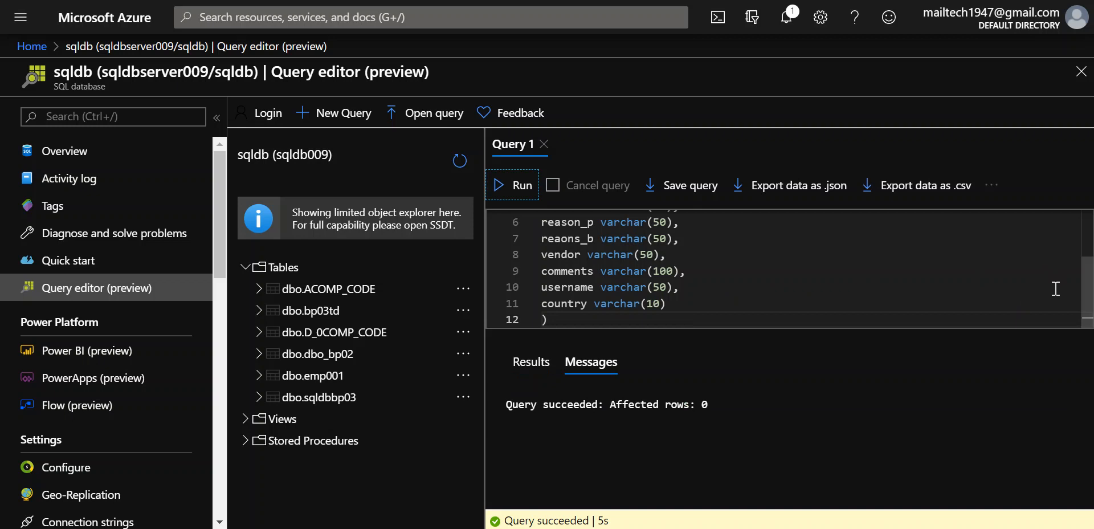
pyautogui.moveTo(1088, 285); pyautogui.dragTo(1089, 222)
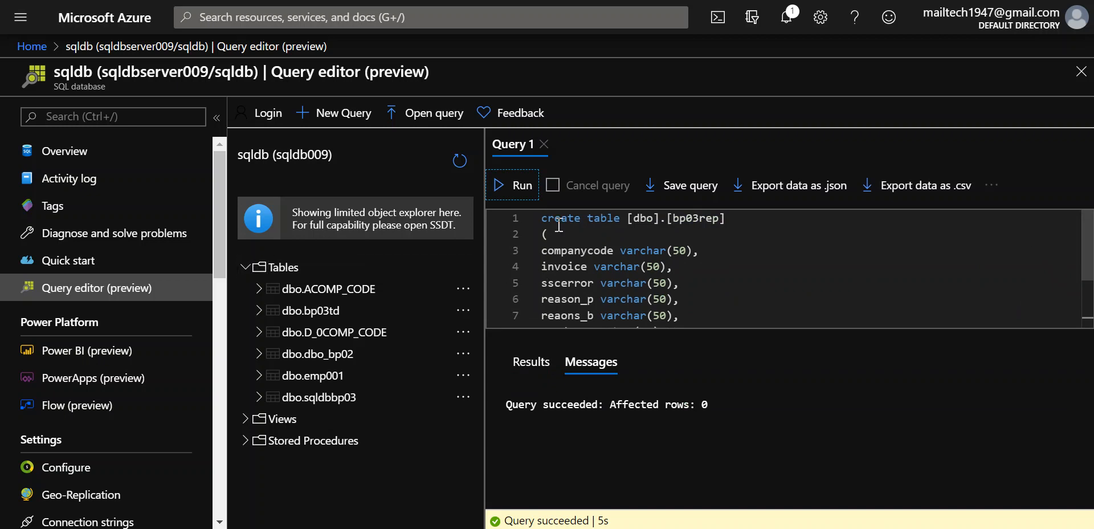
pyautogui.click(759, 311)
# Replace the script with SELECT * FROM [dbo].[bp03rep] and run it, returning 0 rows.
pyautogui.hotkey('ctrl', 'a')
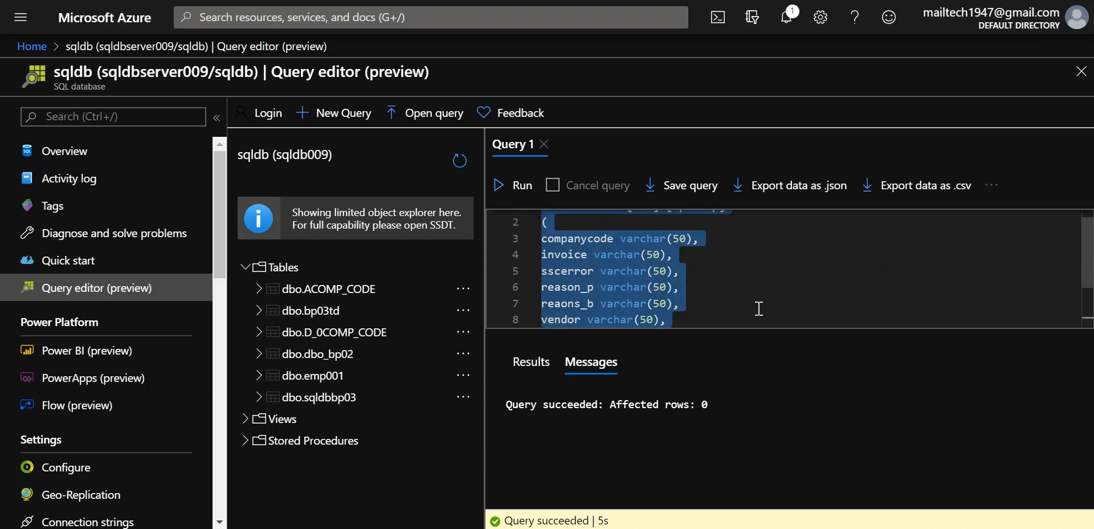
pyautogui.press('Delete')
pyautogui.write('select * fro')
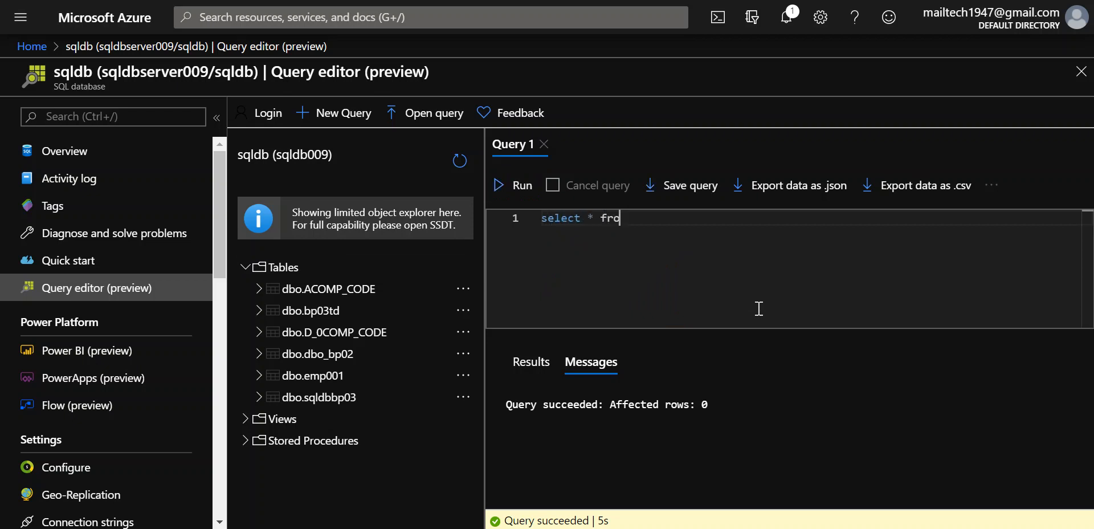
pyautogui.write('m [d')
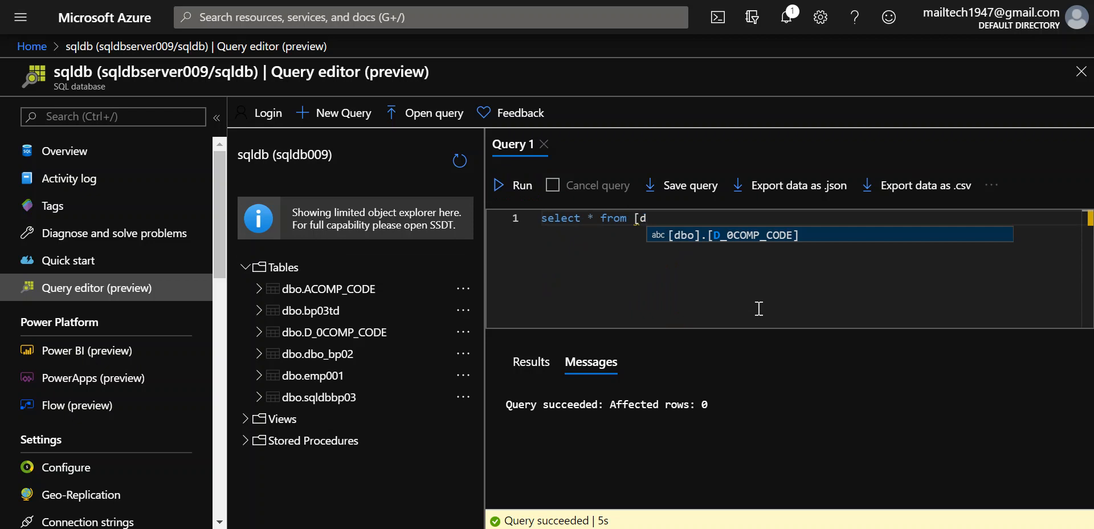
pyautogui.write('bo')
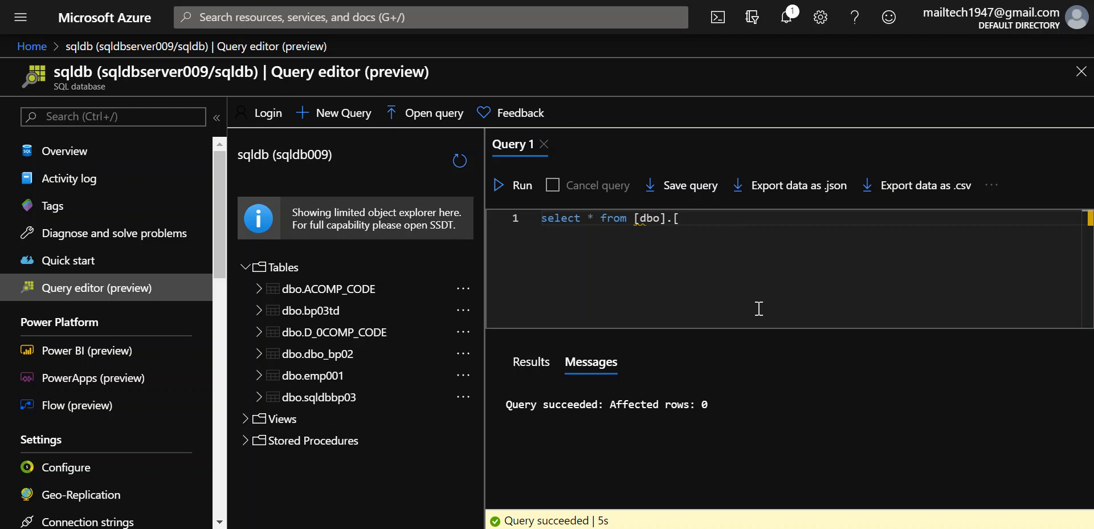
pyautogui.hotkey('alt', 'Tab')
pyautogui.write('].[')
pyautogui.hotkey('alt', 'Tab')
pyautogui.write('b')
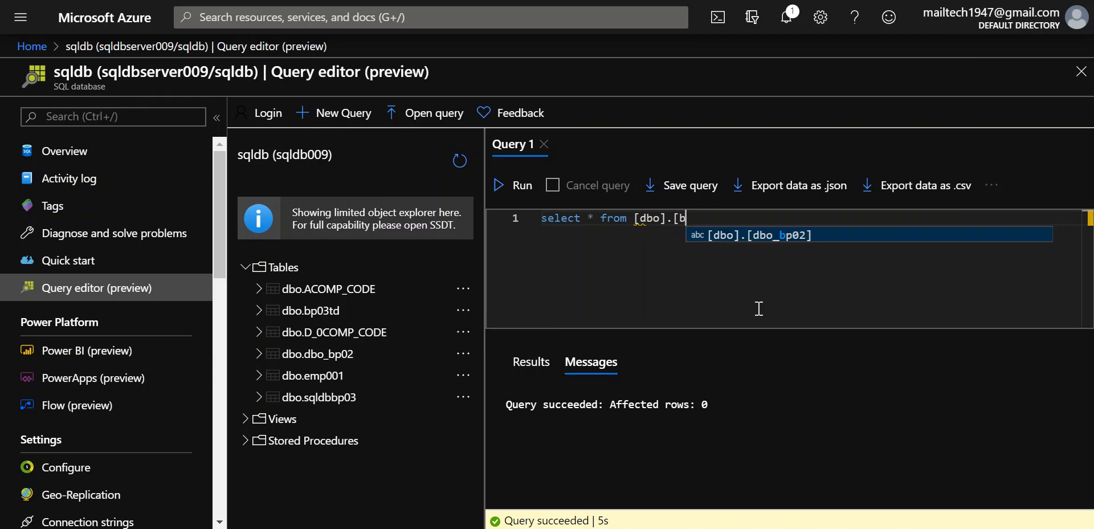
pyautogui.write('p03')
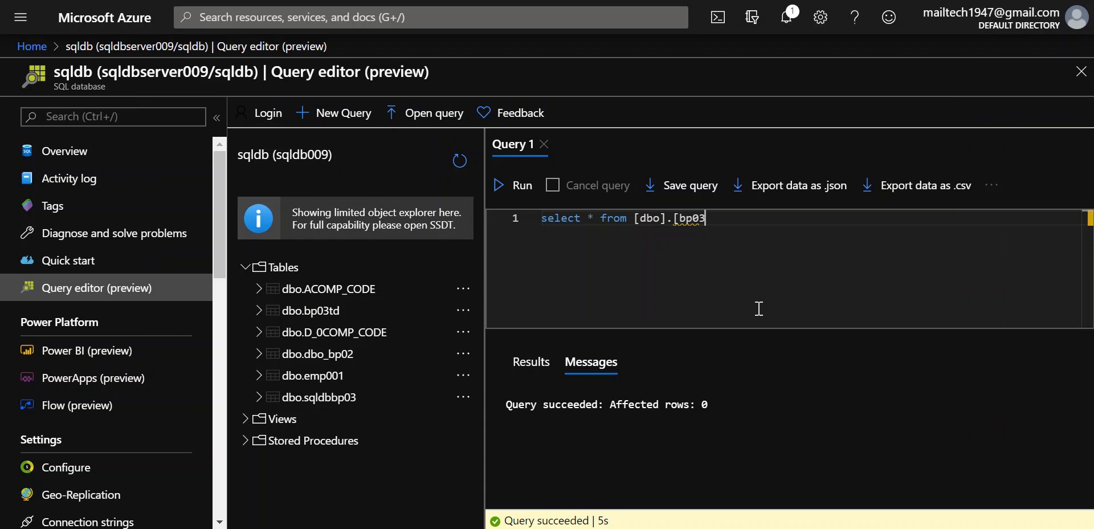
pyautogui.hotkey('alt', 'Tab')
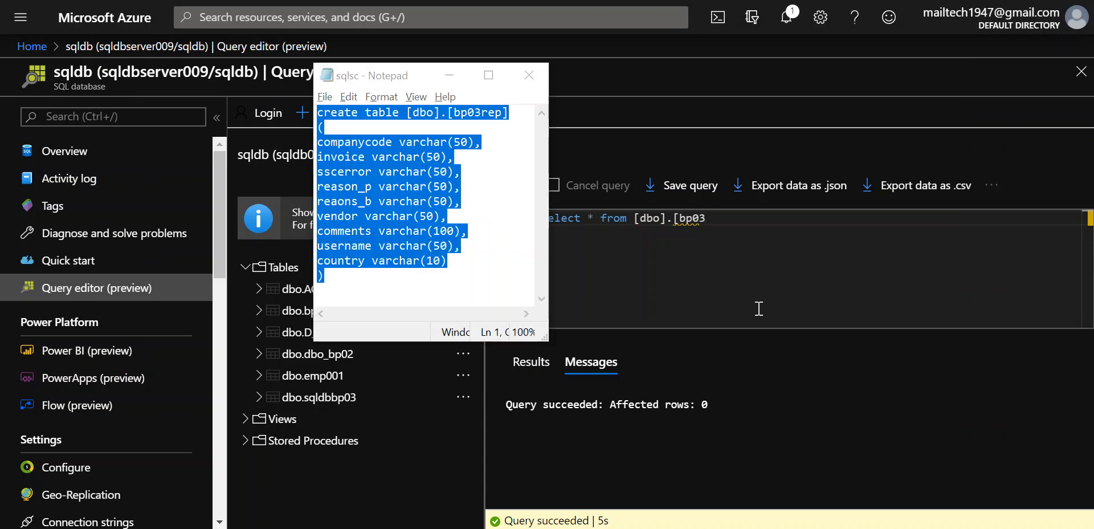
pyautogui.hotkey('alt', 'Tab')
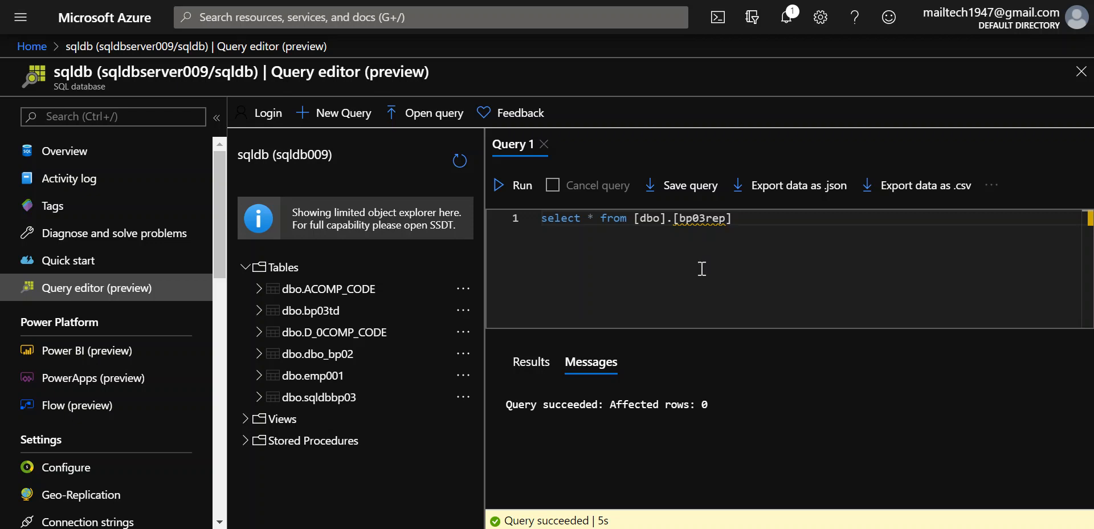
pyautogui.click(515, 186)
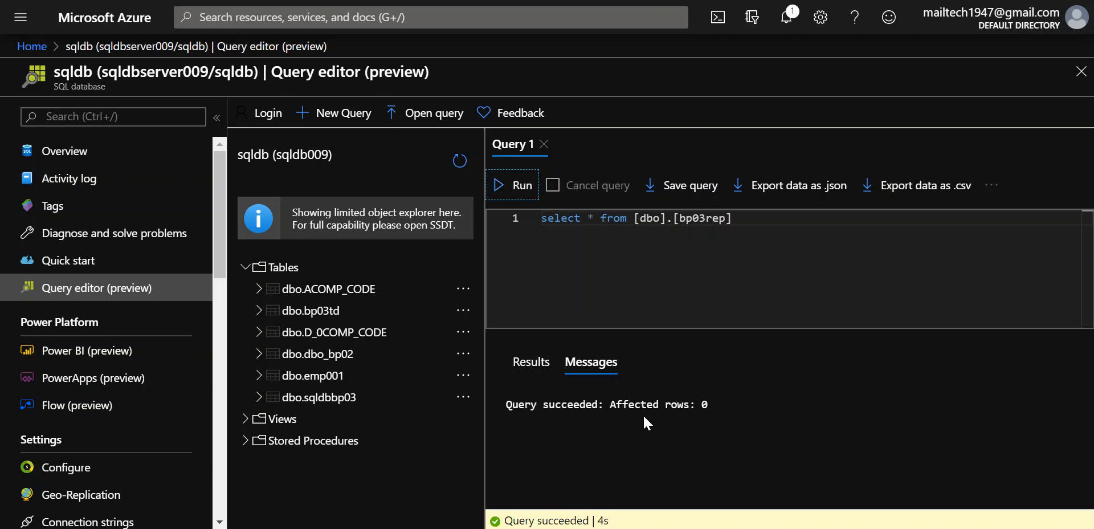
# Refresh the object explorer and expand Tables to show bp03rep's varchar columns.
pyautogui.click(458, 161)
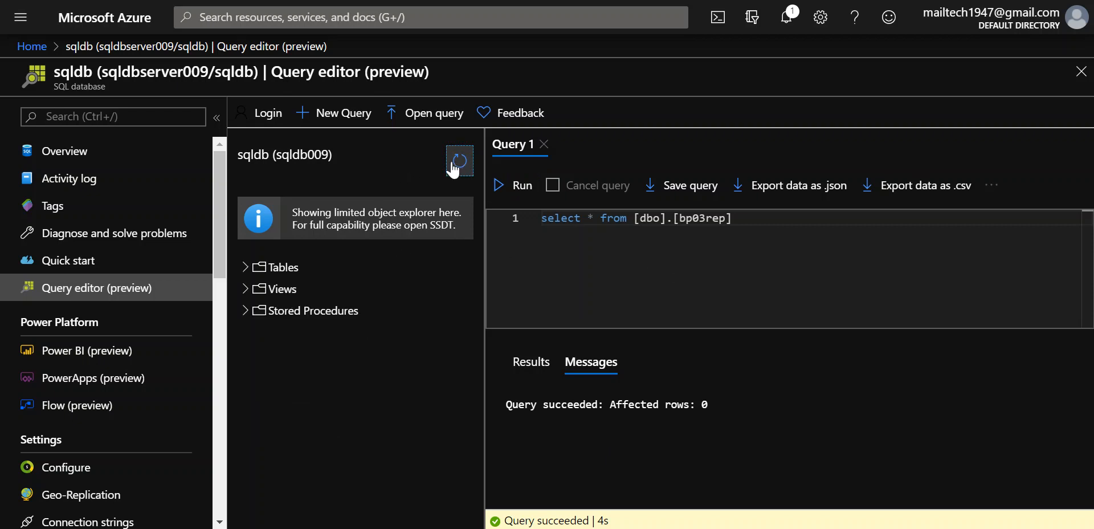
pyautogui.click(246, 268)
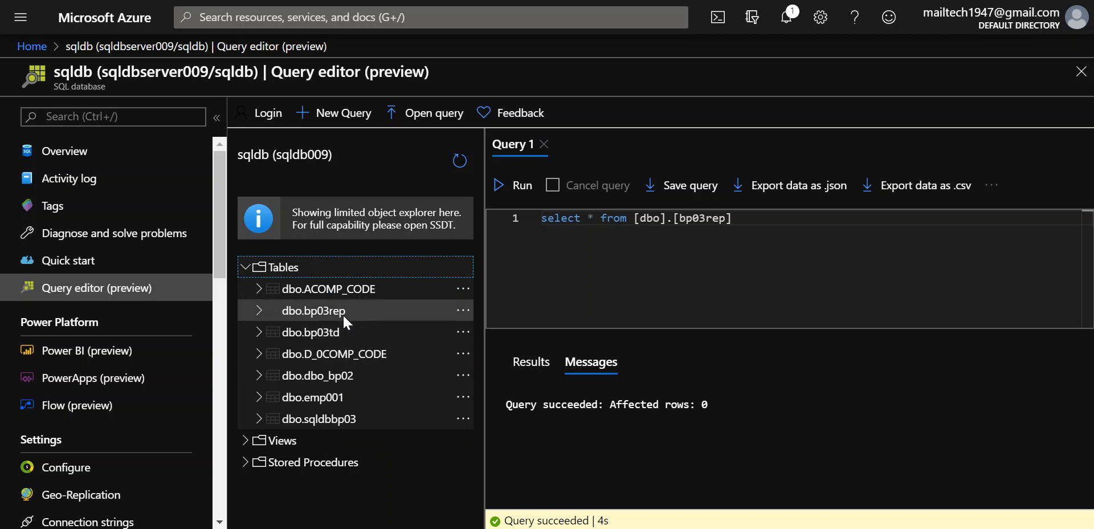
pyautogui.click(258, 310)
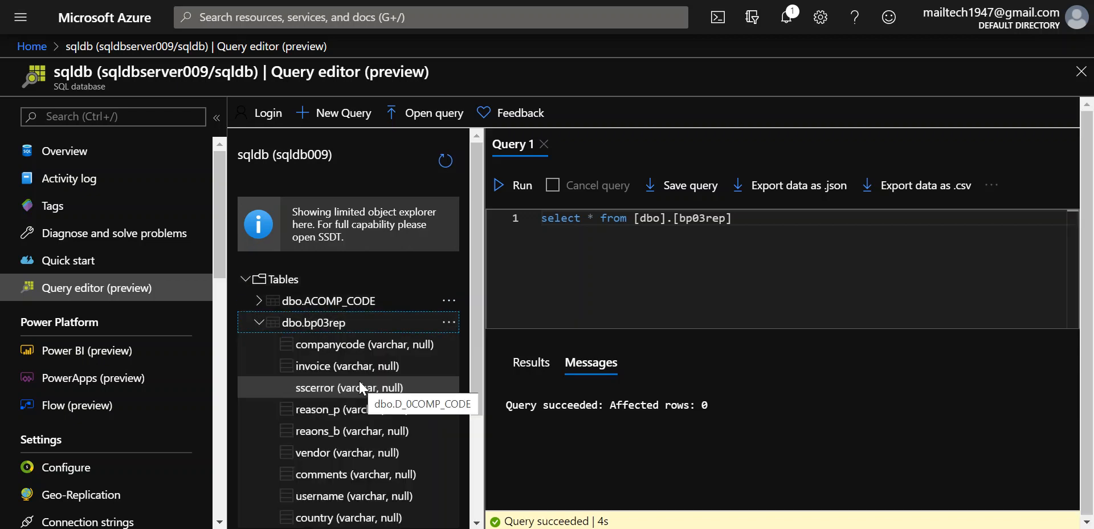
pyautogui.scroll(-2, 359, 383)
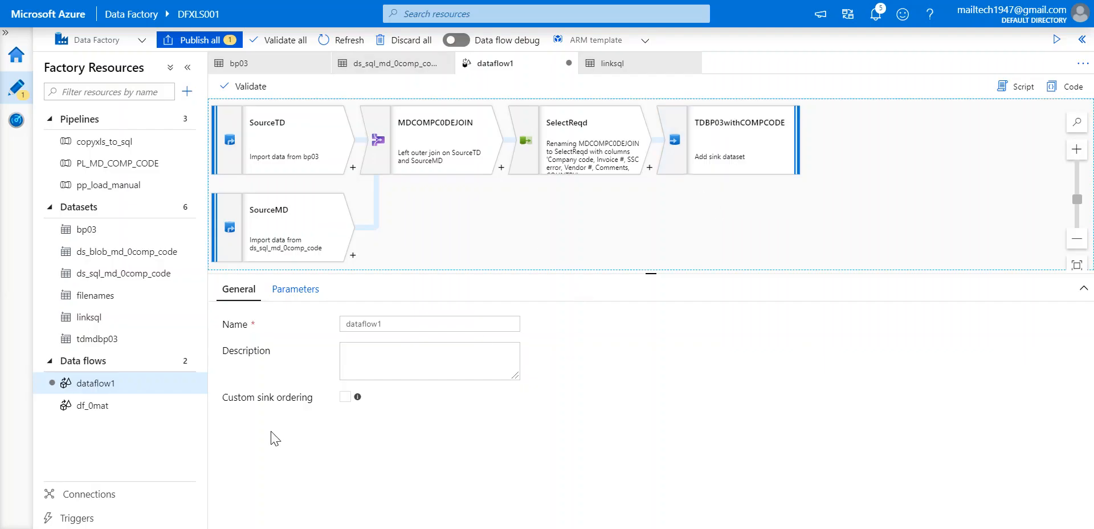
# Select the TDBP03withCOMPCODE sink and keep SelectReqd as its incoming stream.
pyautogui.click(740, 136)
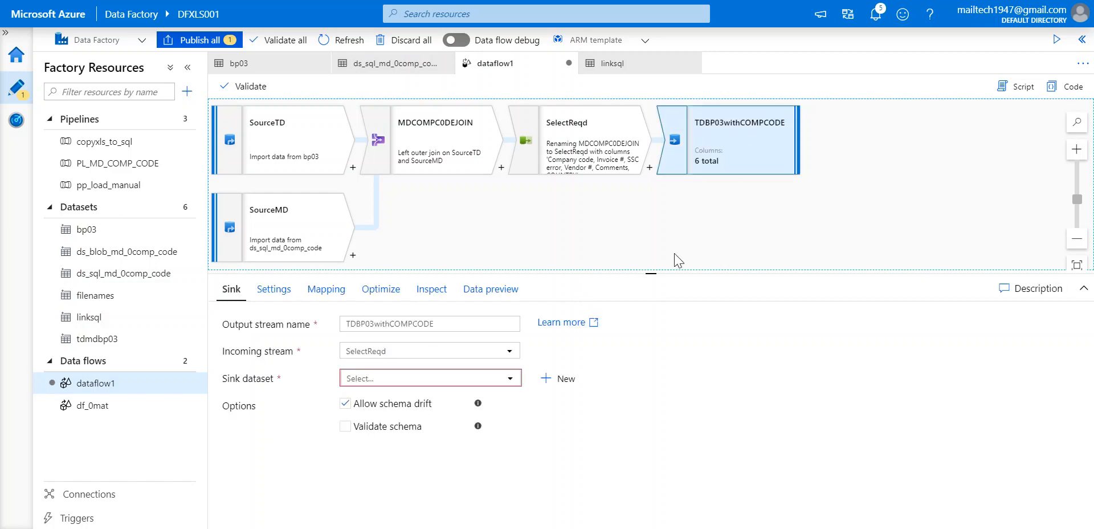
pyautogui.click(383, 380)
pyautogui.scroll(-1, 392, 488)
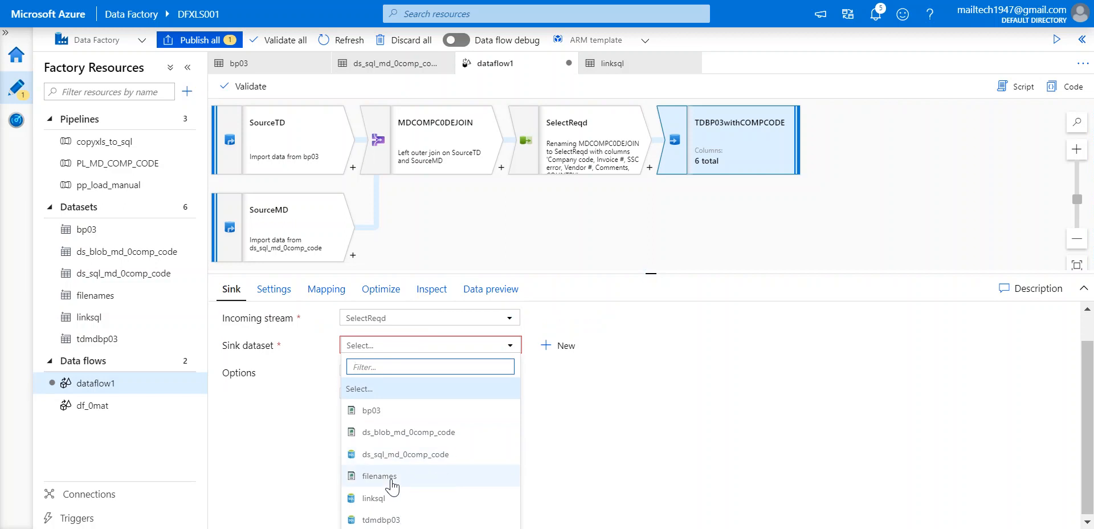
pyautogui.click(638, 462)
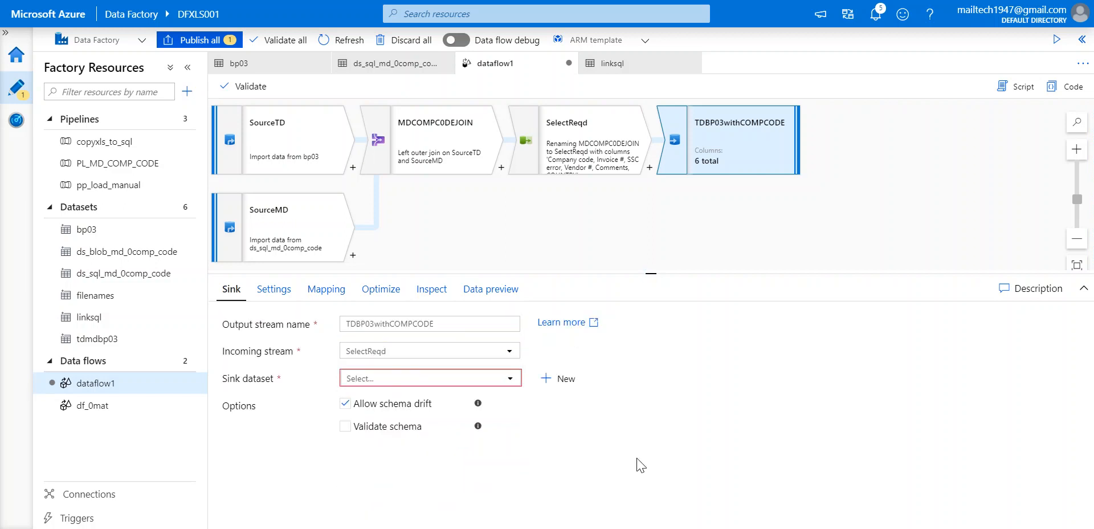
pyautogui.click(387, 352)
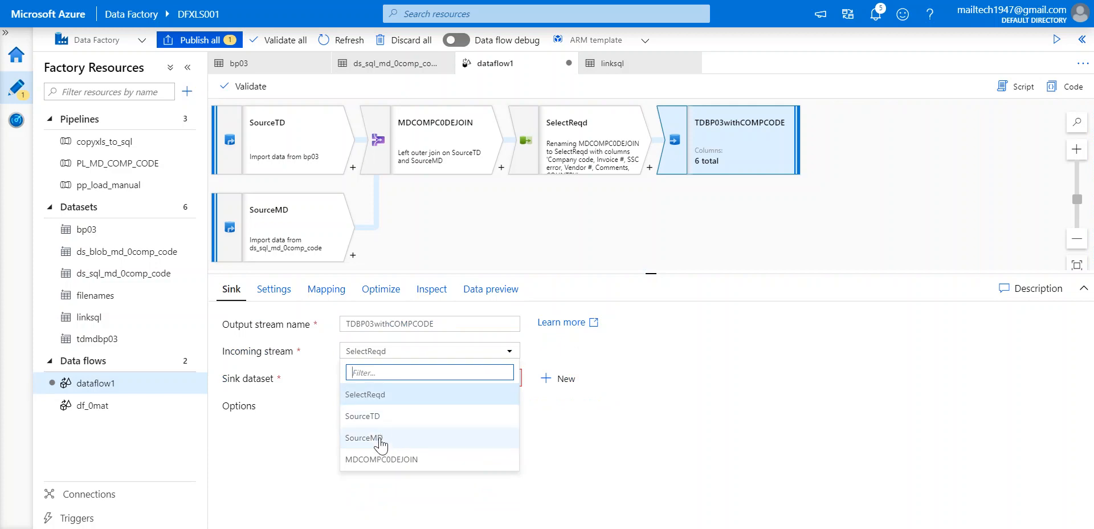
pyautogui.click(383, 399)
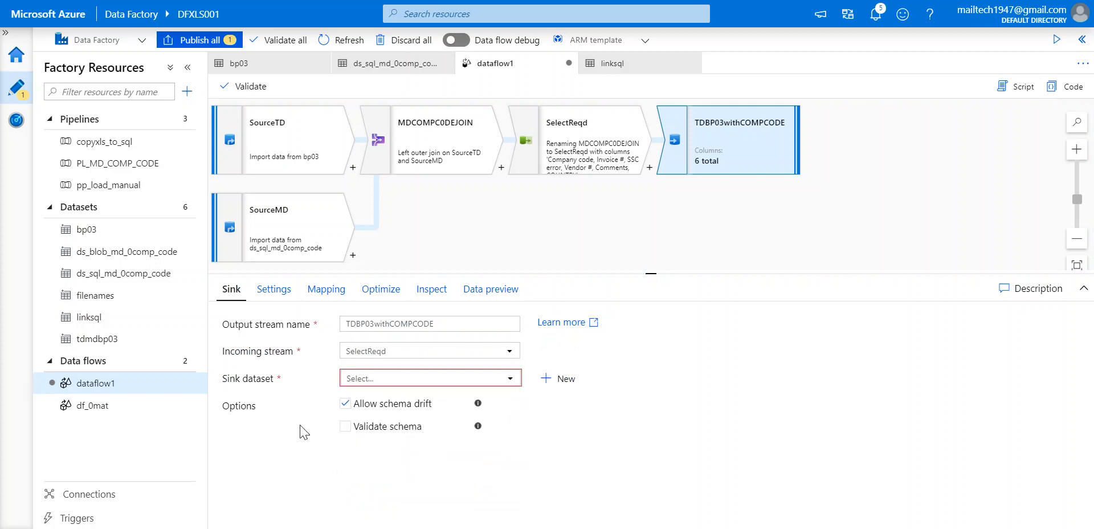
# Set the sink dataset to linksql, then start creating a new sink dataset.
pyautogui.click(397, 380)
pyautogui.scroll(-1, 441, 461)
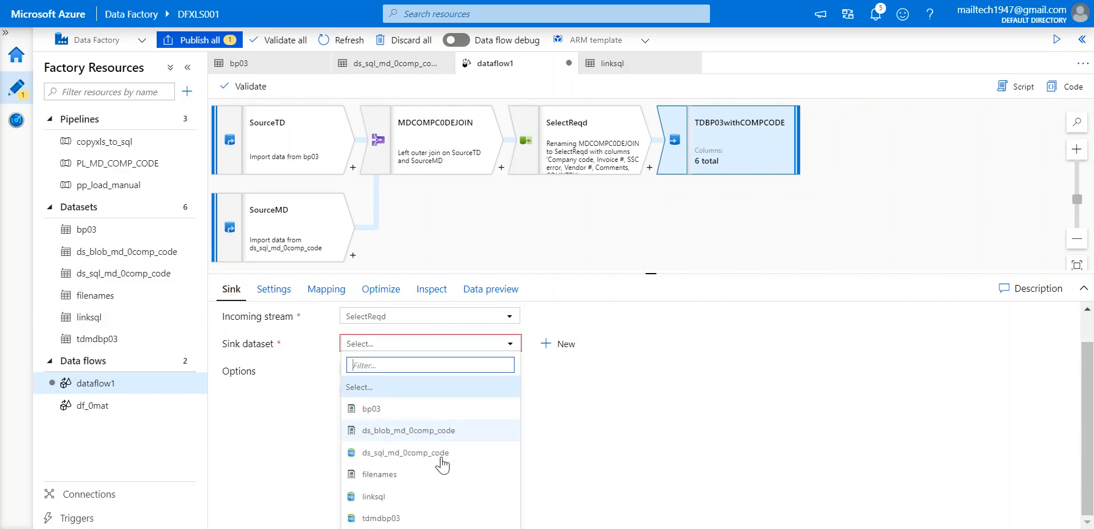
pyautogui.click(383, 496)
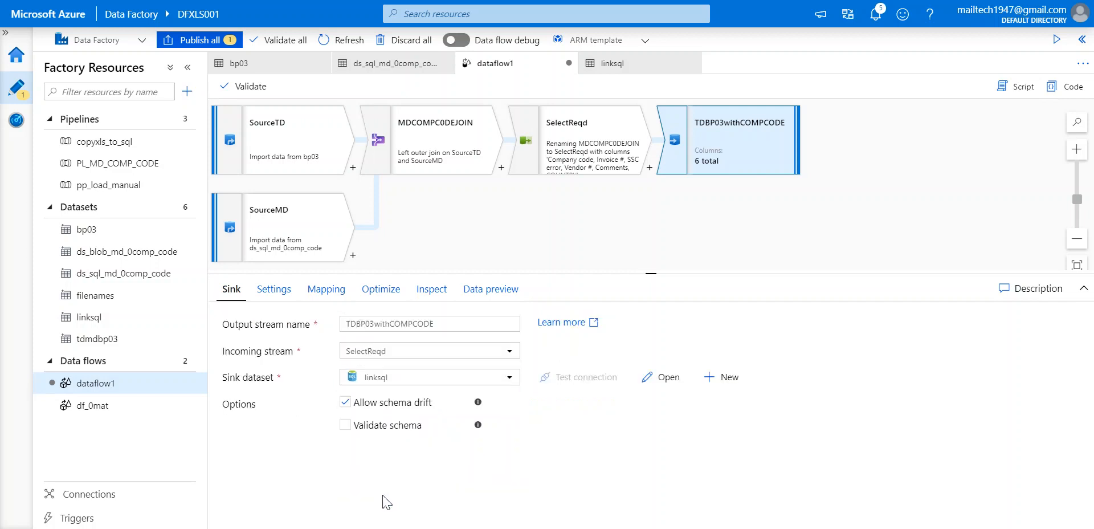
pyautogui.click(508, 377)
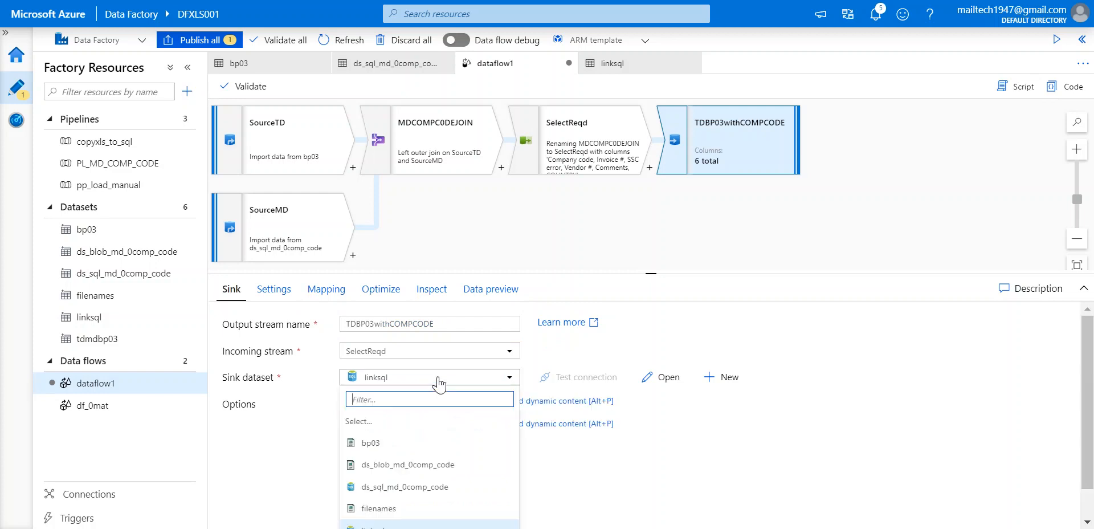
pyautogui.scroll(-1, 386, 515)
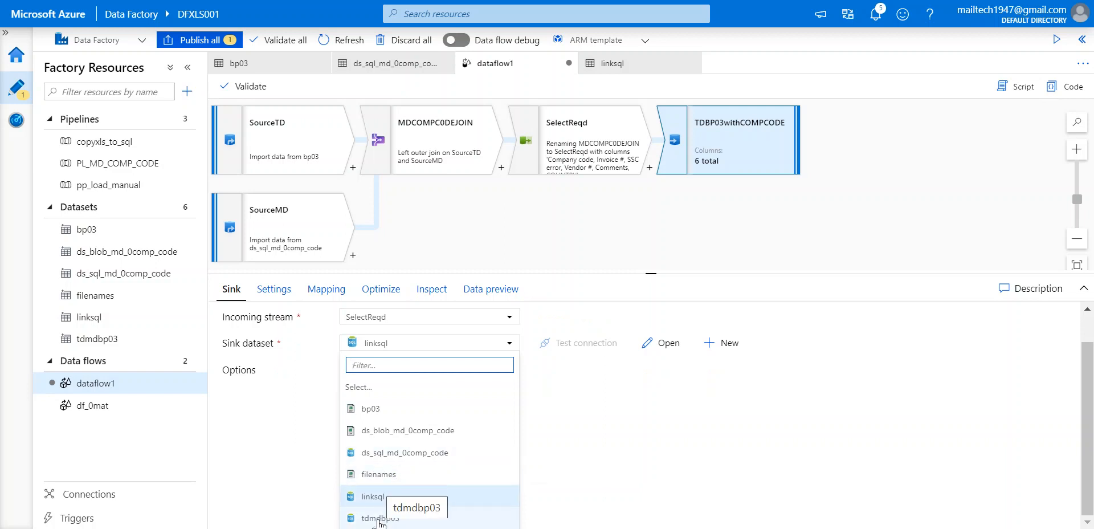
pyautogui.click(656, 404)
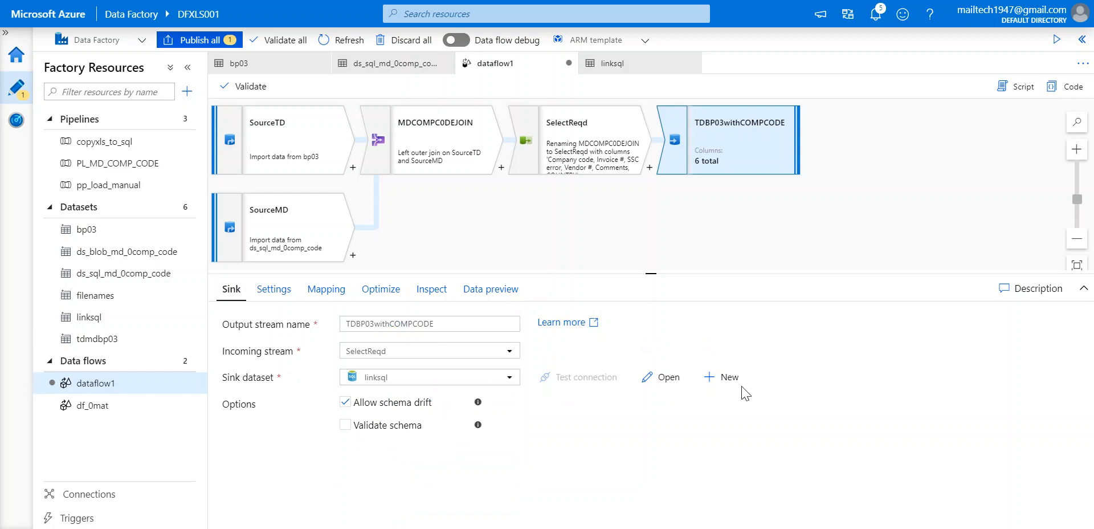
pyautogui.click(719, 379)
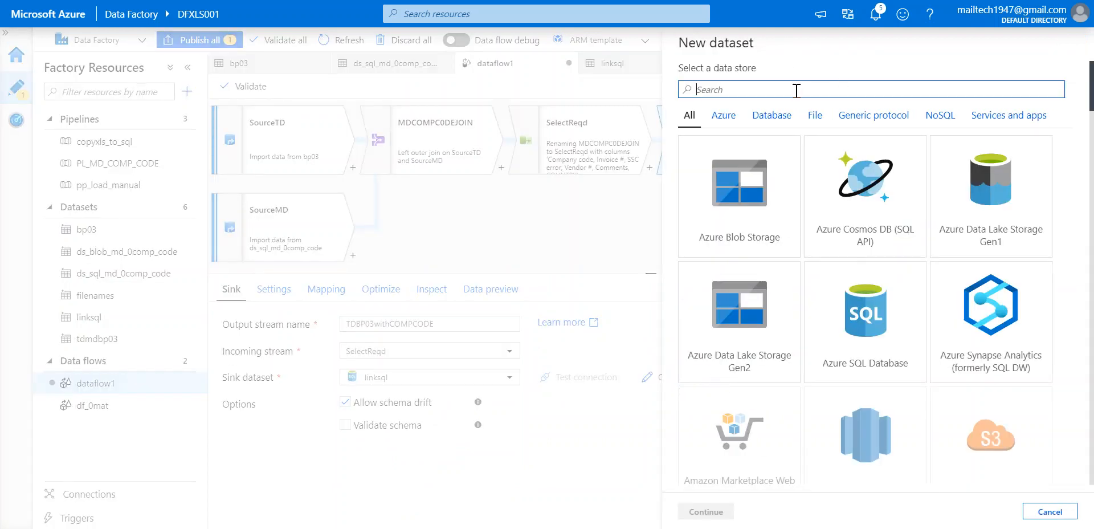
# Create Azure SQL Database dataset AzureSqlTable1 on linked service sql, table dbo.bp03rep, for the sink.
pyautogui.write('sql')
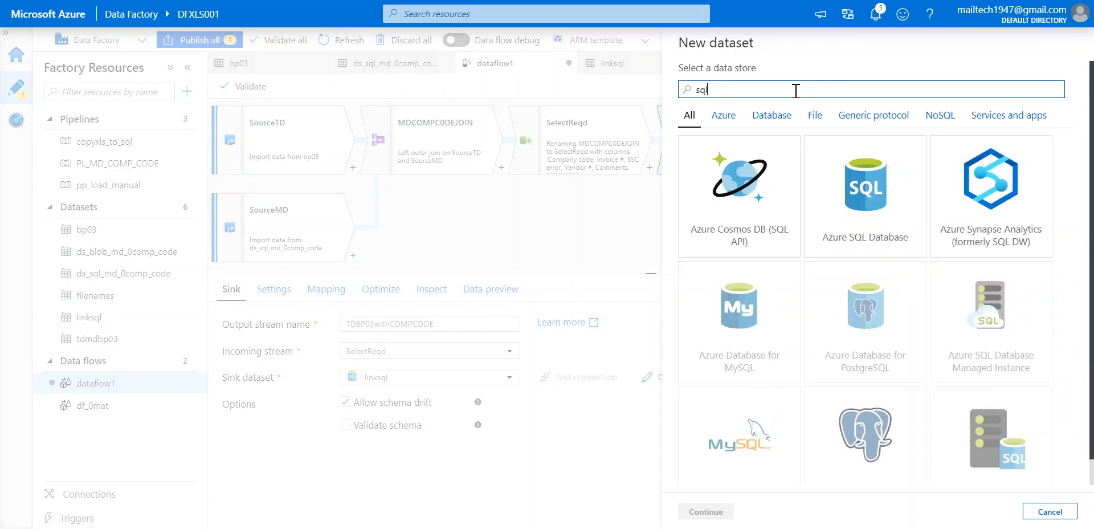
pyautogui.click(850, 194)
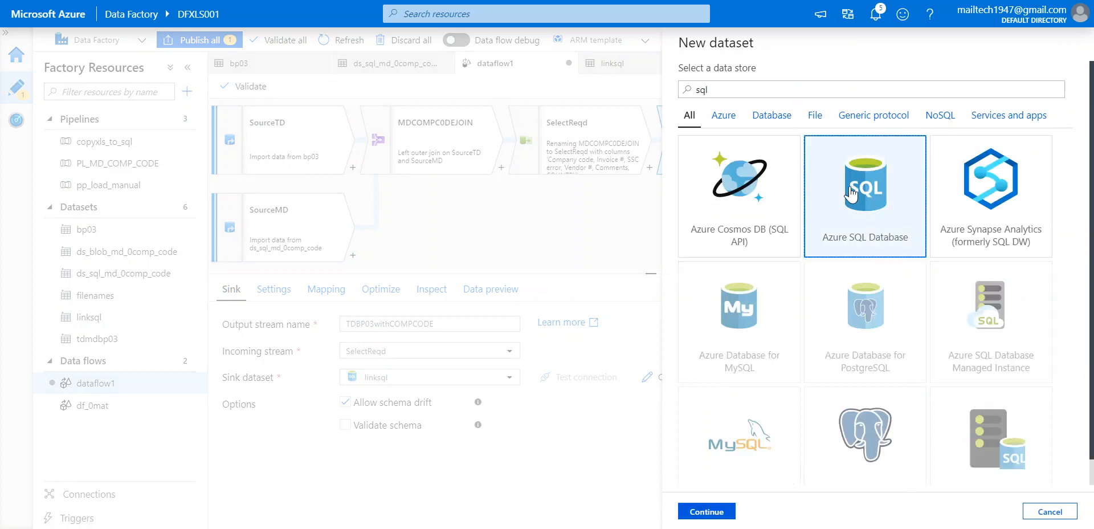
pyautogui.click(707, 511)
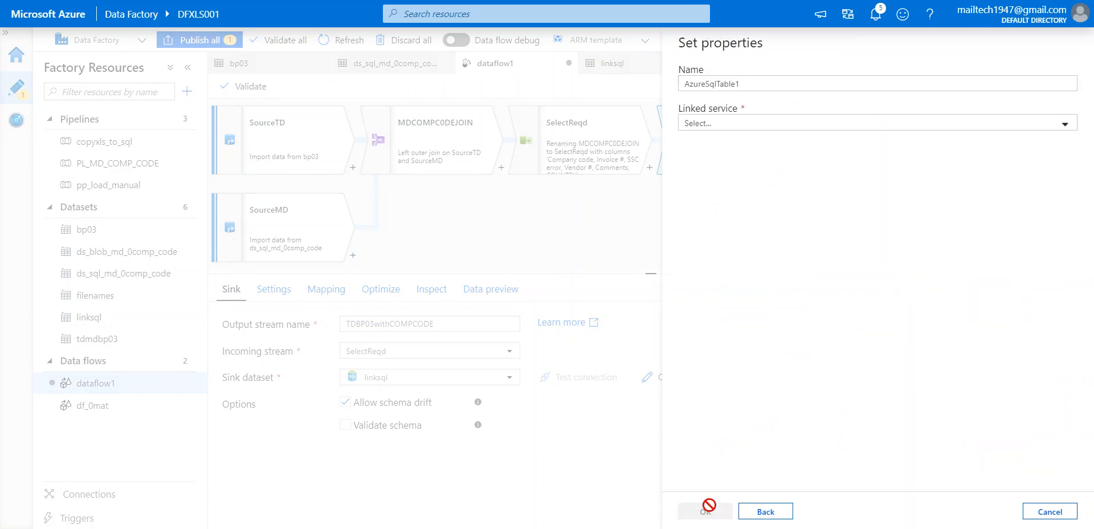
pyautogui.click(817, 129)
pyautogui.click(718, 212)
pyautogui.click(718, 213)
pyautogui.click(797, 204)
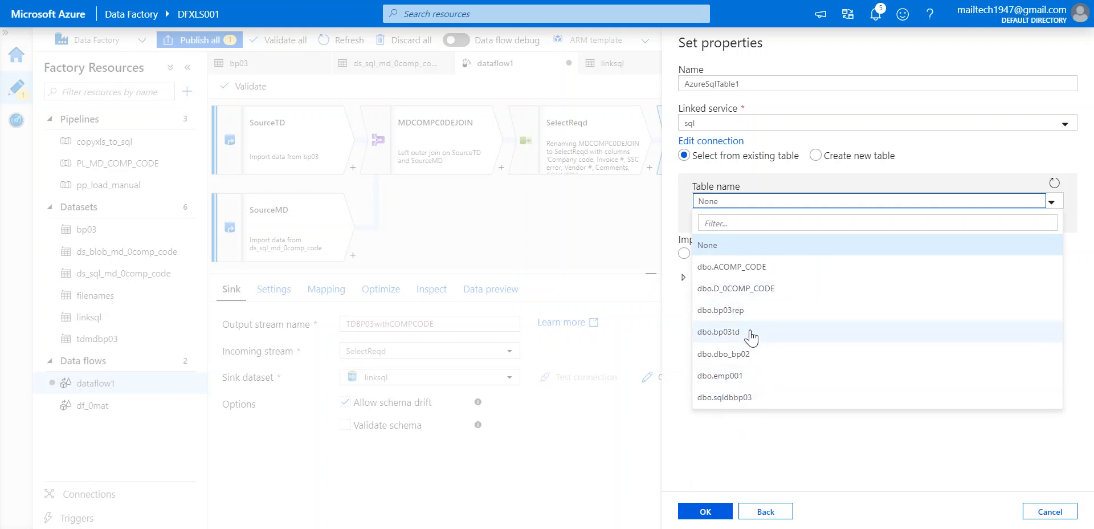
pyautogui.click(761, 311)
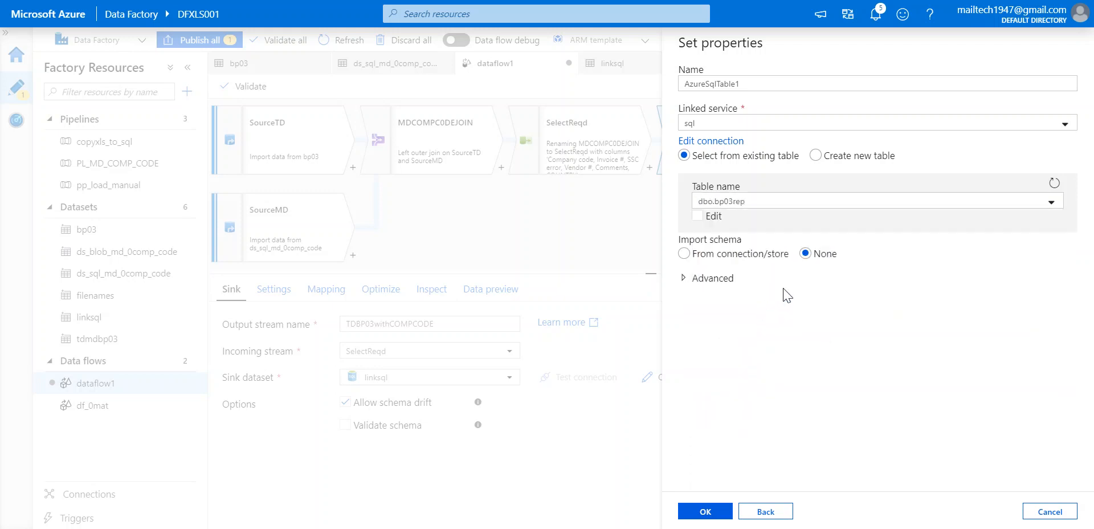
pyautogui.click(705, 513)
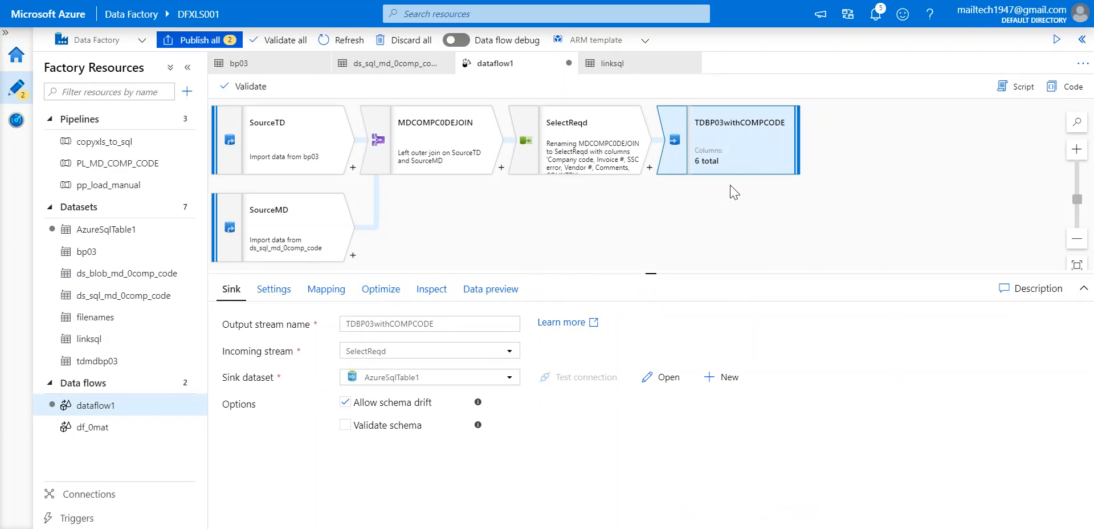
# Show the TDBP03withCOMPCODE sink's column mapping with Auto mapping turned off.
pyautogui.click(290, 149)
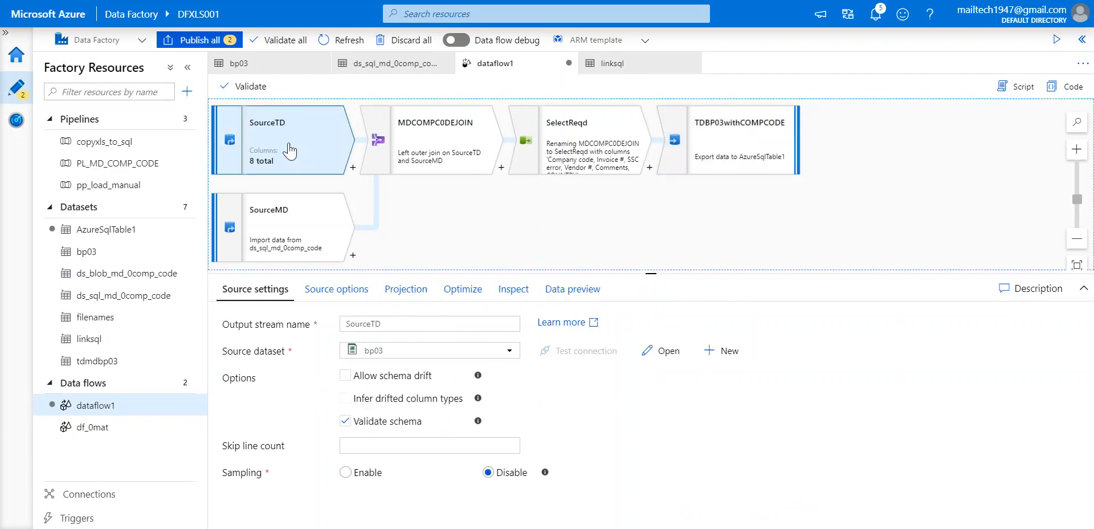
pyautogui.click(288, 235)
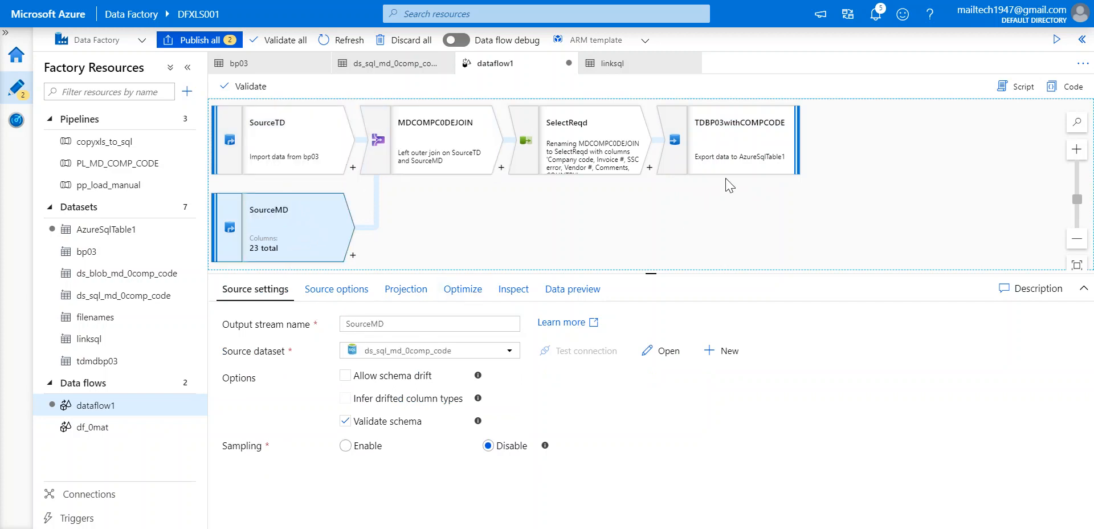
pyautogui.click(739, 152)
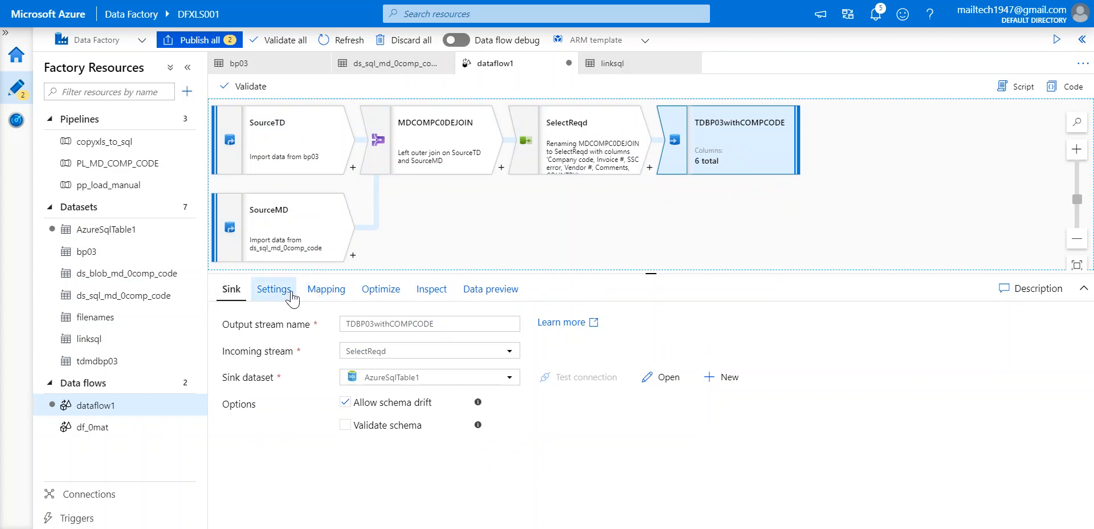
pyautogui.click(326, 289)
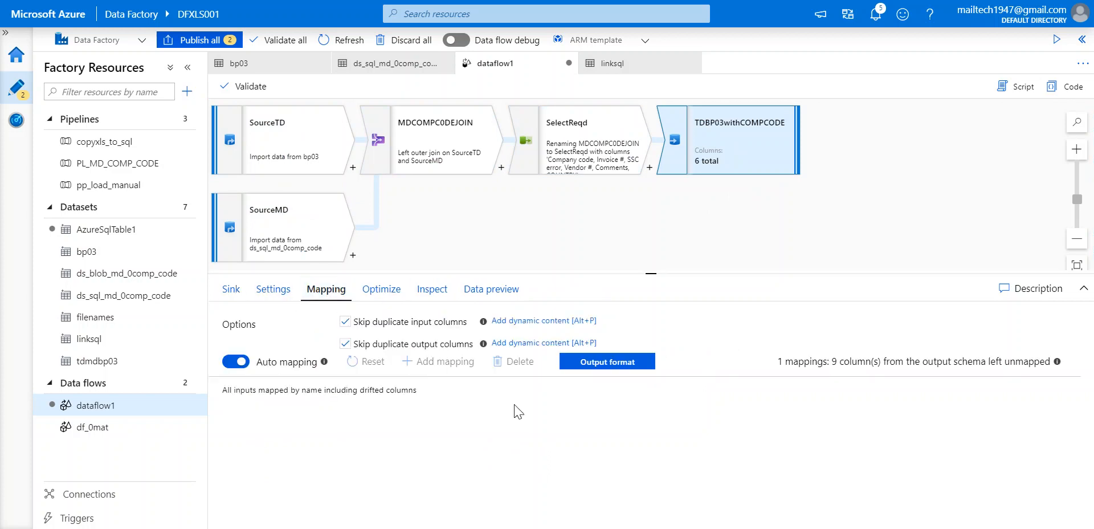
pyautogui.click(234, 360)
# Map Company code, Invoice # and SSC error to companycode, invoice and sscerror.
pyautogui.scroll(-2, 593, 500)
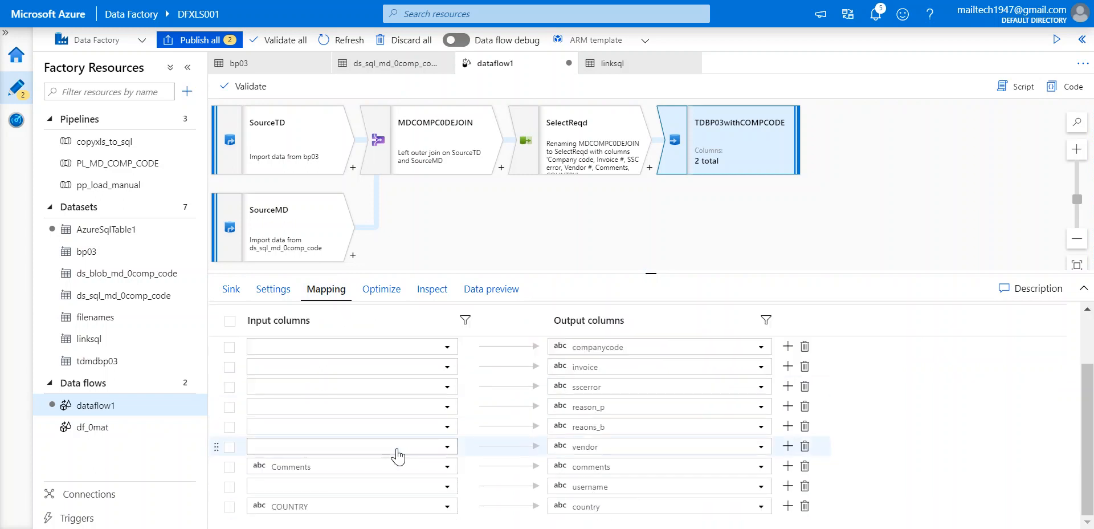
pyautogui.click(448, 353)
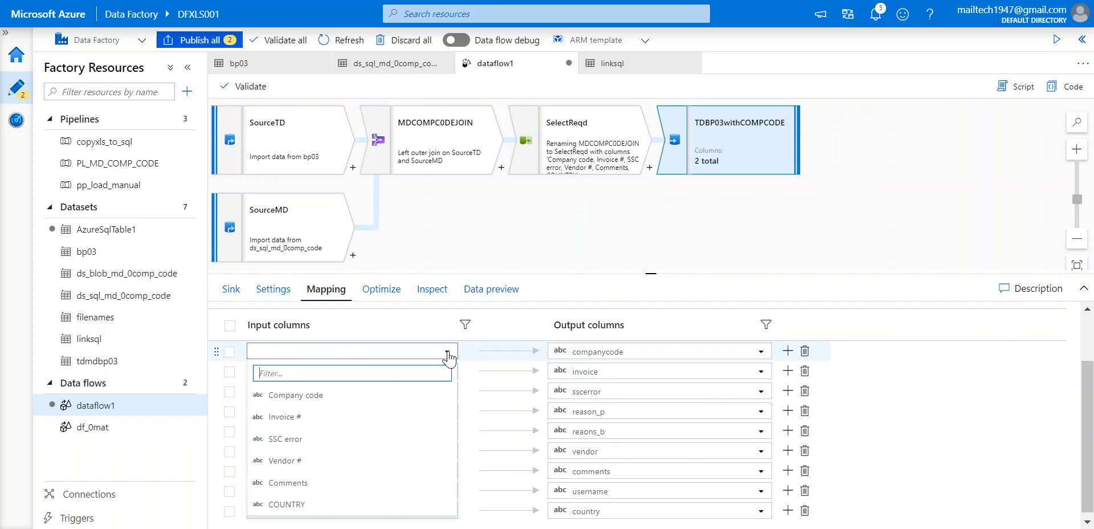
pyautogui.click(383, 396)
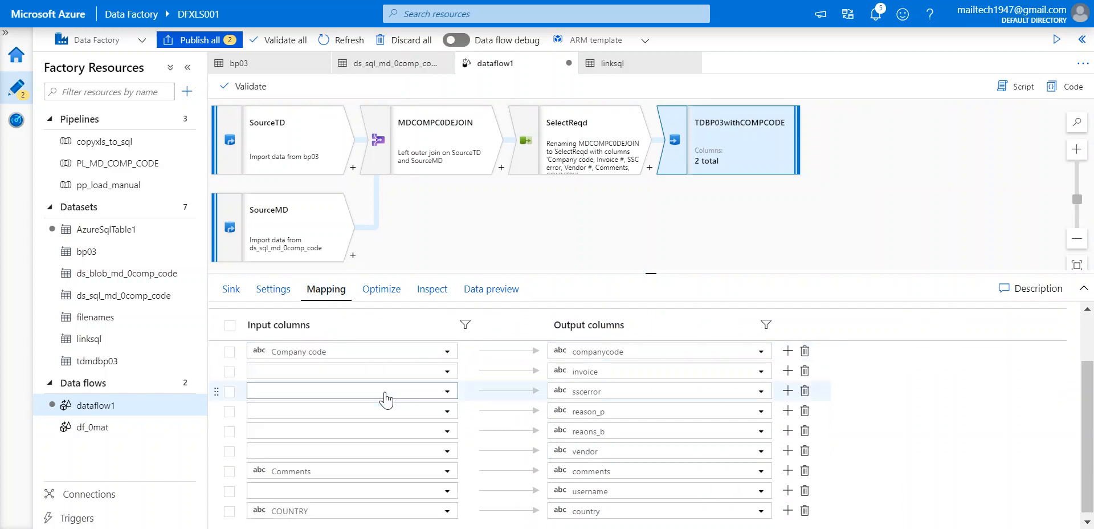
pyautogui.click(447, 371)
pyautogui.click(347, 442)
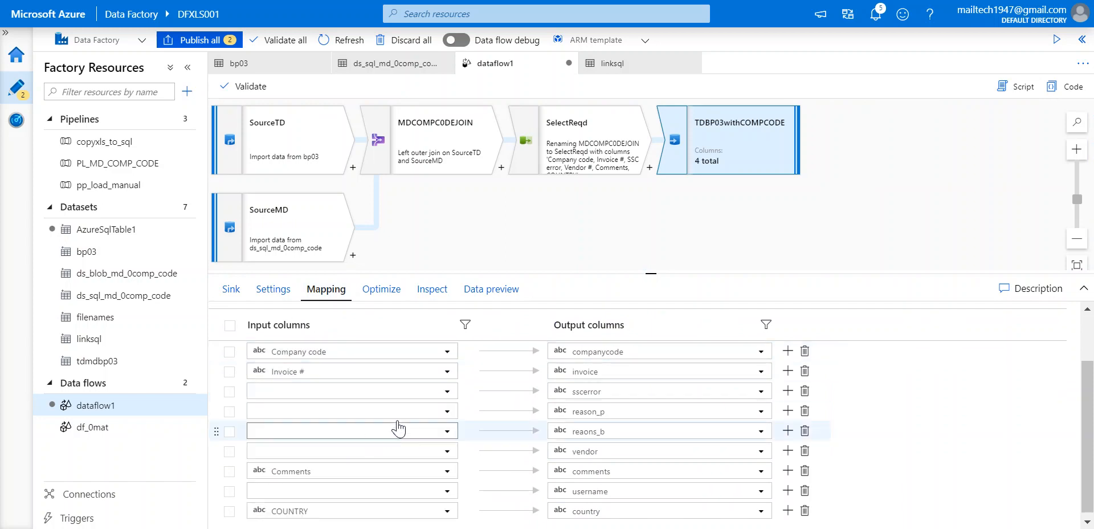
pyautogui.click(447, 391)
pyautogui.click(316, 480)
# Delete the reason_p, reaons_b and username rows, map Vendor # to vendor, and validate all.
pyautogui.click(447, 411)
pyautogui.scroll(-1, 328, 490)
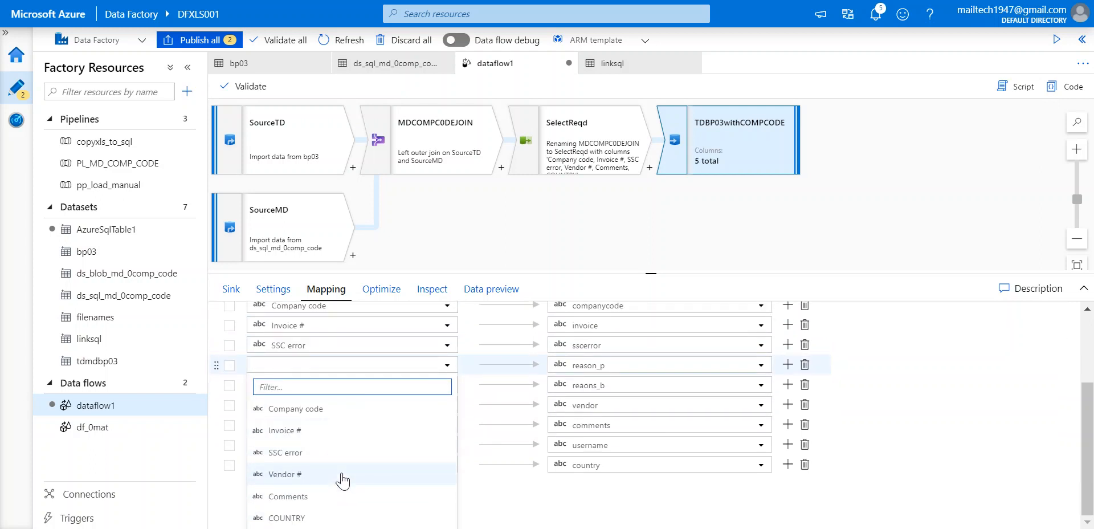
pyautogui.click(906, 379)
pyautogui.scroll(1, 838, 378)
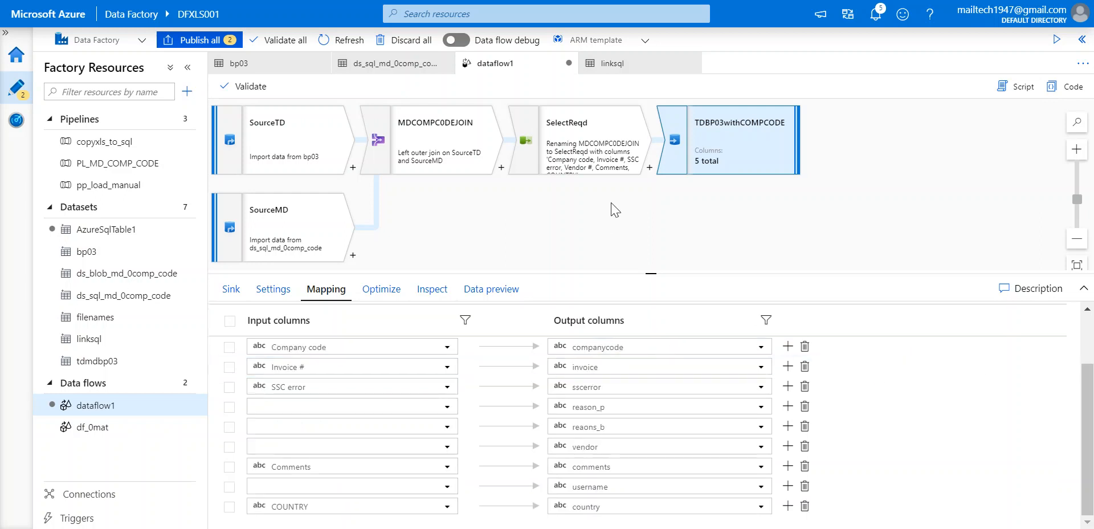
pyautogui.click(806, 407)
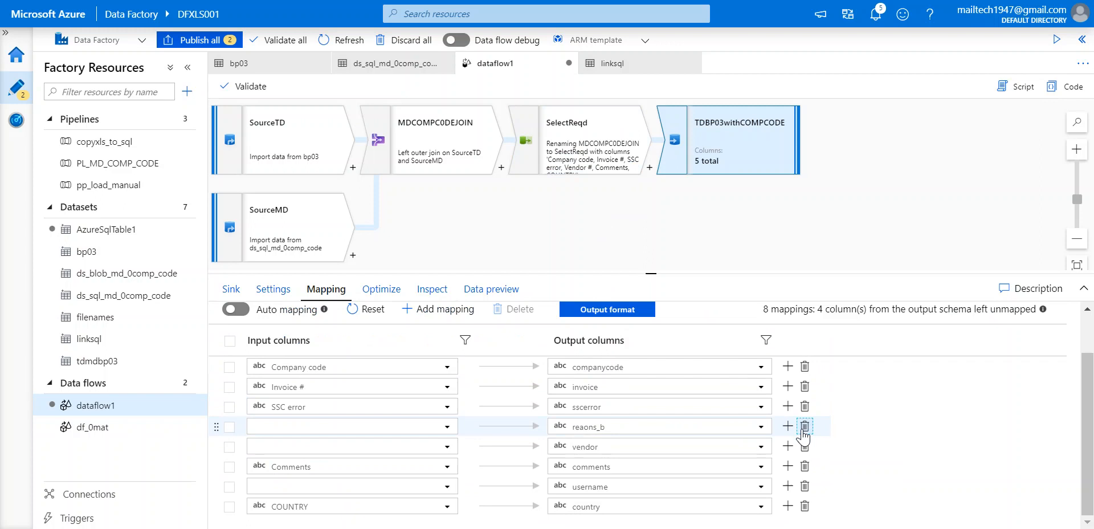
pyautogui.click(805, 426)
pyautogui.click(447, 447)
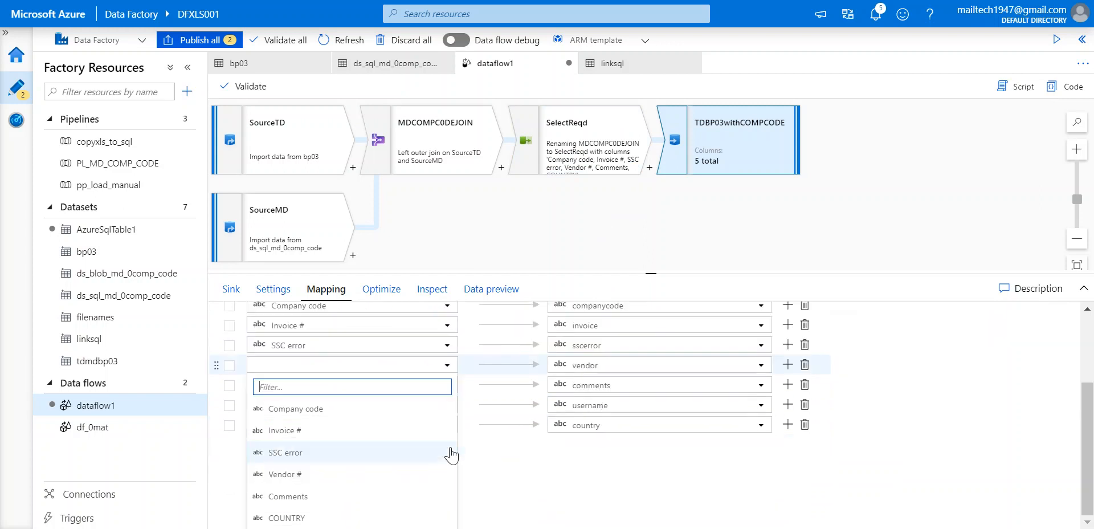
pyautogui.click(386, 478)
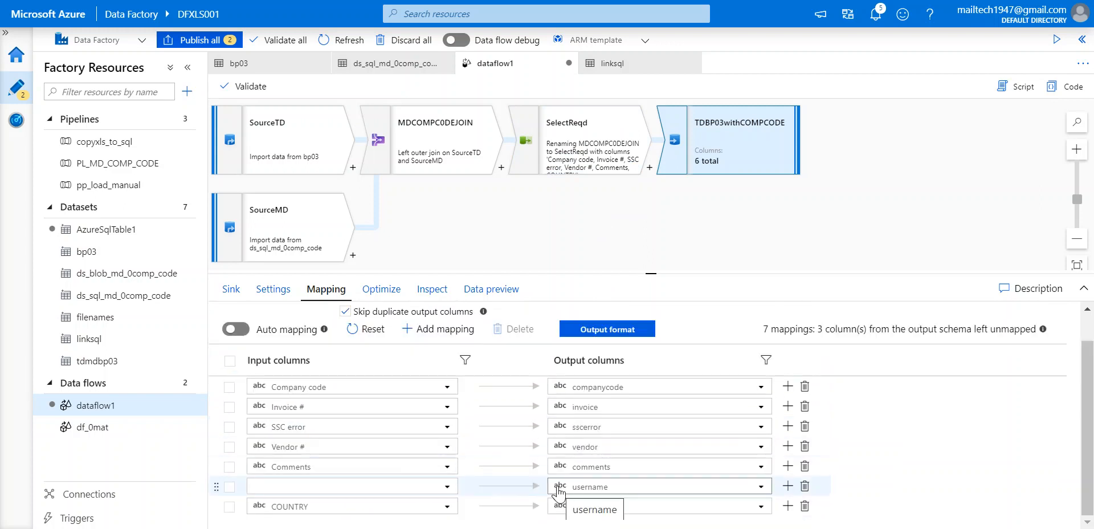
pyautogui.click(446, 486)
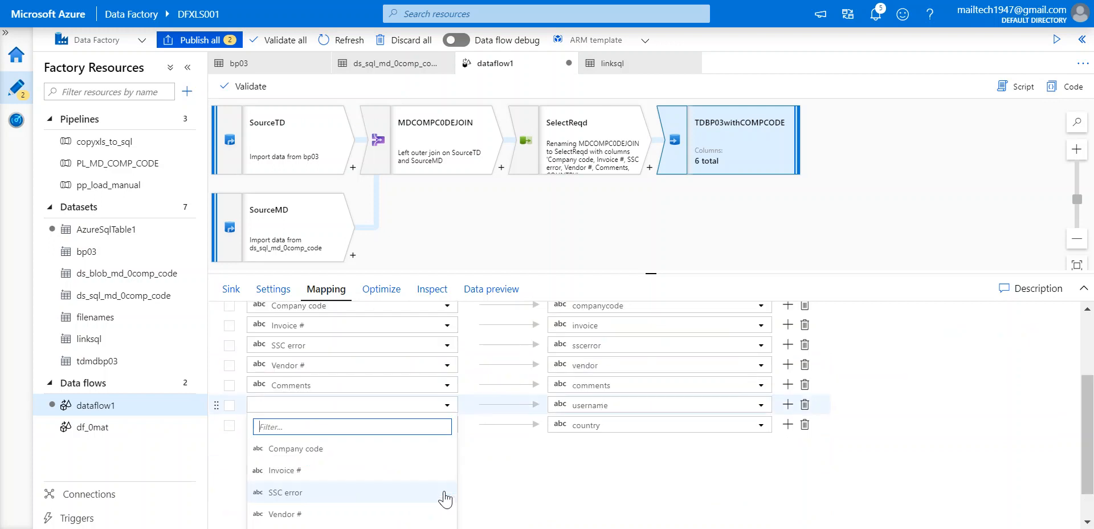
pyautogui.click(633, 439)
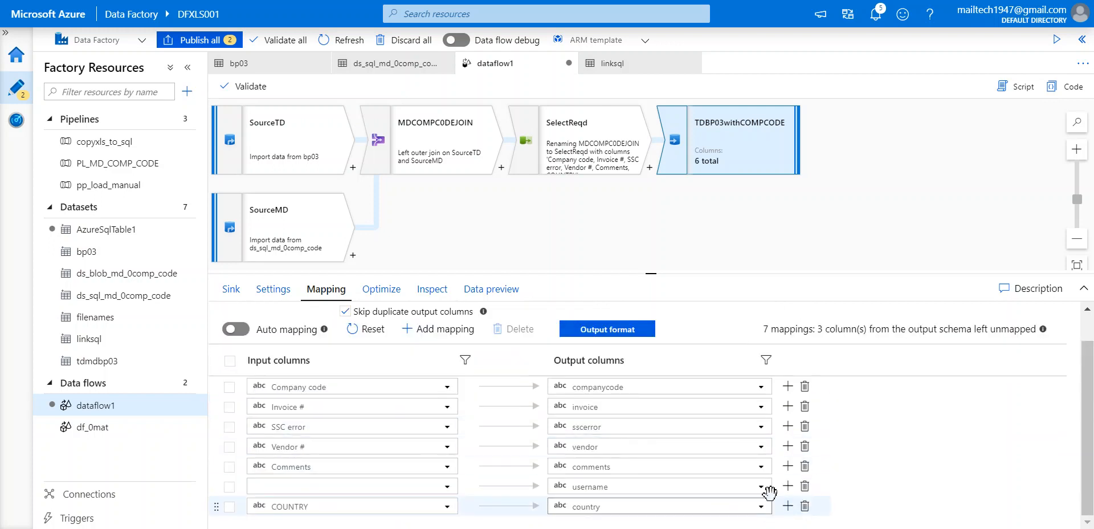
pyautogui.click(804, 486)
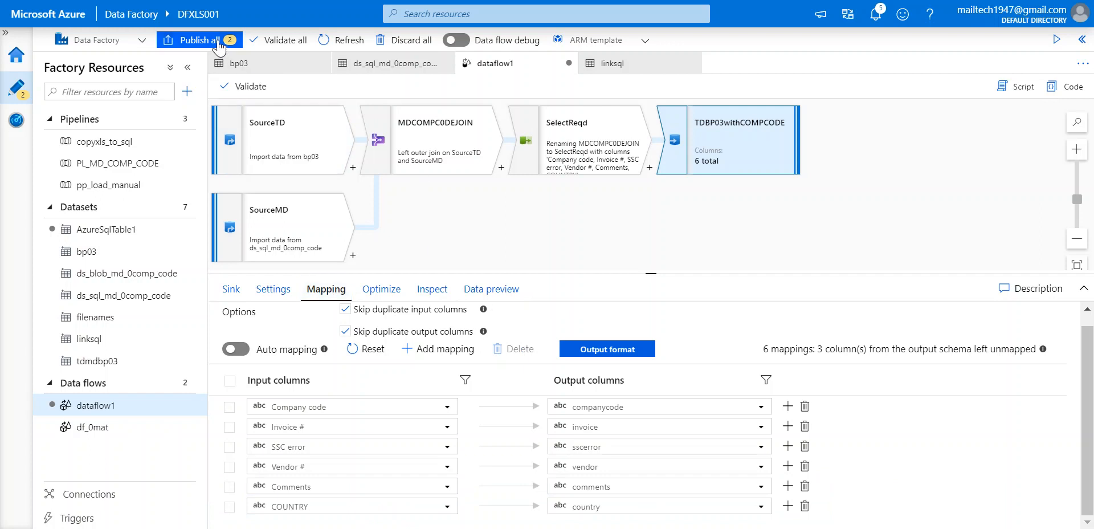
pyautogui.click(279, 39)
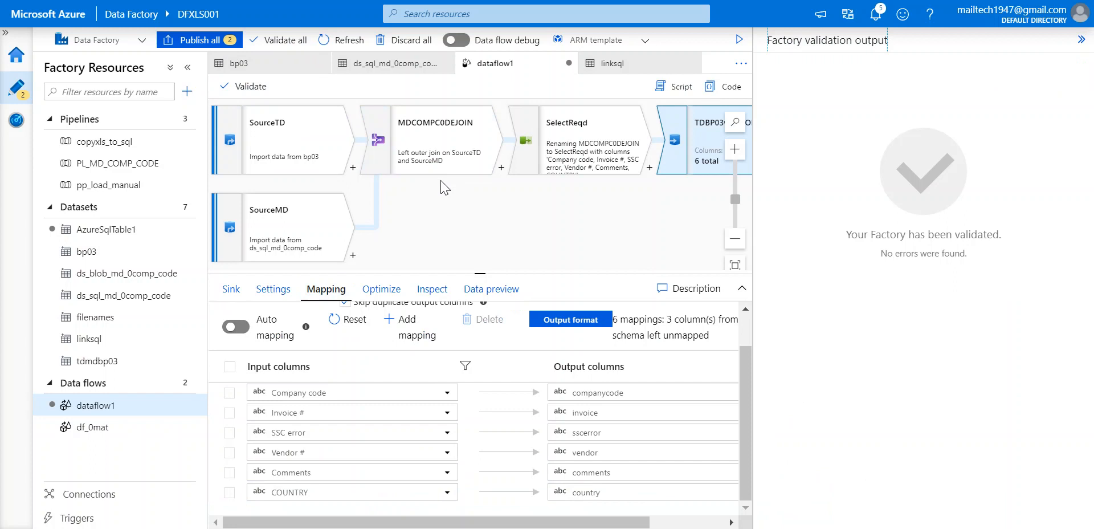
# Dismiss the error-free validation results and rename dataflow1 to df_comp_code_bp03 in General.
pyautogui.click(1082, 39)
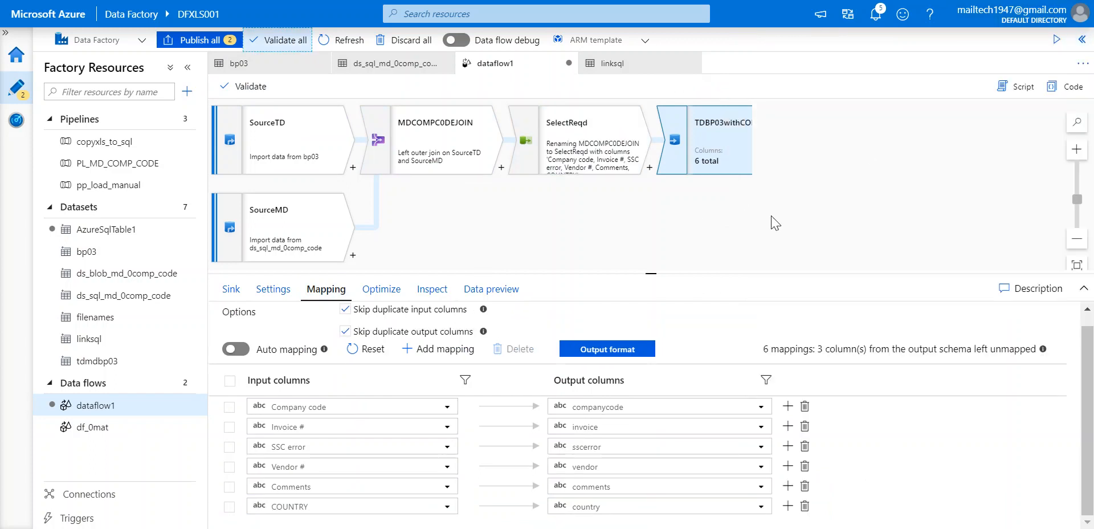
pyautogui.press('Tab')
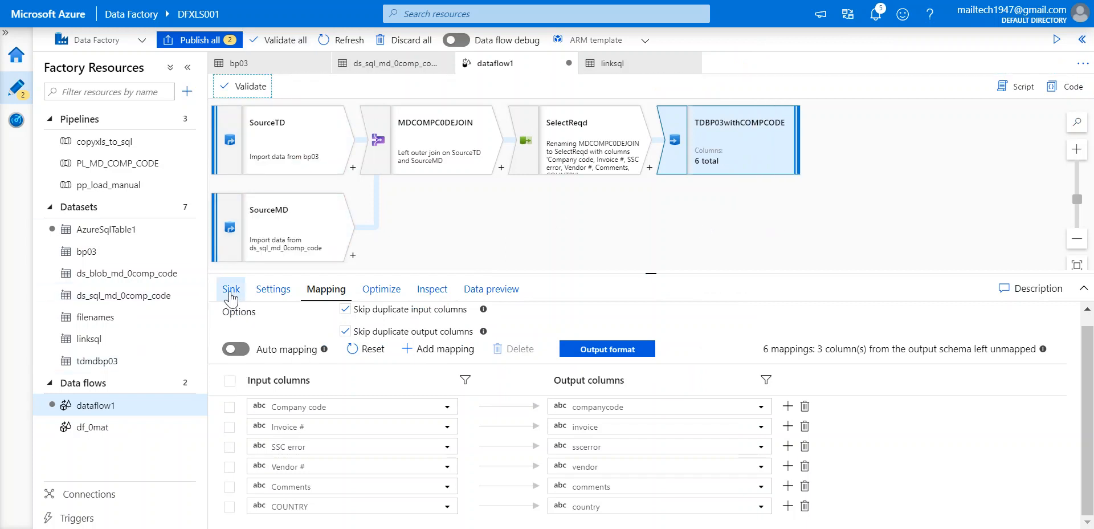
pyautogui.click(422, 204)
pyautogui.doubleClick(467, 324)
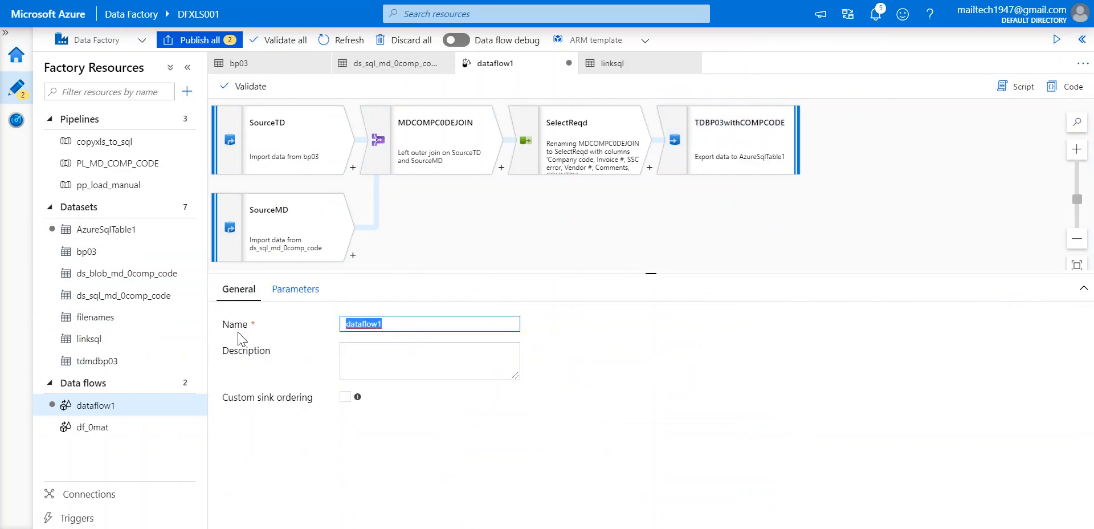
pyautogui.write('dat')
pyautogui.press('BackSpace')
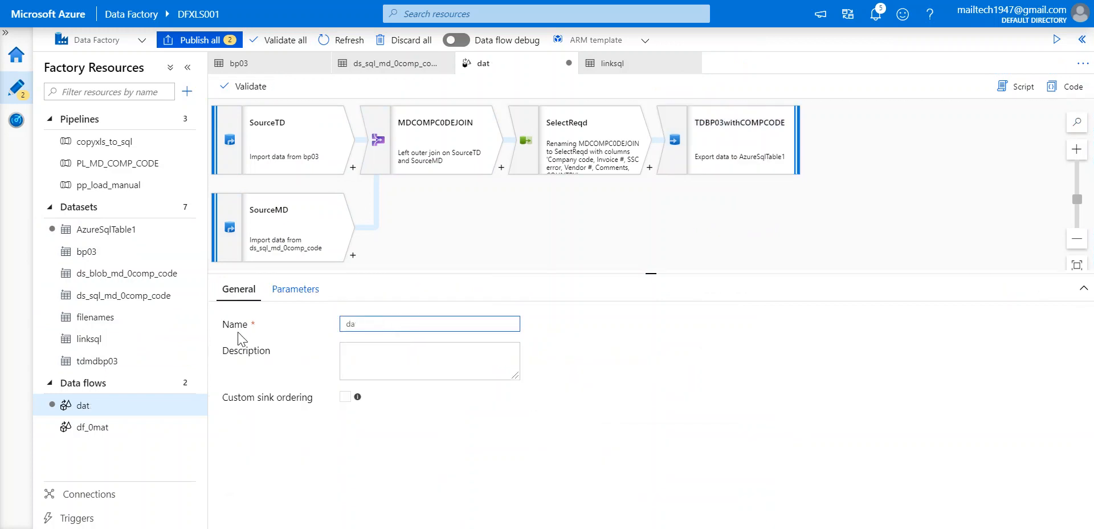
pyautogui.write('f_comp_code_bp03')
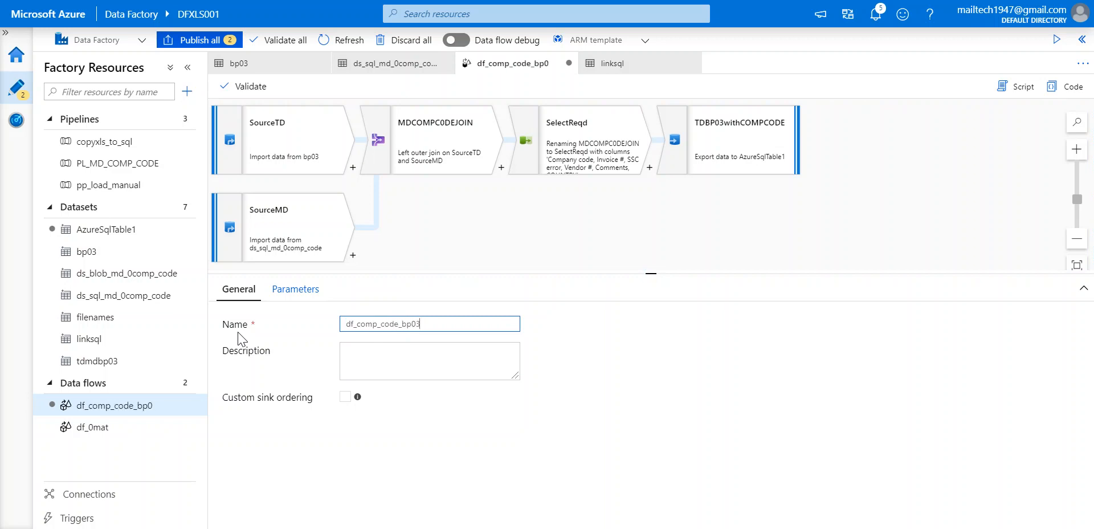
pyautogui.click(517, 244)
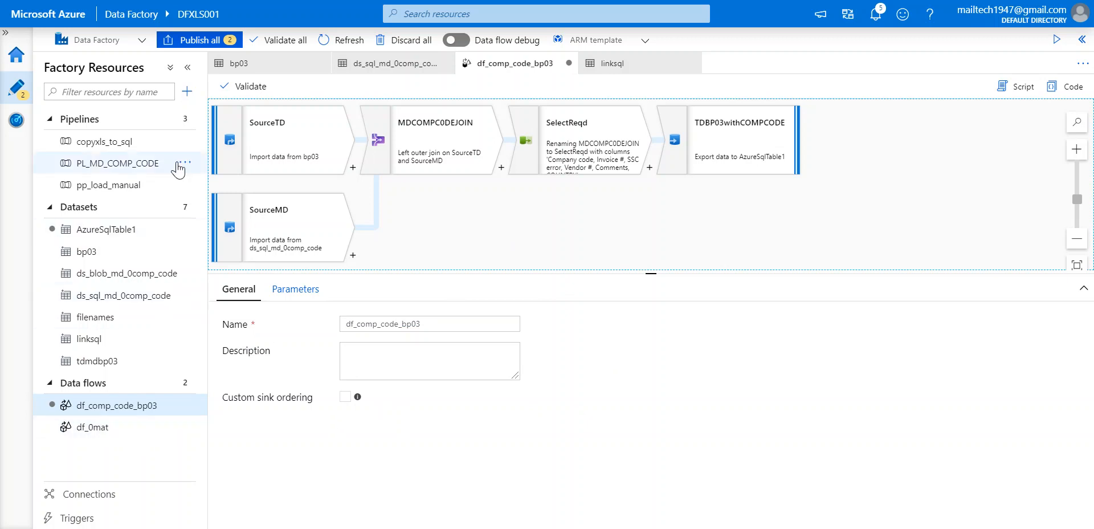
# Create a new pipeline, pipeline1, removing a mistakenly added Copy data activity.
pyautogui.click(185, 118)
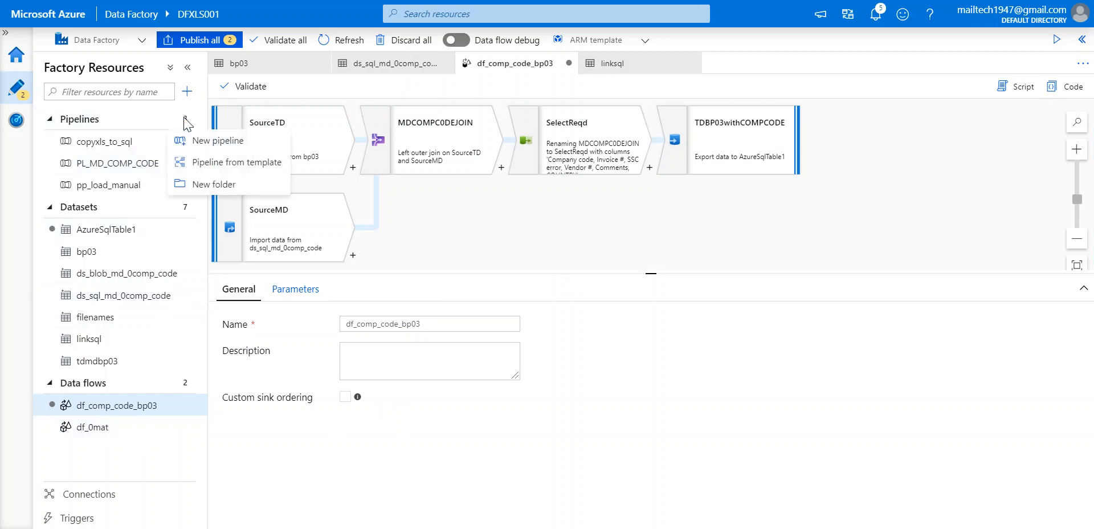
pyautogui.click(204, 143)
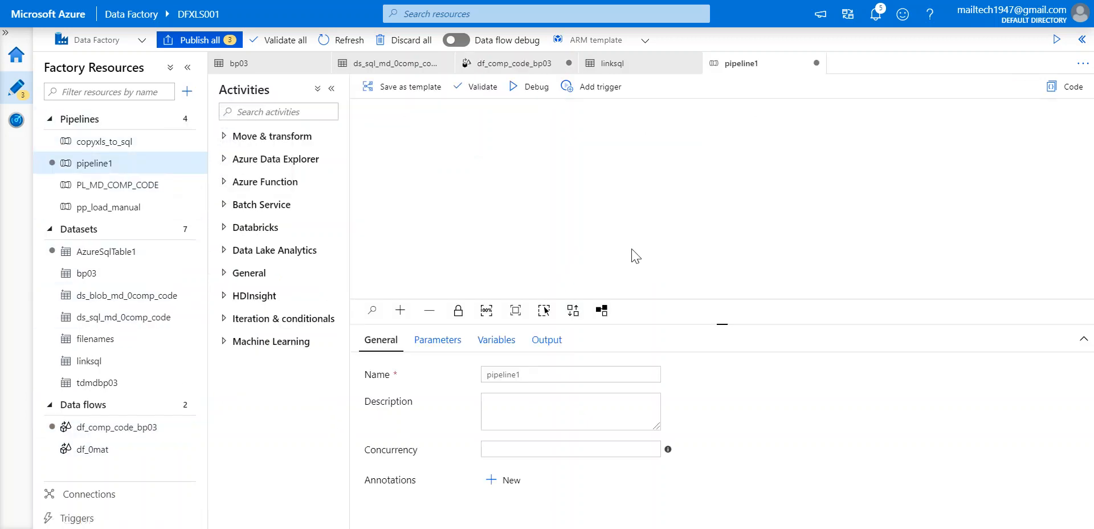
pyautogui.click(249, 139)
pyautogui.moveTo(253, 163); pyautogui.dragTo(662, 216)
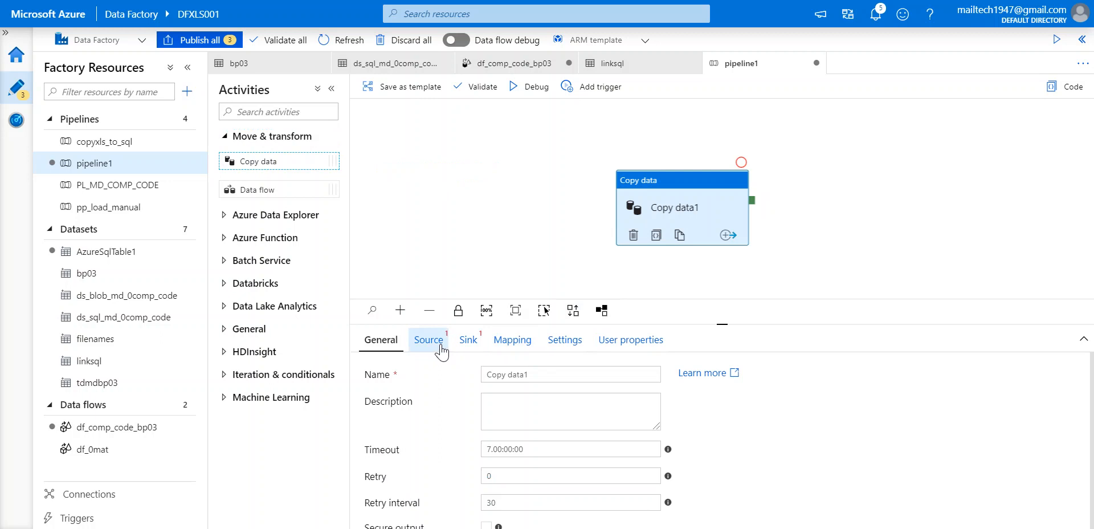
pyautogui.moveTo(717, 182); pyautogui.dragTo(276, 159)
pyautogui.moveTo(460, 151); pyautogui.dragTo(305, 151)
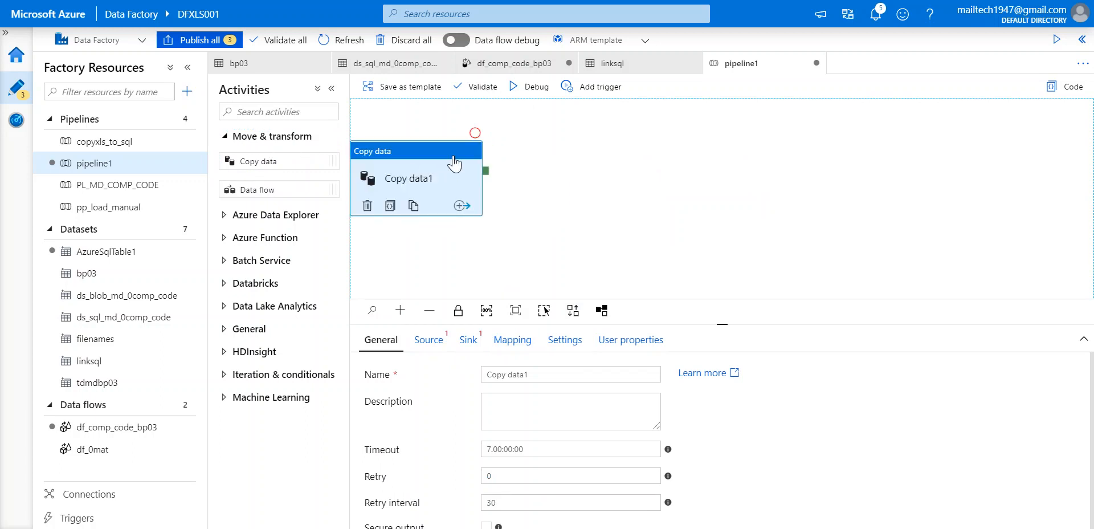
pyautogui.rightClick(453, 158)
pyautogui.click(471, 209)
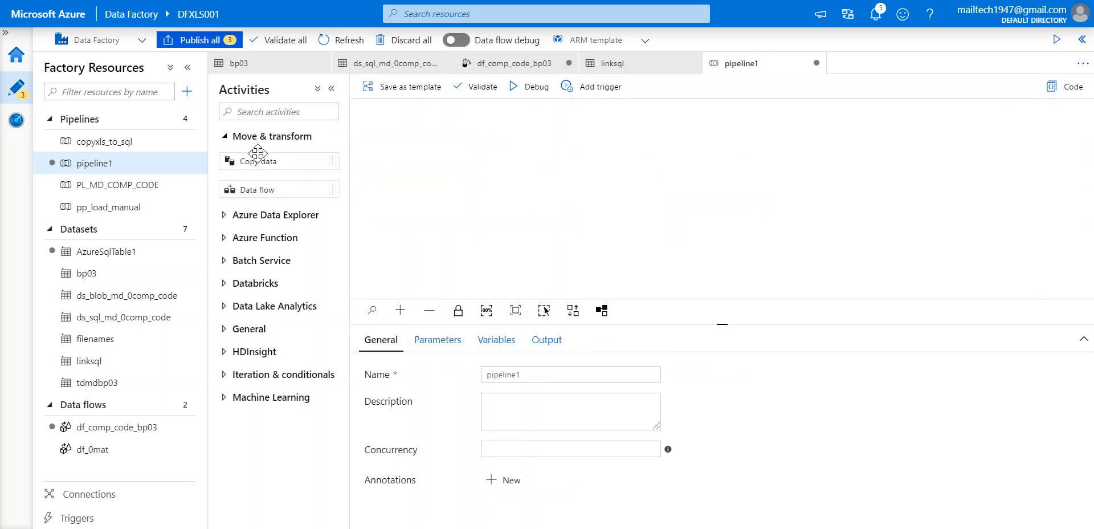
# Add a Data flow activity to pipeline1 that runs the existing df_comp_code_bp03 data flow.
pyautogui.moveTo(268, 189); pyautogui.dragTo(461, 184)
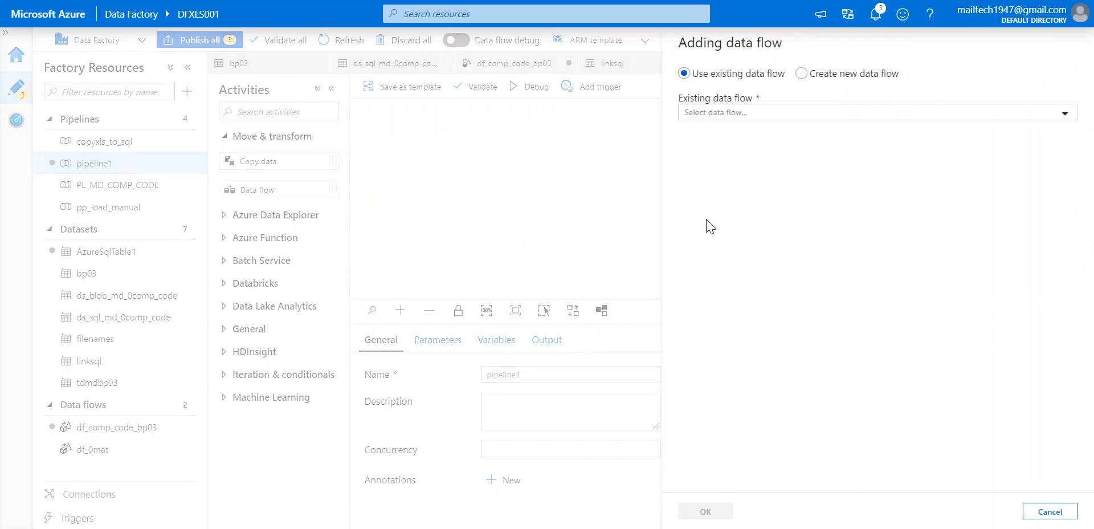
pyautogui.click(714, 117)
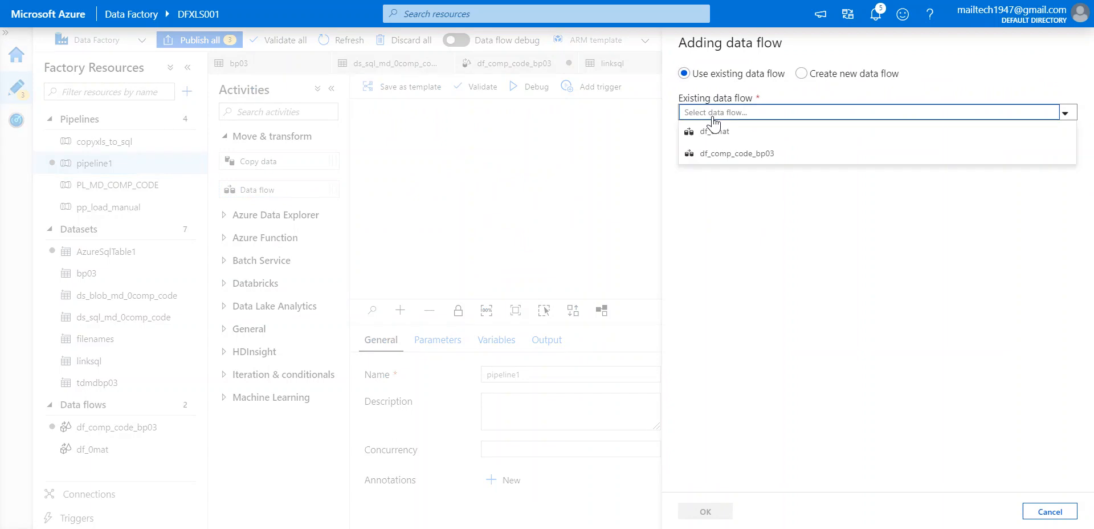
pyautogui.click(715, 159)
pyautogui.click(729, 513)
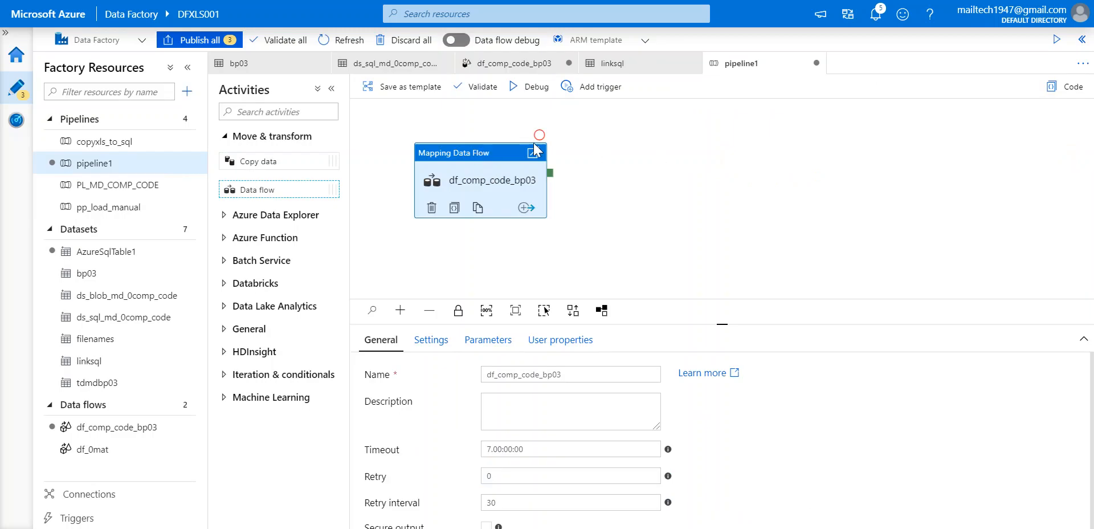
pyautogui.moveTo(464, 150); pyautogui.dragTo(624, 151)
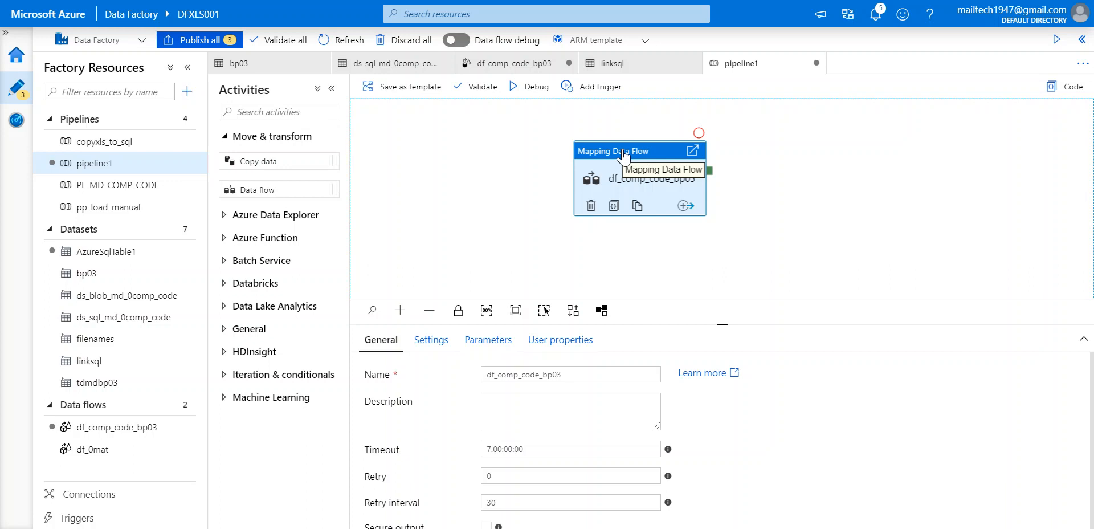
pyautogui.click(603, 90)
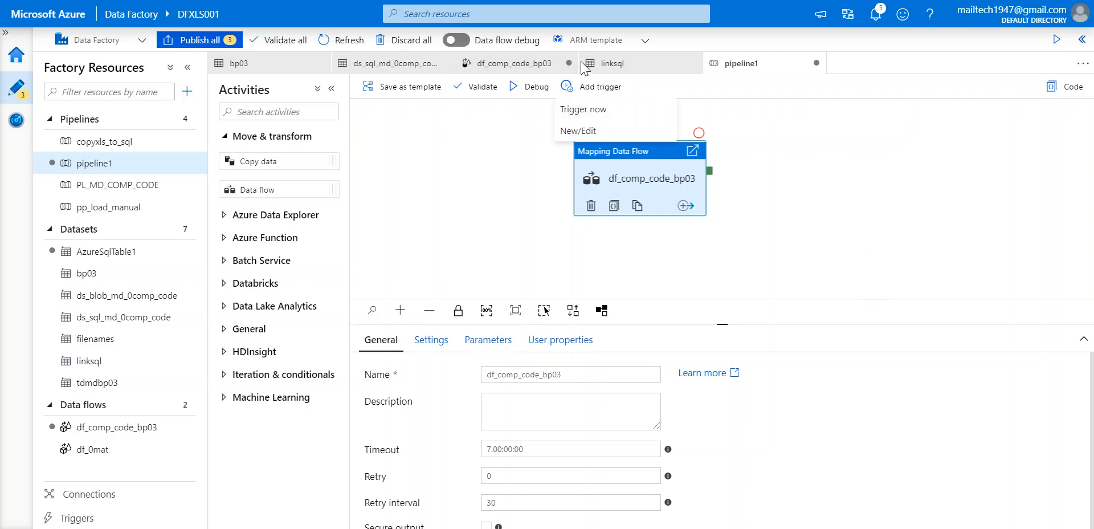
# Publish all three pending changes to the factory.
pyautogui.click(593, 110)
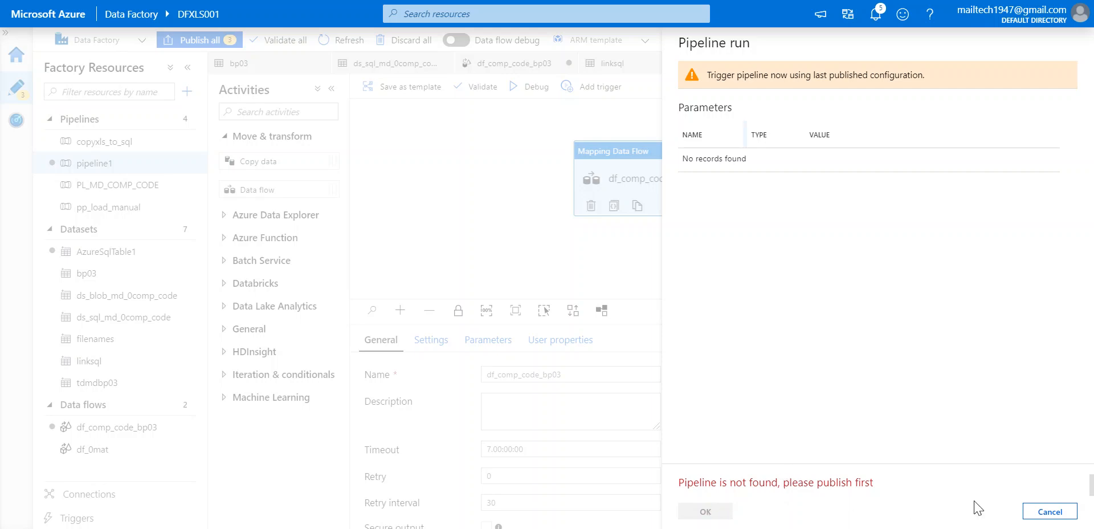
pyautogui.click(1062, 512)
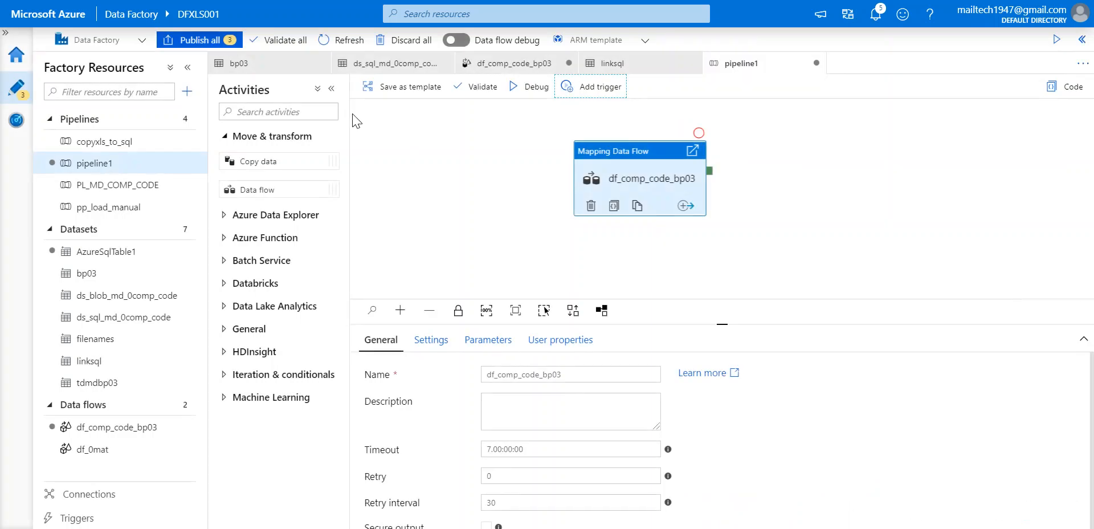
pyautogui.click(222, 40)
pyautogui.click(723, 510)
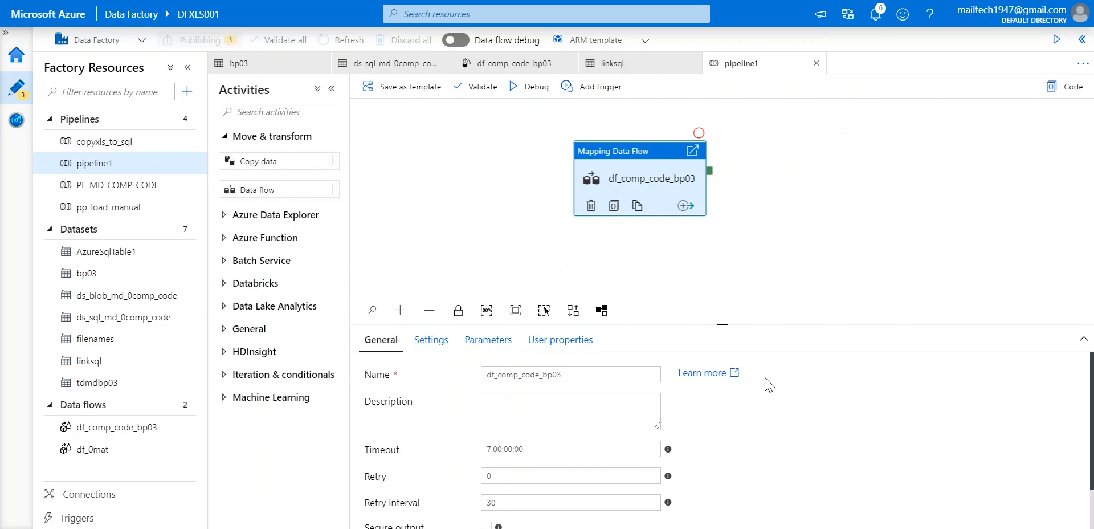
# Trigger pipeline1 now and confirm the run with OK in the Pipeline run panel.
pyautogui.click(596, 86)
pyautogui.click(604, 117)
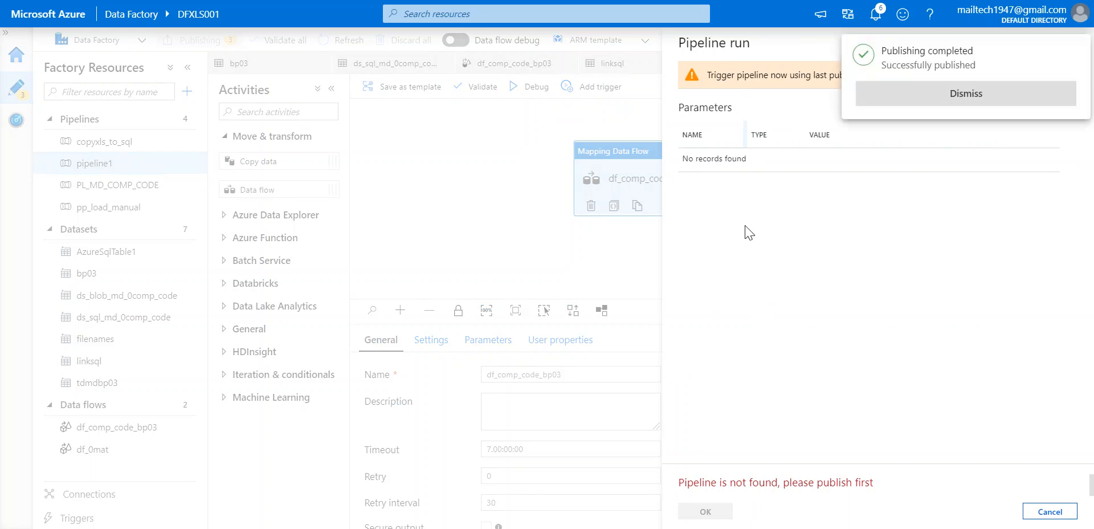
pyautogui.click(929, 93)
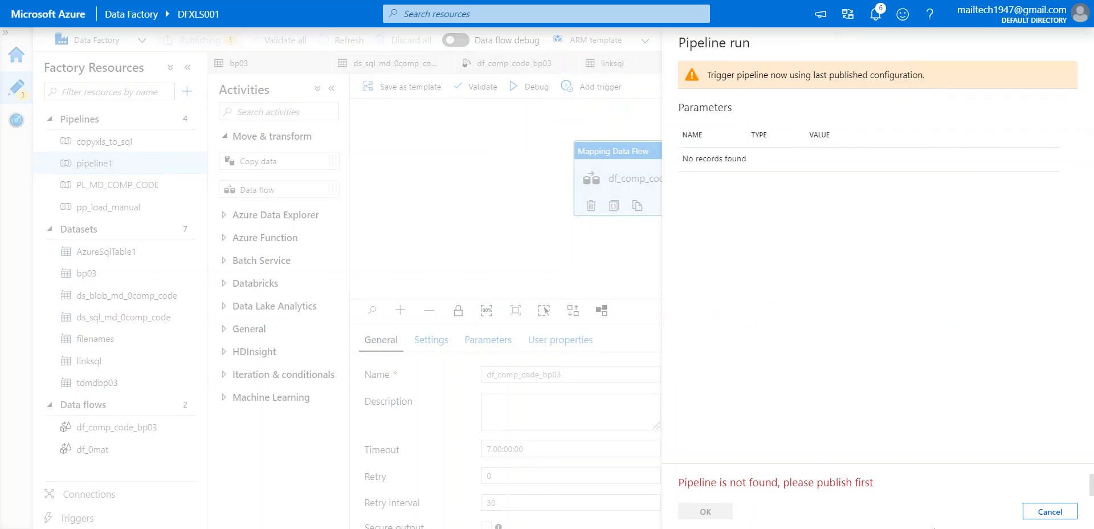
pyautogui.click(1050, 511)
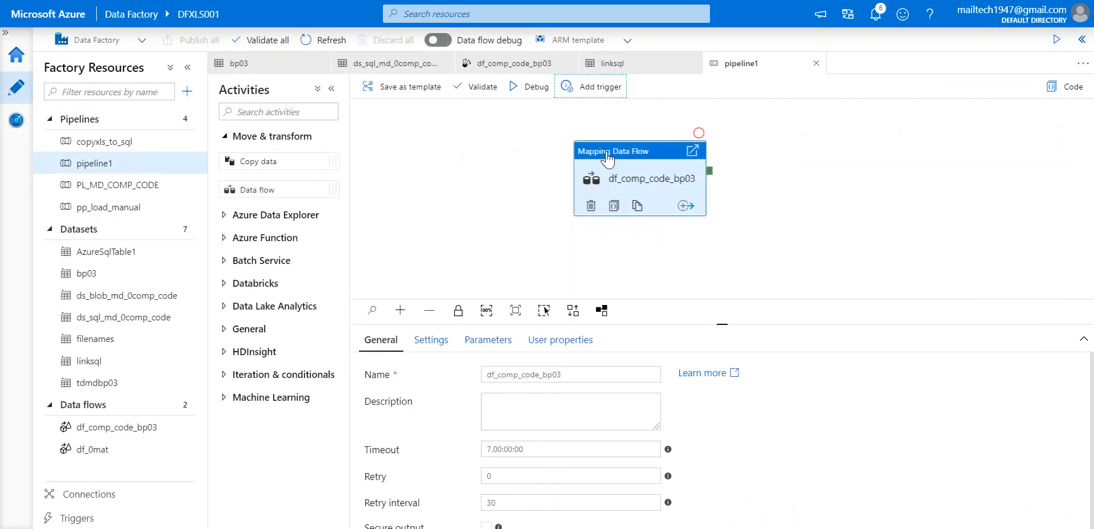
pyautogui.click(599, 91)
pyautogui.click(592, 110)
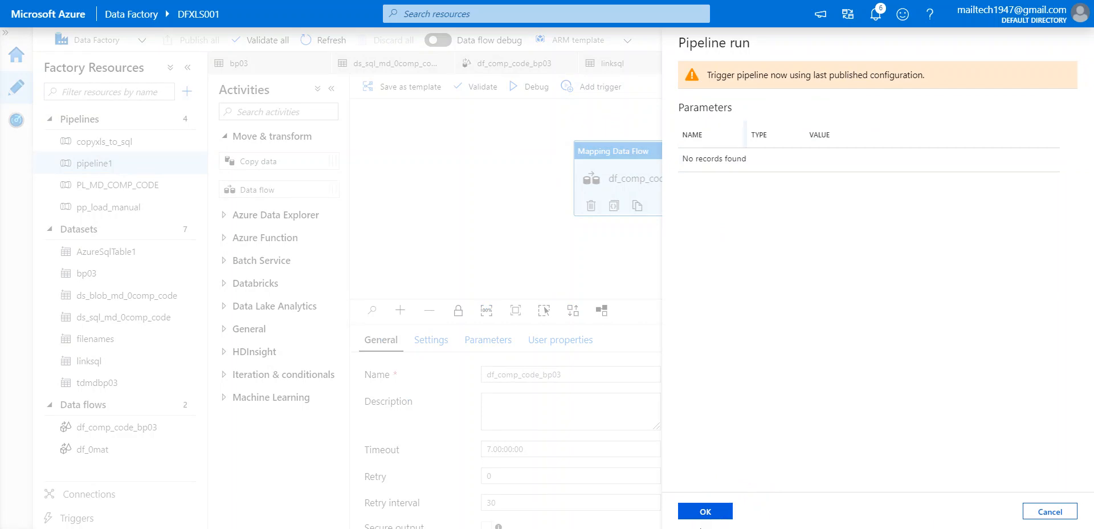
pyautogui.click(731, 506)
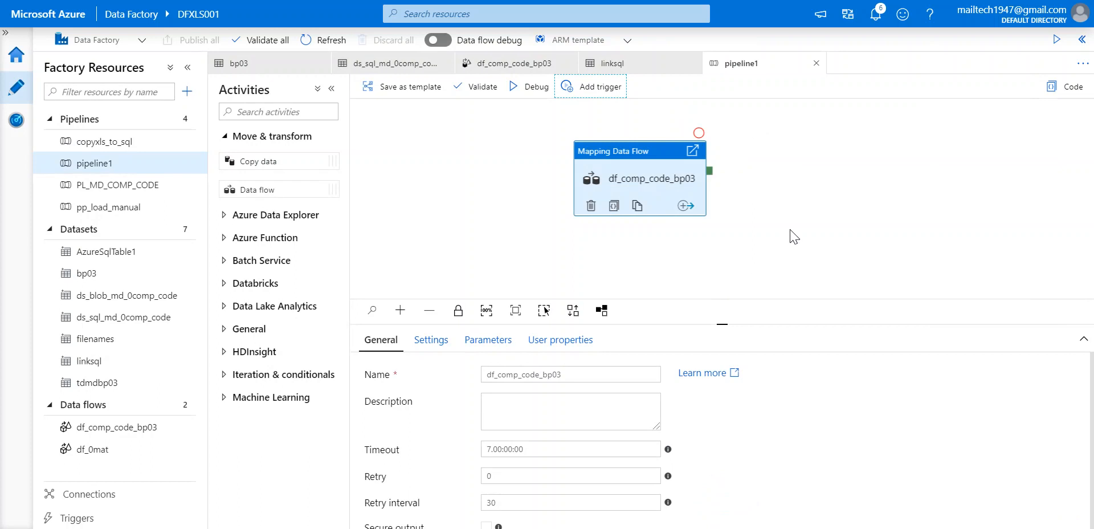
# Check the validation output and notifications for the pipeline1 run status.
pyautogui.click(1082, 40)
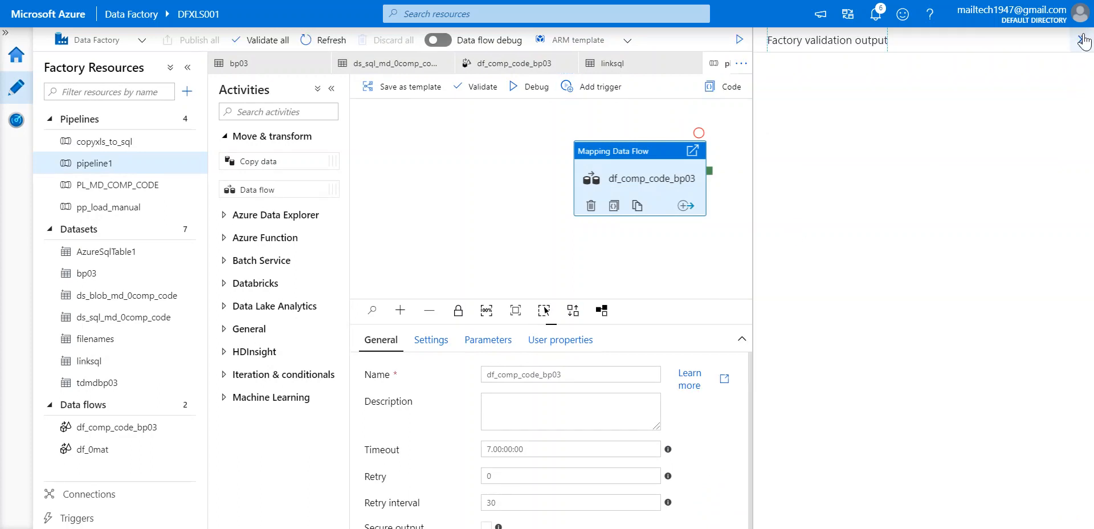
pyautogui.click(1083, 40)
pyautogui.click(875, 15)
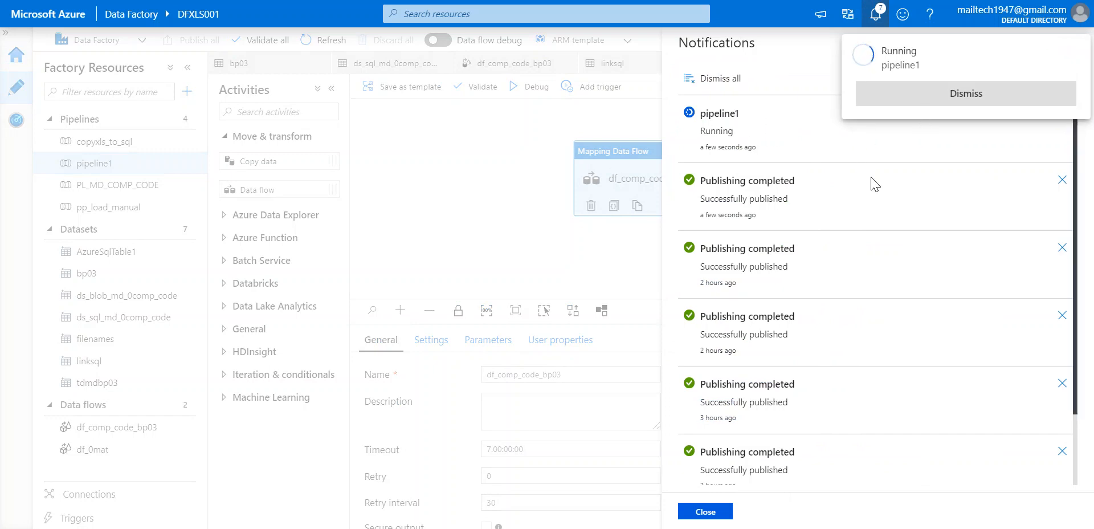
pyautogui.click(719, 512)
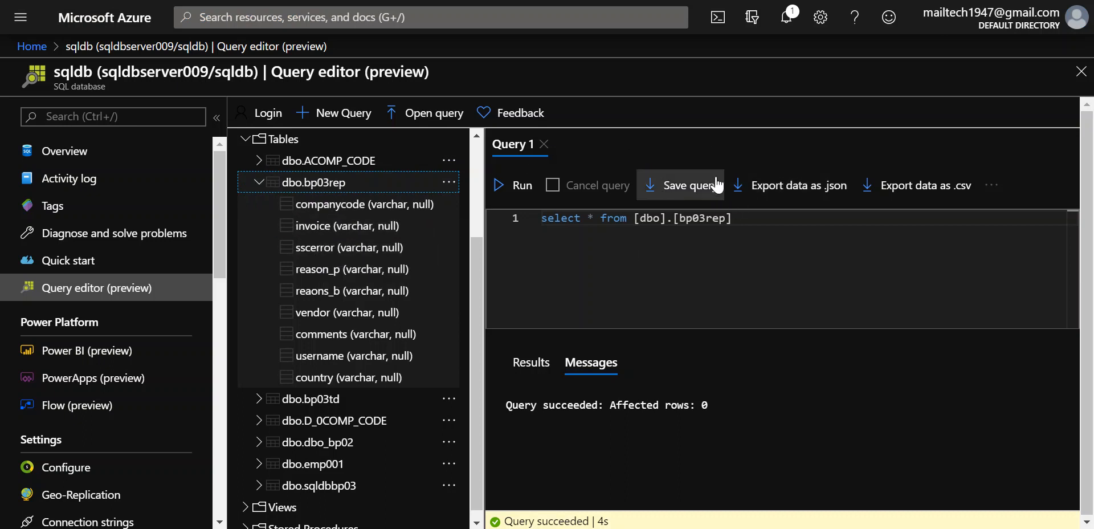
pyautogui.click(821, 18)
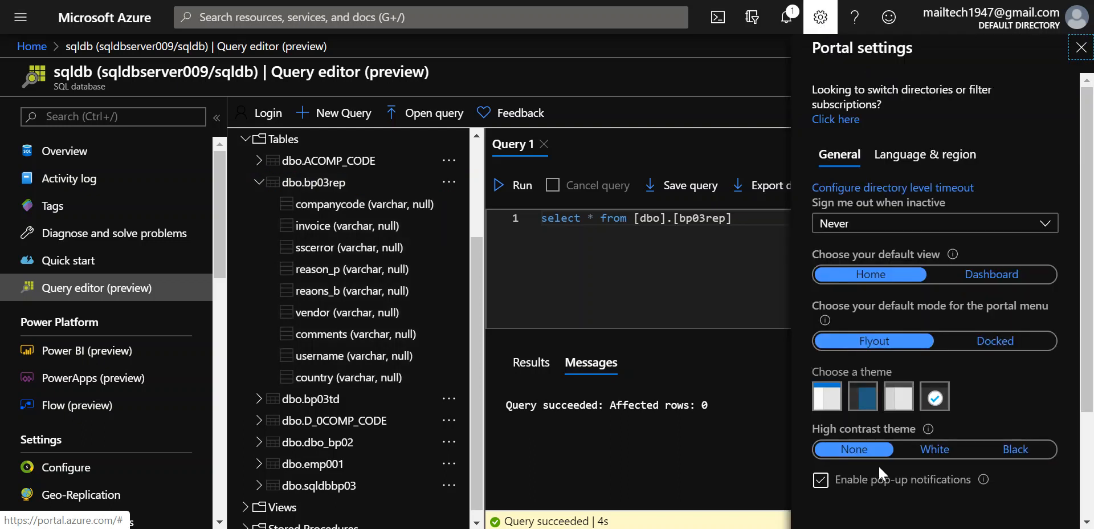
pyautogui.click(827, 403)
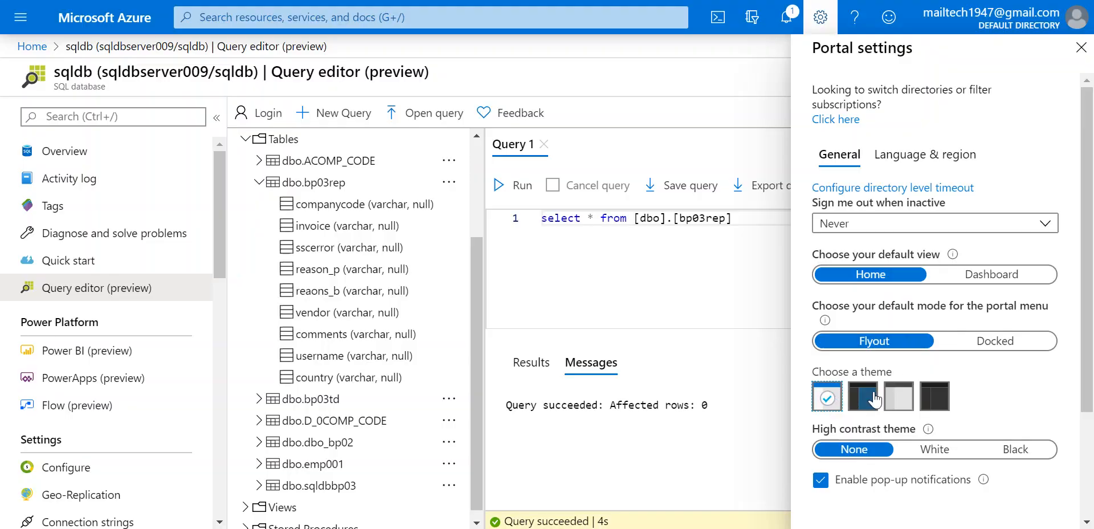
pyautogui.click(935, 402)
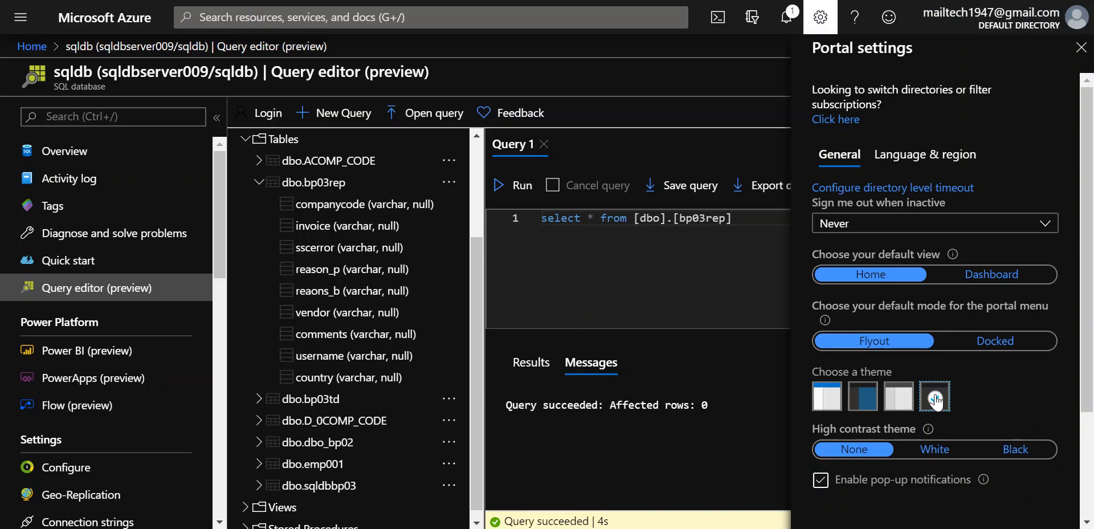
pyautogui.click(818, 23)
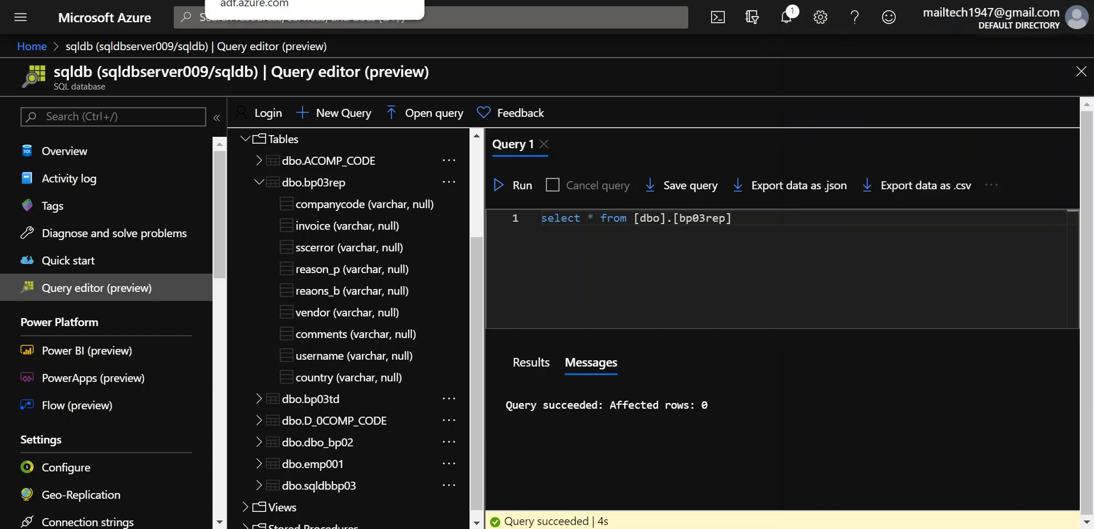
pyautogui.click(273, 0)
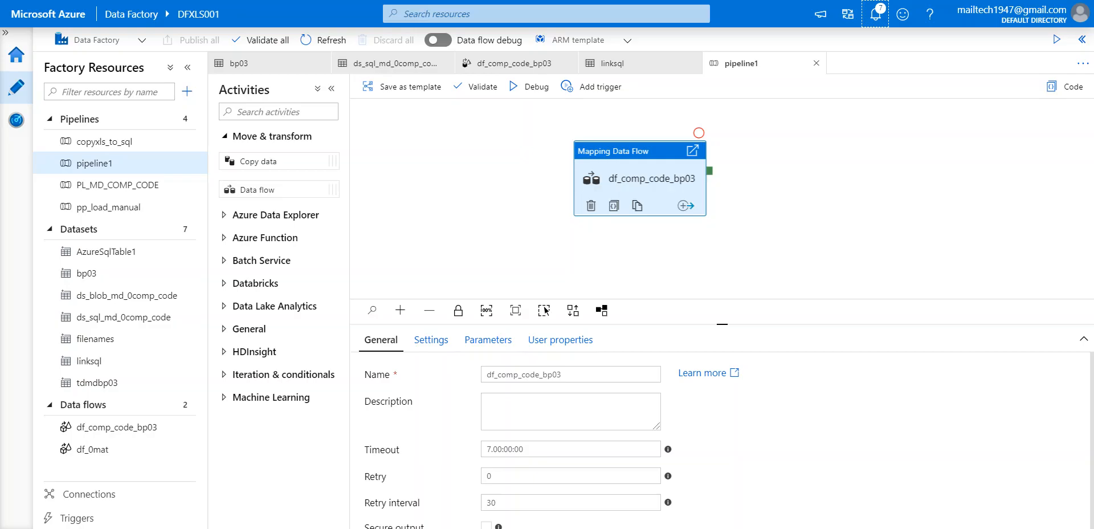
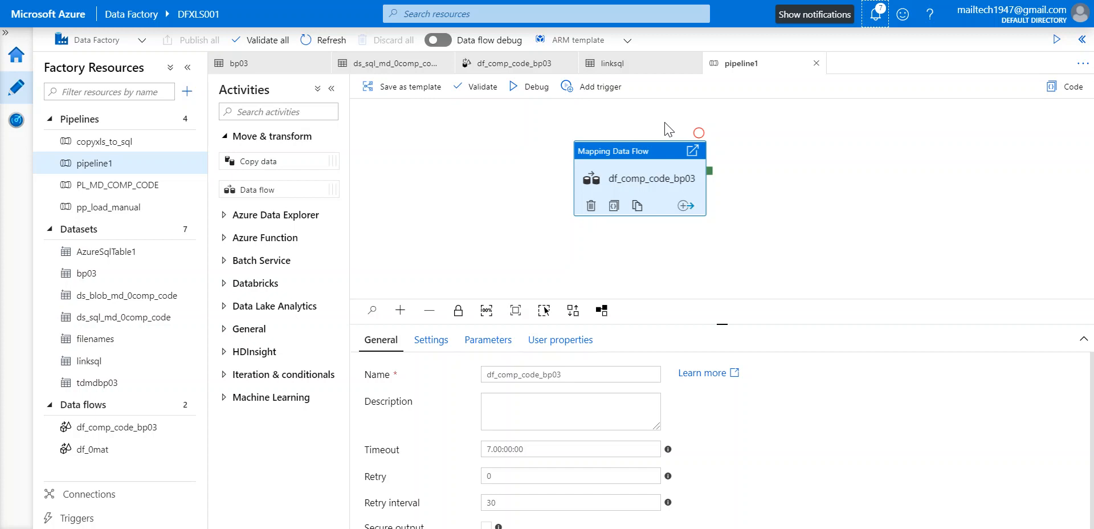
# Validate all factory resources, confirm there are no errors, and return to the df_comp_code_bp03 data flow.
pyautogui.click(1082, 39)
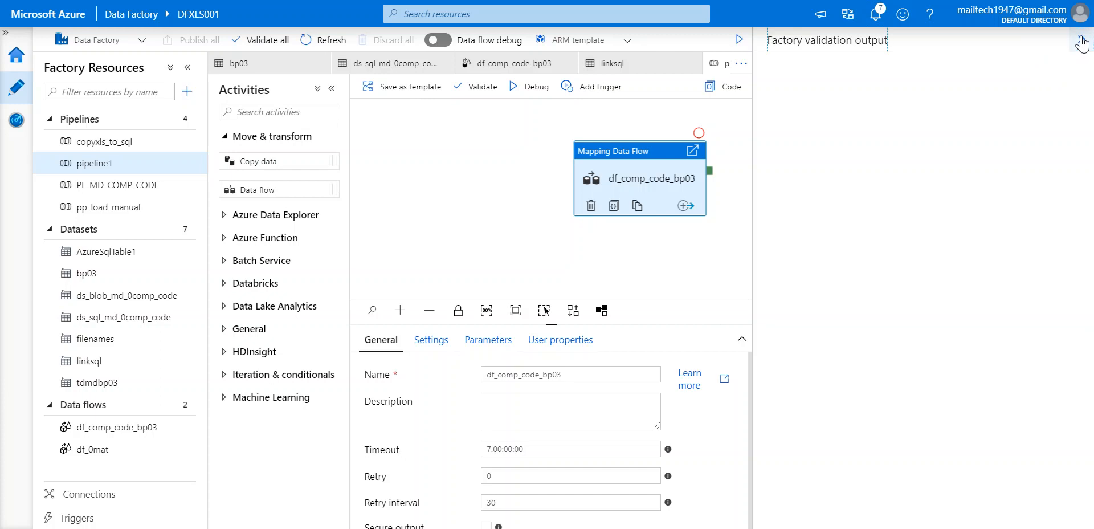
pyautogui.click(685, 250)
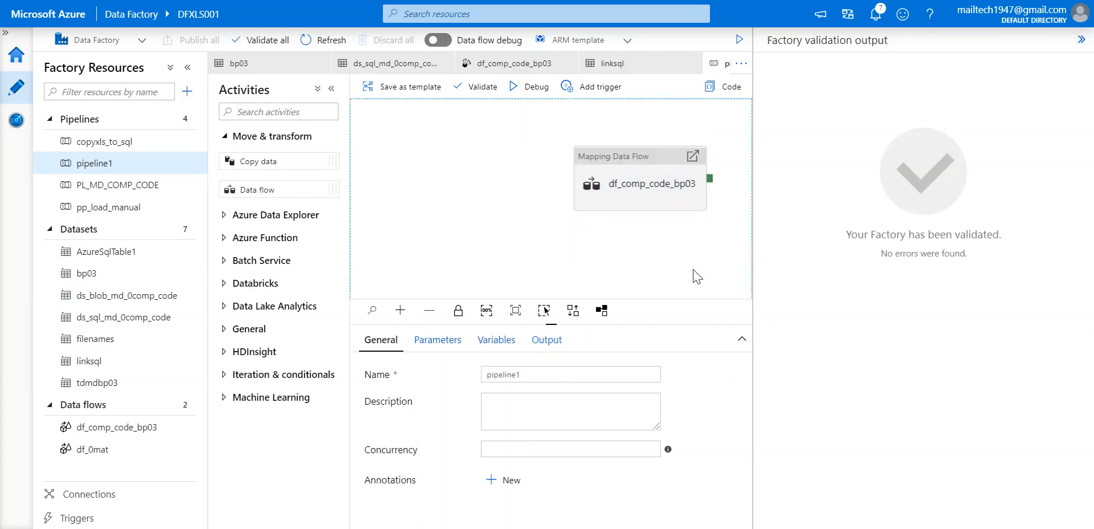
pyautogui.click(1082, 40)
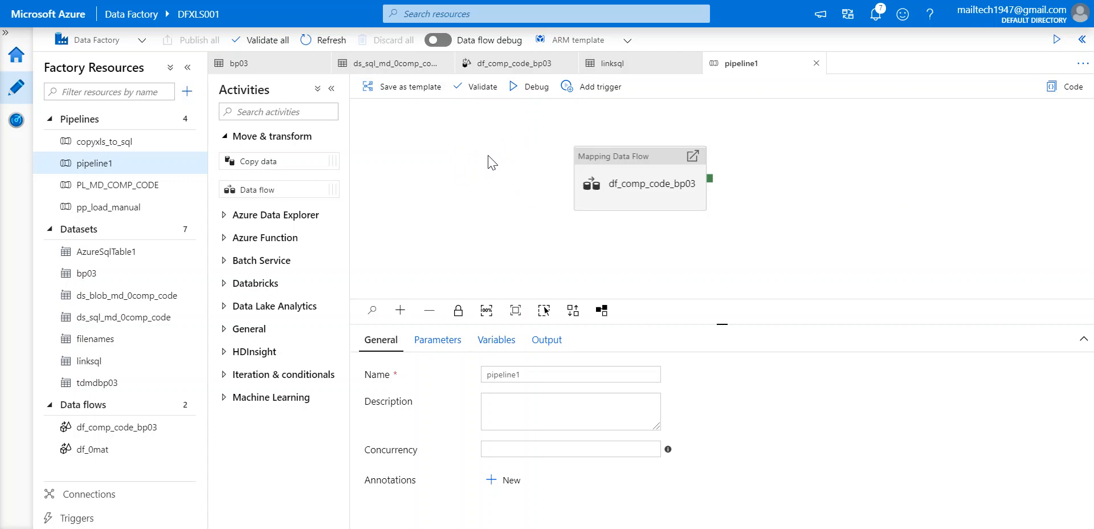
pyautogui.click(509, 63)
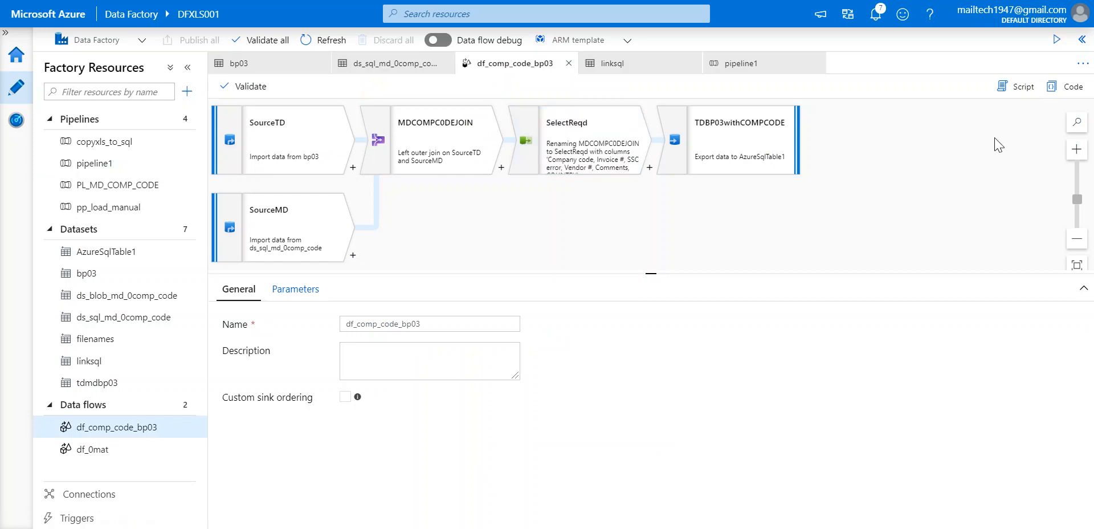
pyautogui.click(1058, 91)
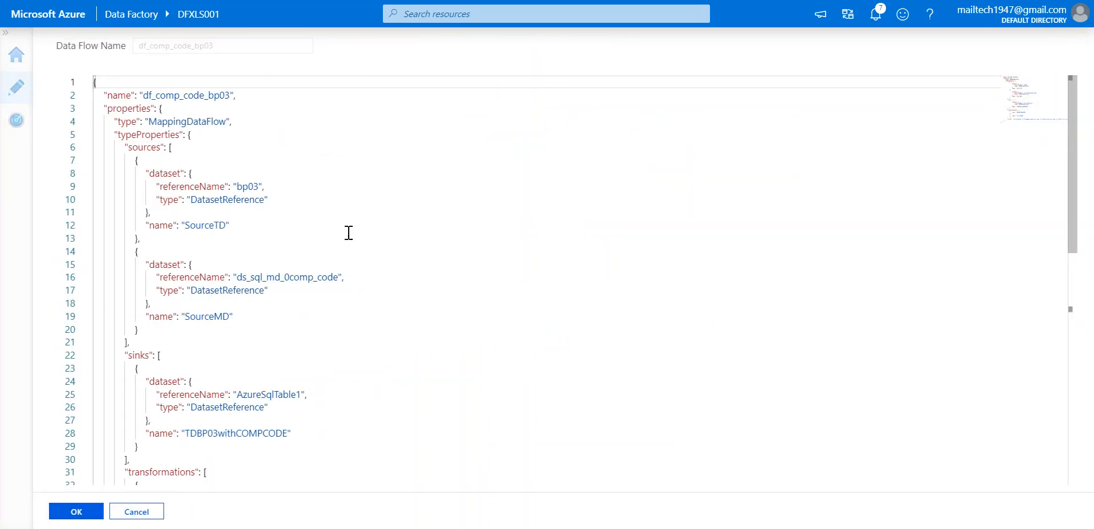
pyautogui.scroll(-10, 349, 232)
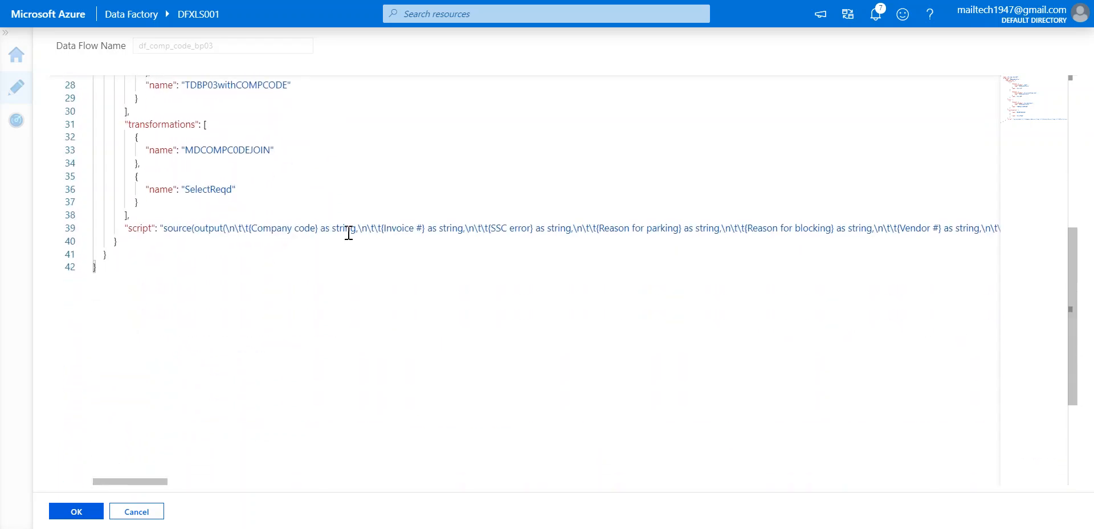
pyautogui.scroll(10, 349, 233)
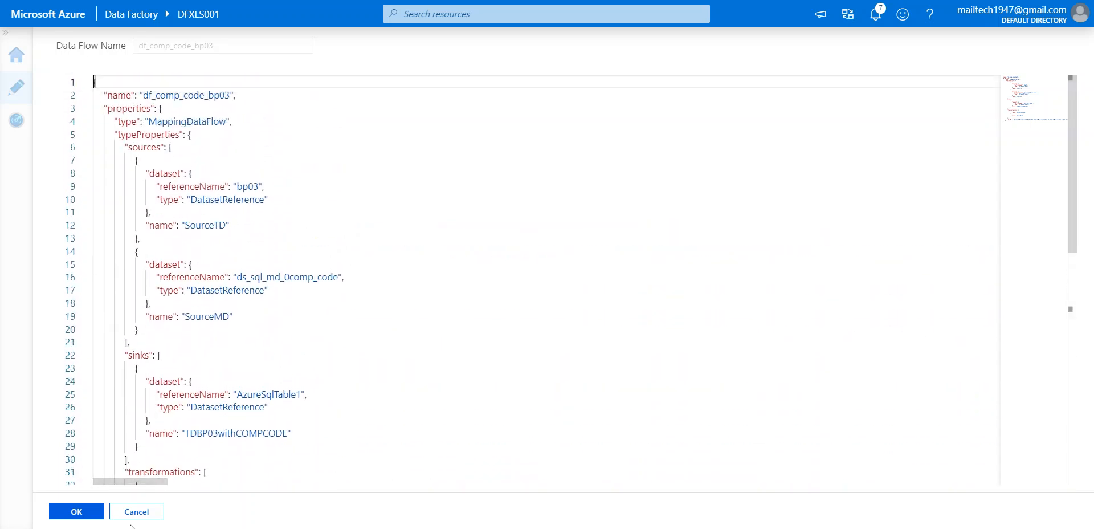
pyautogui.click(153, 514)
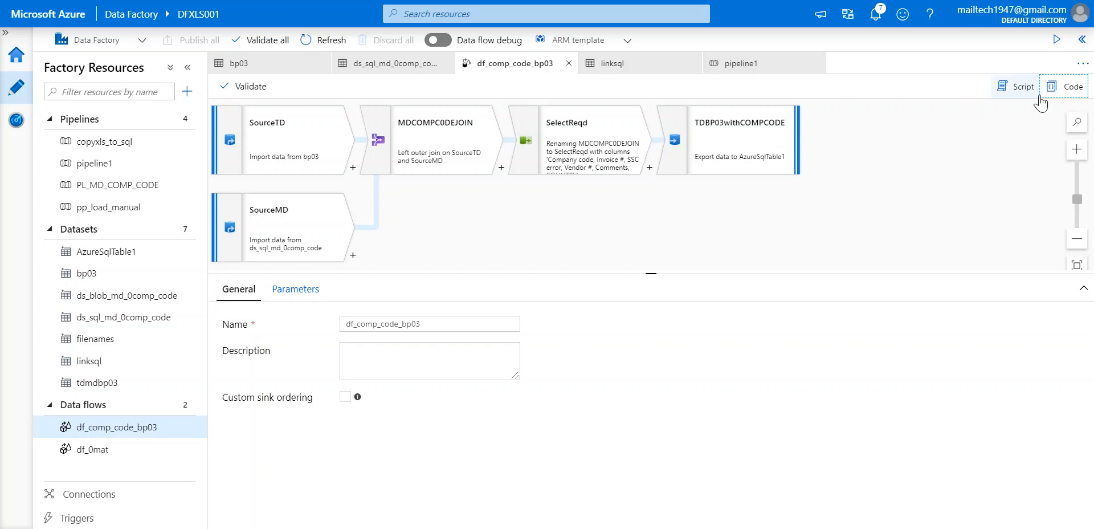
pyautogui.click(1067, 86)
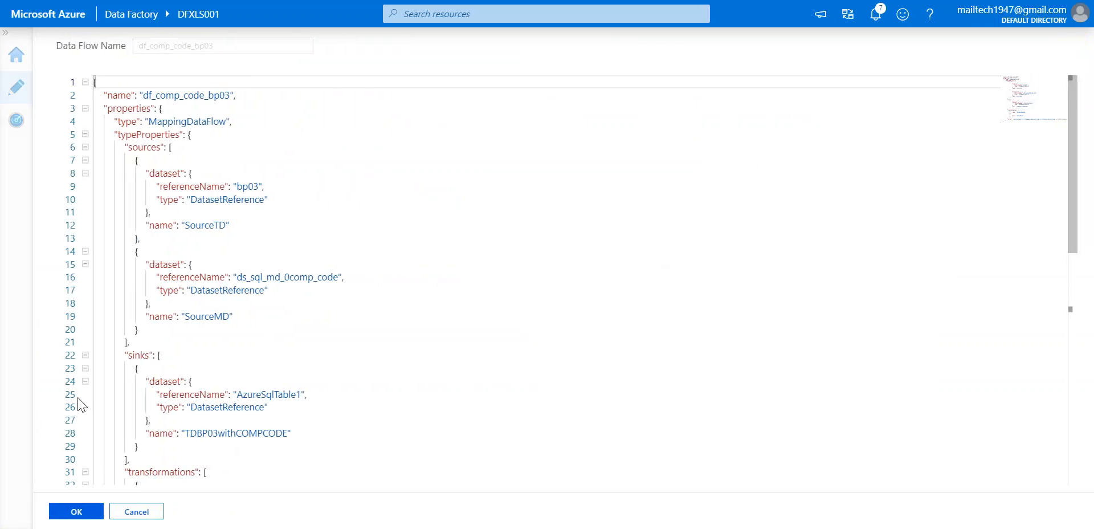
pyautogui.click(130, 511)
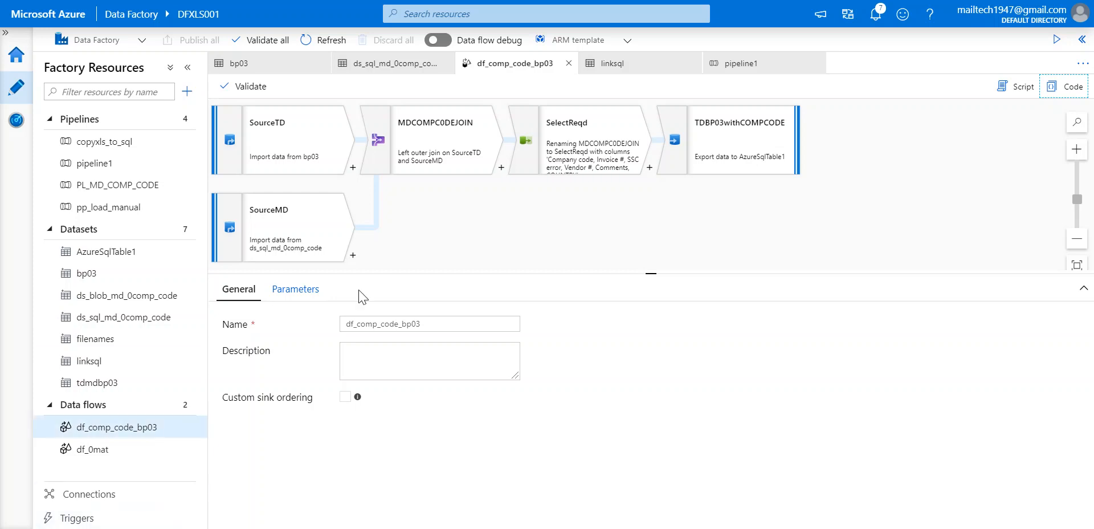
# Confirm pipeline1 shows Running in notifications, then view df_comp_code_bp03's empty Parameters list.
pyautogui.click(875, 17)
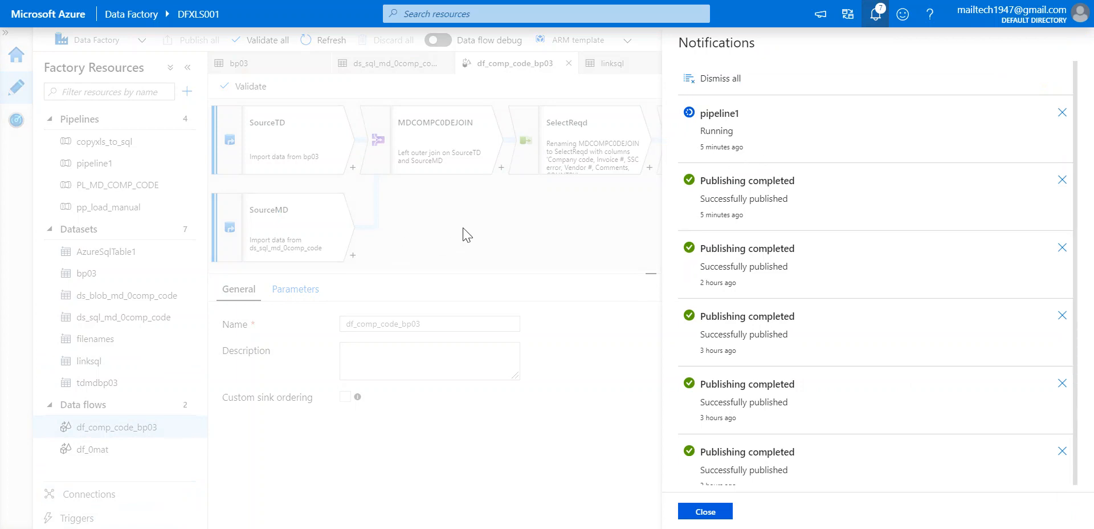
pyautogui.click(702, 513)
pyautogui.click(551, 236)
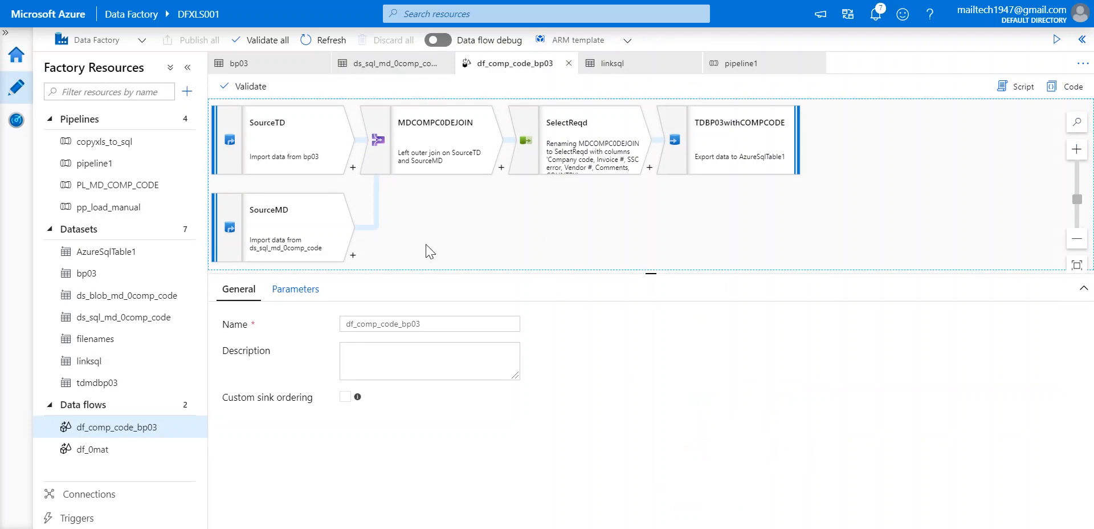
pyautogui.click(282, 291)
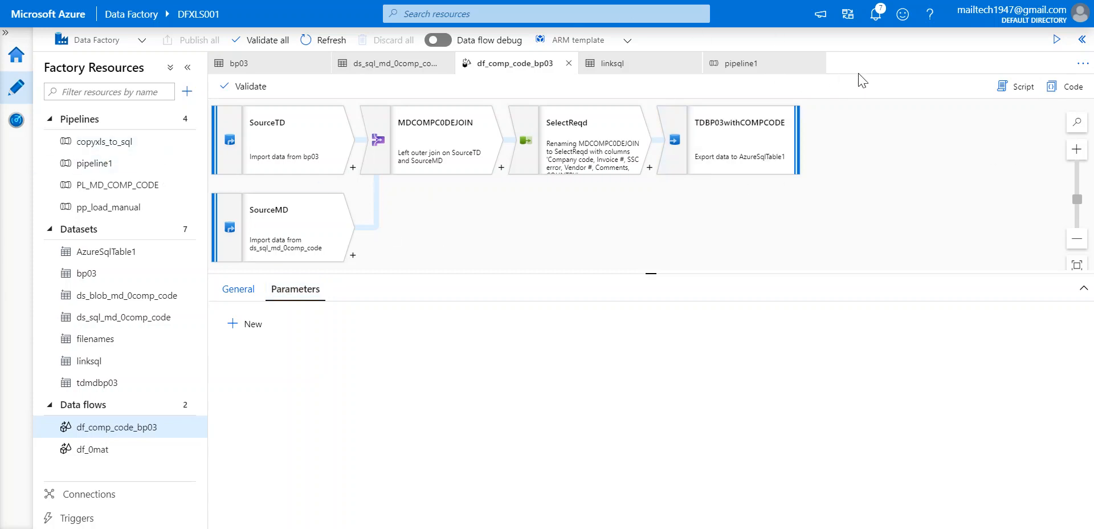
# In Monitor, set the pipeline runs time range to 15–22 March 2020.
pyautogui.click(16, 121)
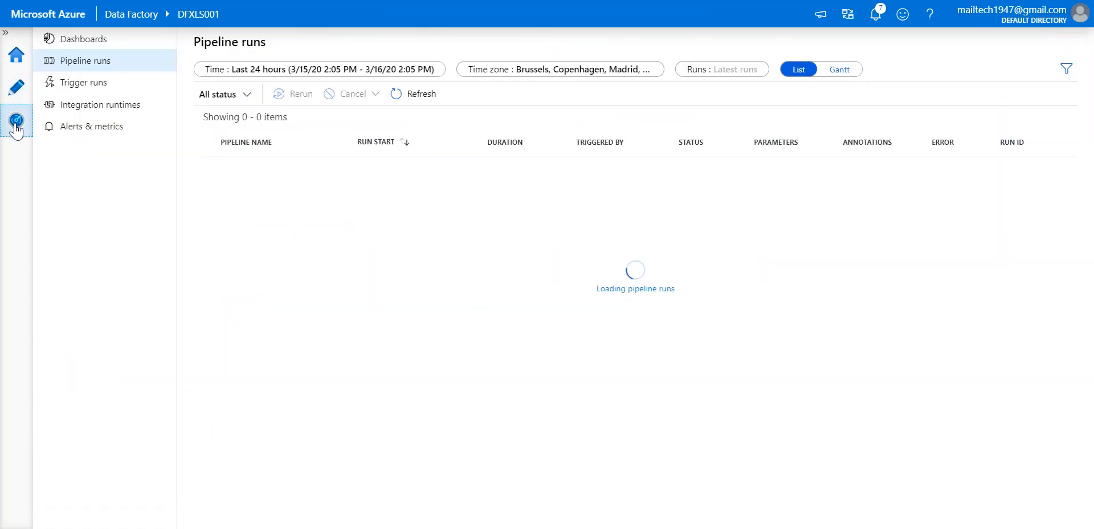
pyautogui.click(320, 72)
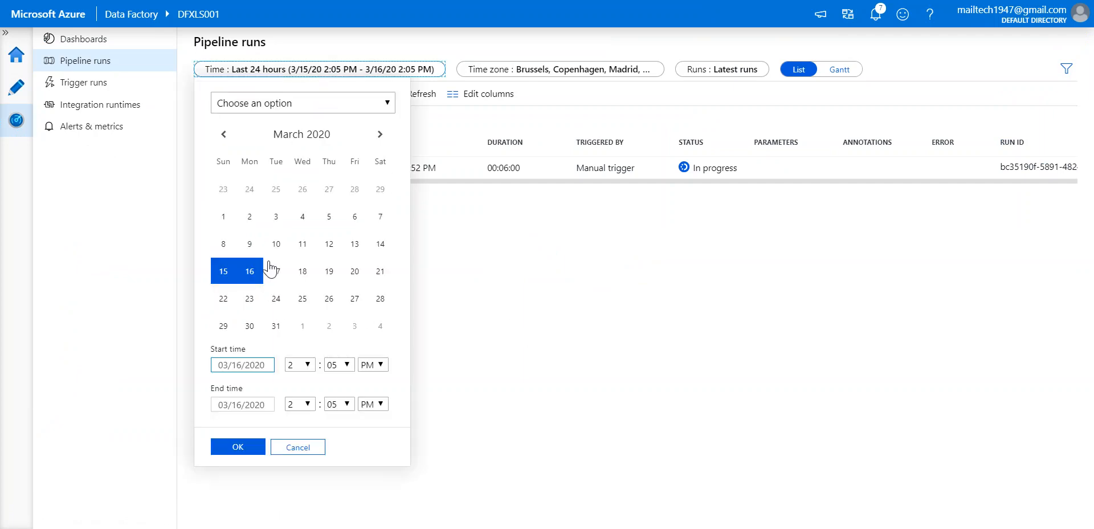
pyautogui.click(223, 274)
pyautogui.click(227, 279)
pyautogui.click(224, 298)
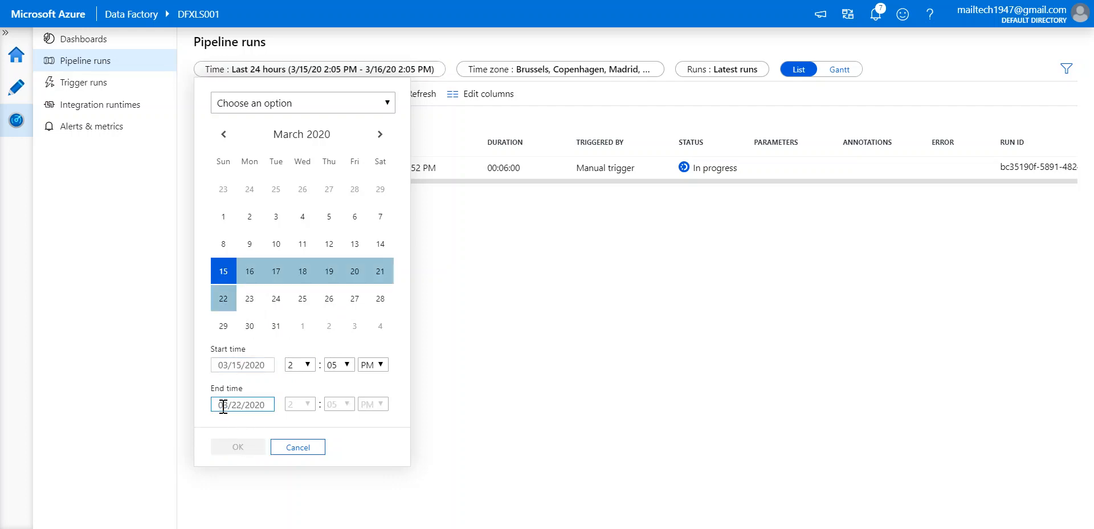
pyautogui.click(249, 324)
pyautogui.click(226, 273)
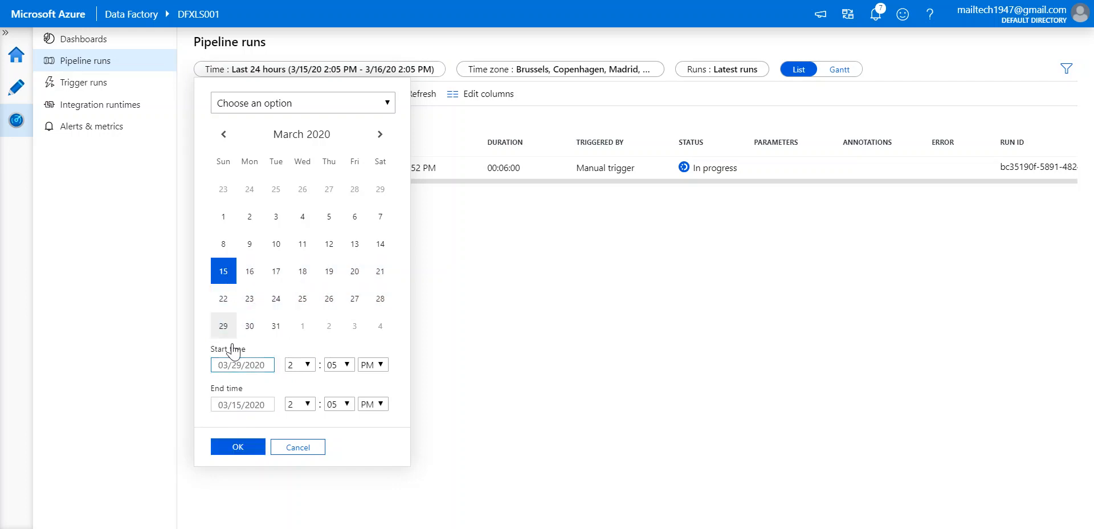
pyautogui.click(253, 406)
pyautogui.click(224, 298)
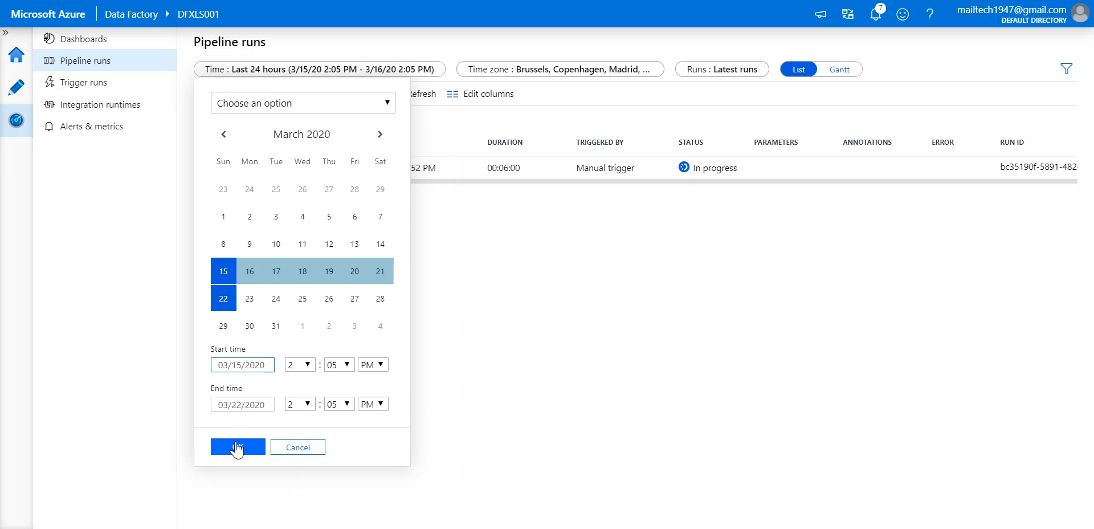
pyautogui.click(238, 447)
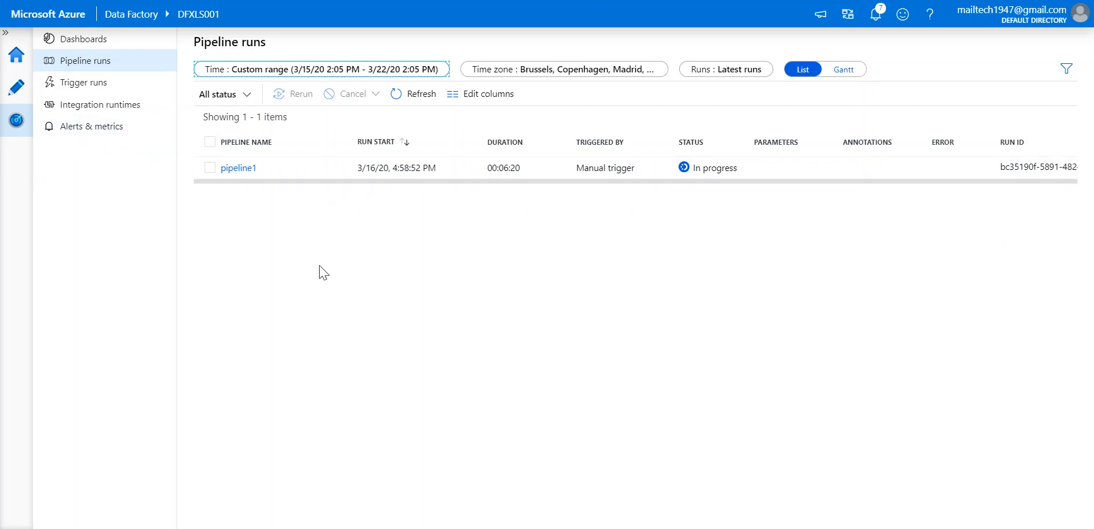
pyautogui.click(406, 74)
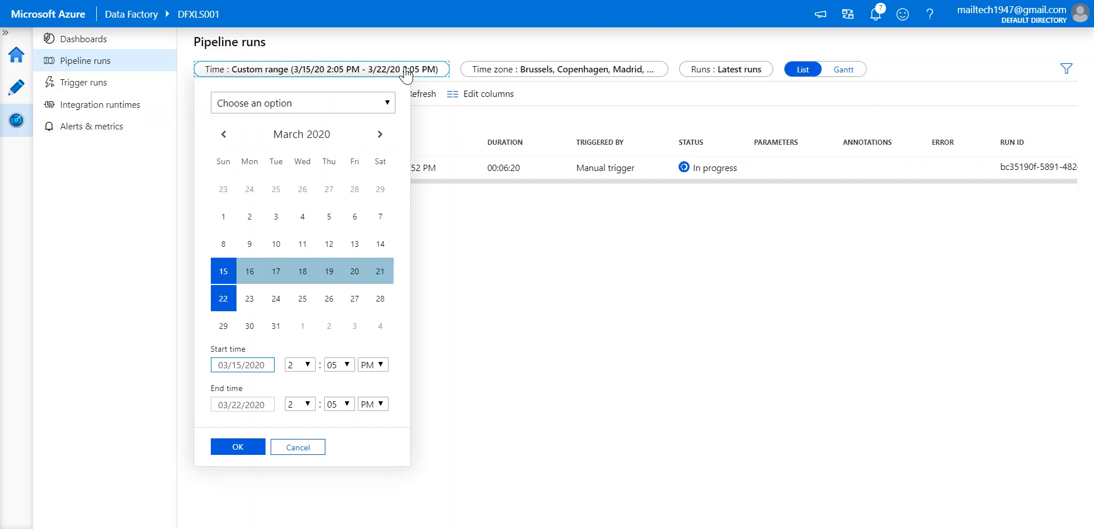
pyautogui.click(608, 429)
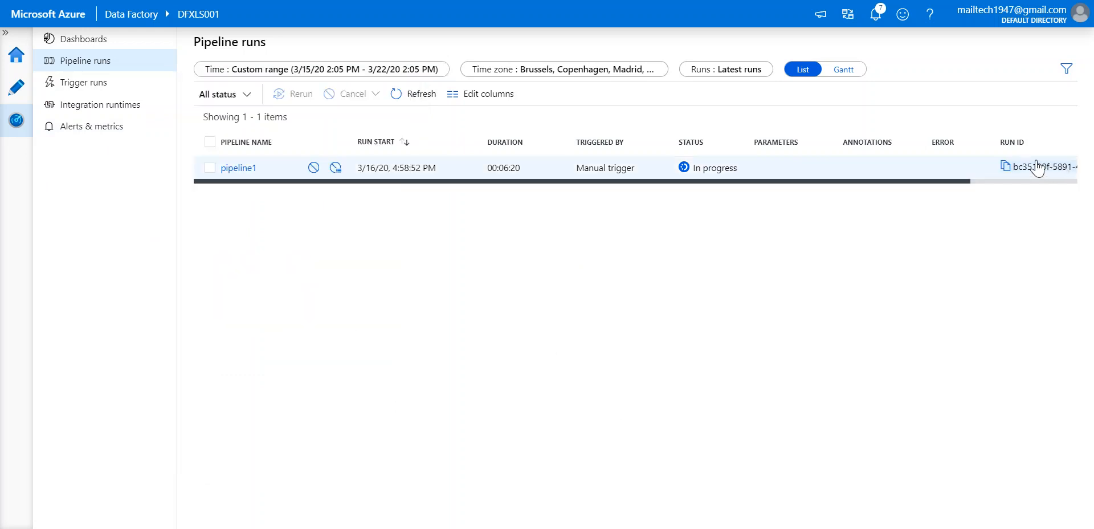
# Filter the pipeline runs by name to PL_MD_COMP_CODE and pp_load_manual.
pyautogui.click(1066, 69)
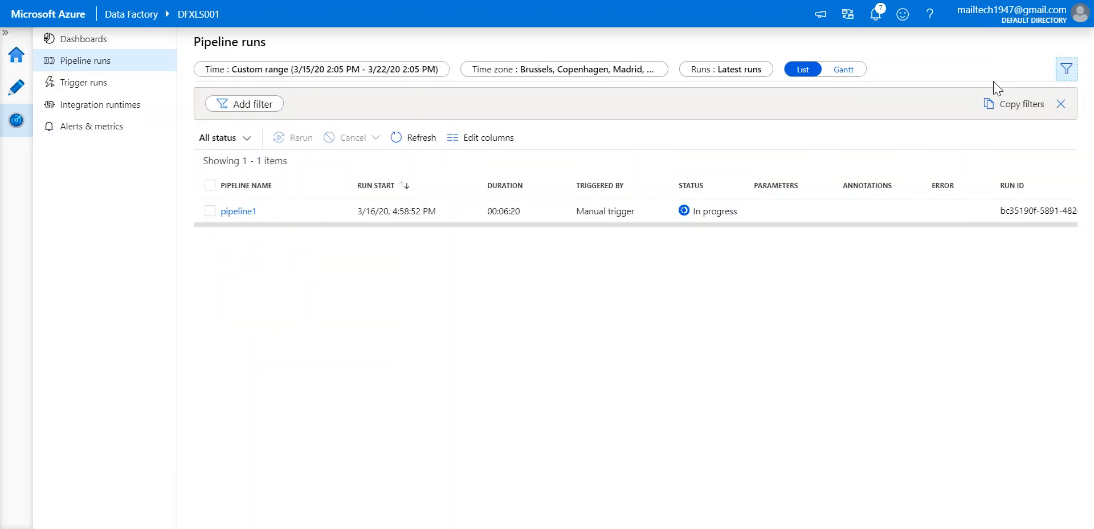
pyautogui.click(246, 103)
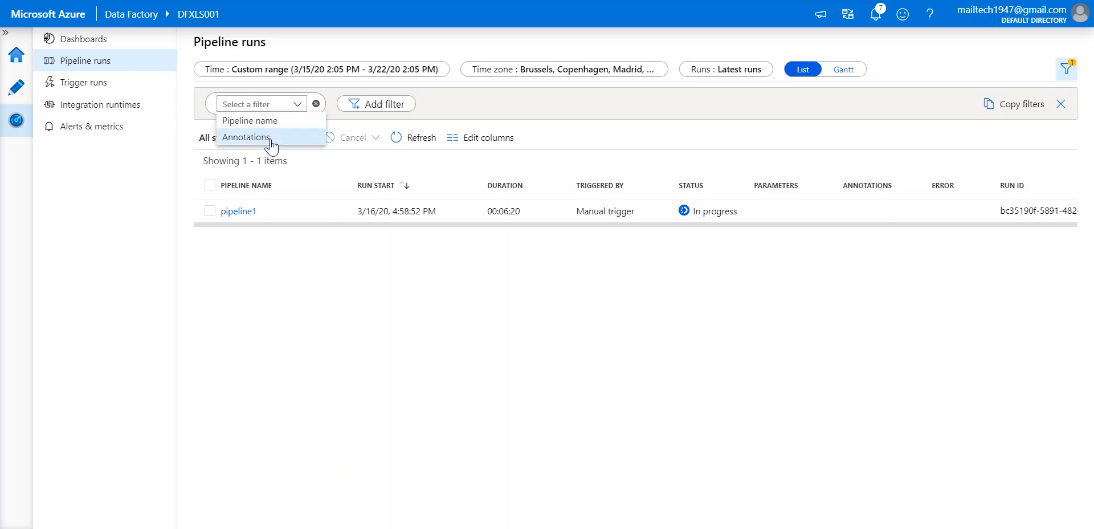
pyautogui.click(285, 121)
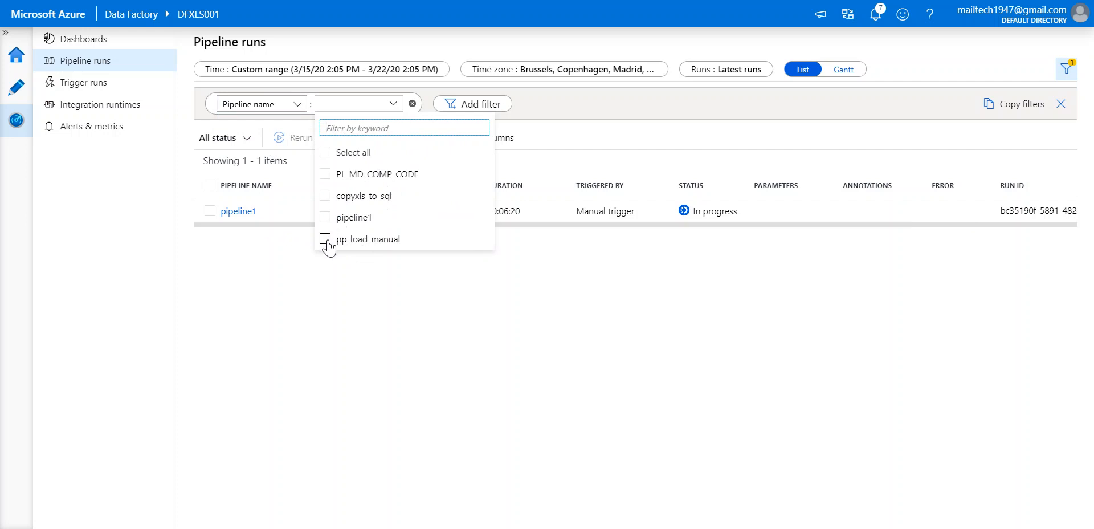
pyautogui.click(326, 174)
pyautogui.click(326, 240)
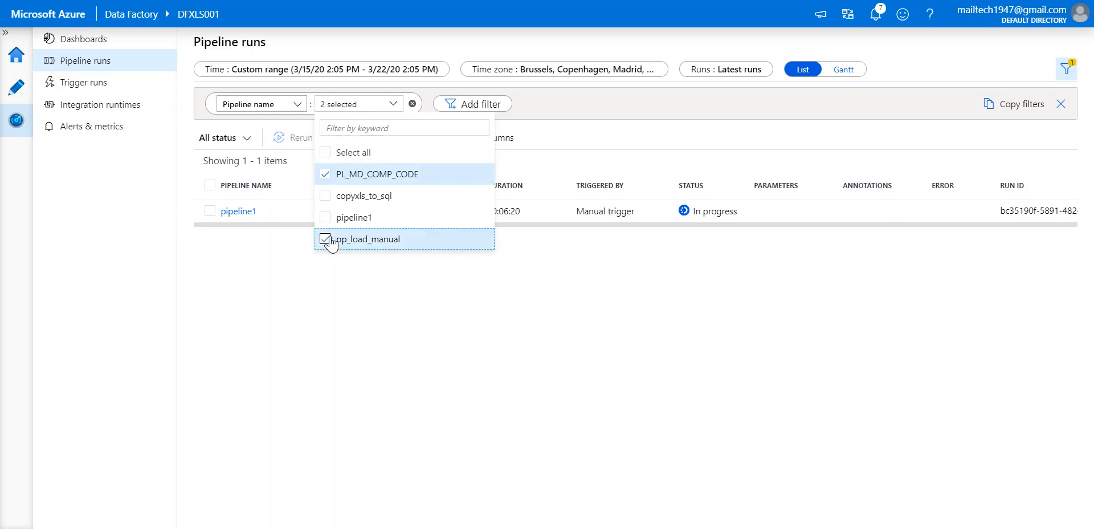
pyautogui.click(491, 302)
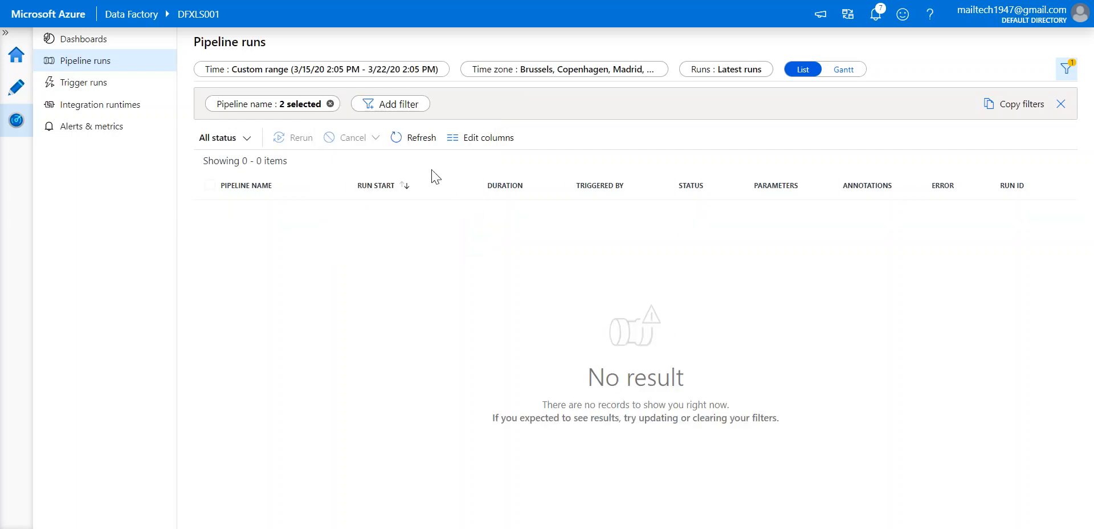
pyautogui.click(302, 104)
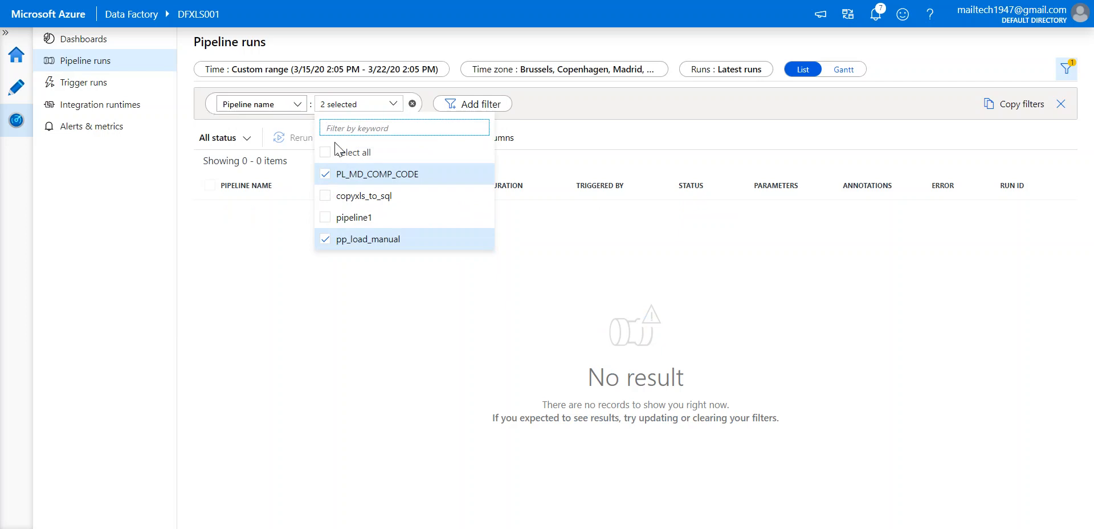
pyautogui.click(266, 231)
# Set the runs date range to 1–31 March 2020.
pyautogui.click(302, 82)
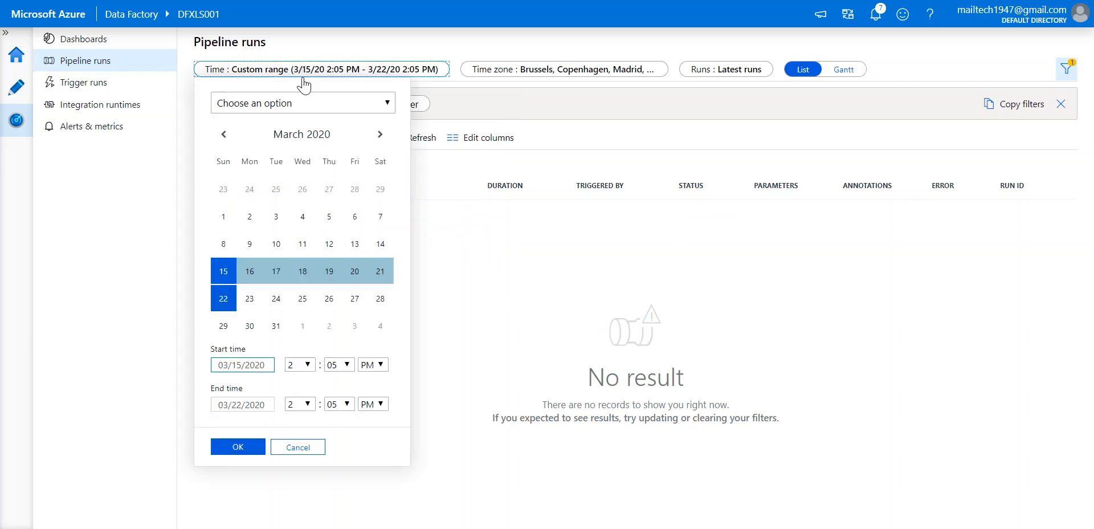
pyautogui.click(227, 220)
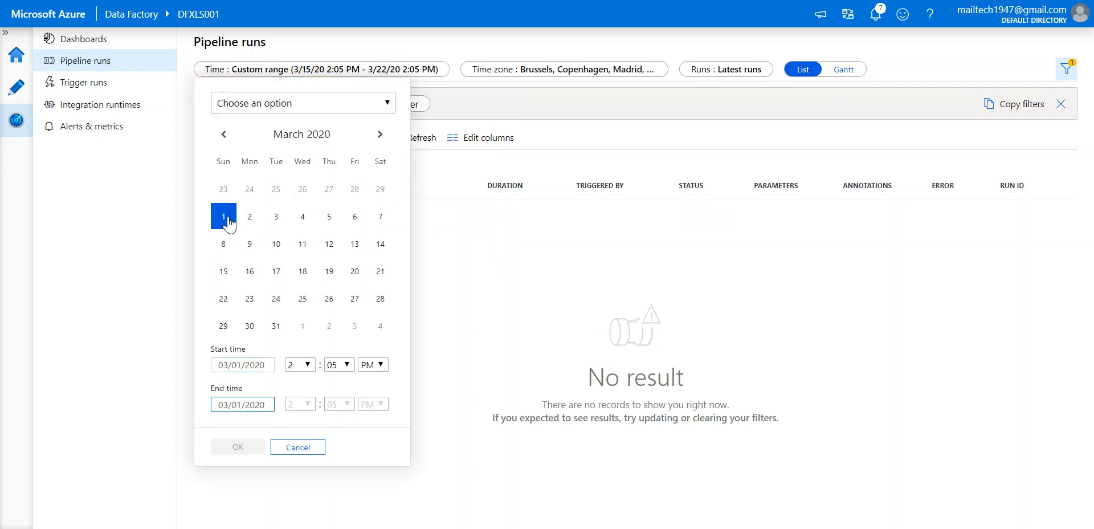
pyautogui.click(276, 325)
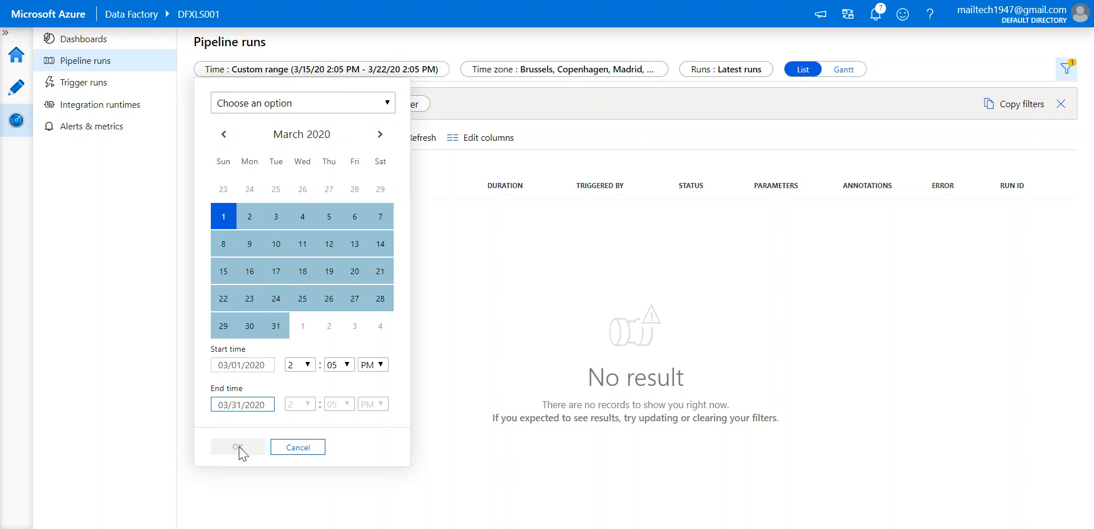
pyautogui.click(278, 333)
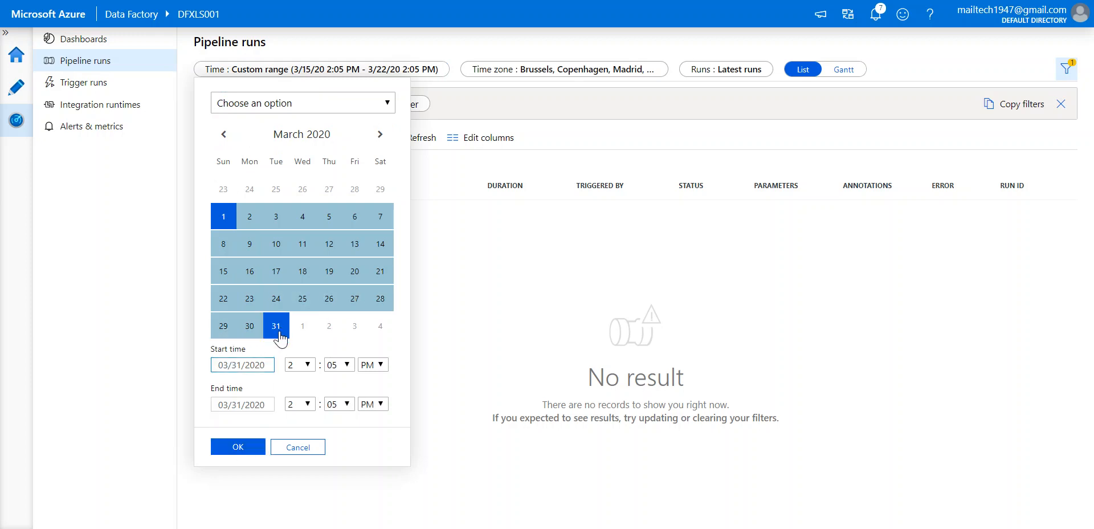
pyautogui.click(237, 446)
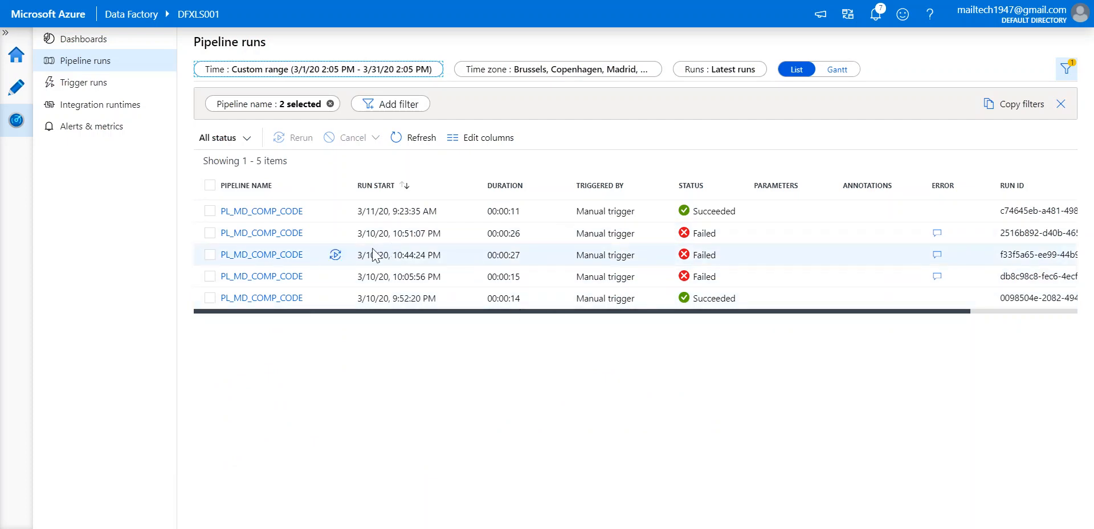
# Read the failed run's SqlOperationFailed error about null COMPANY CODE values, then clear the run filters.
pyautogui.click(937, 232)
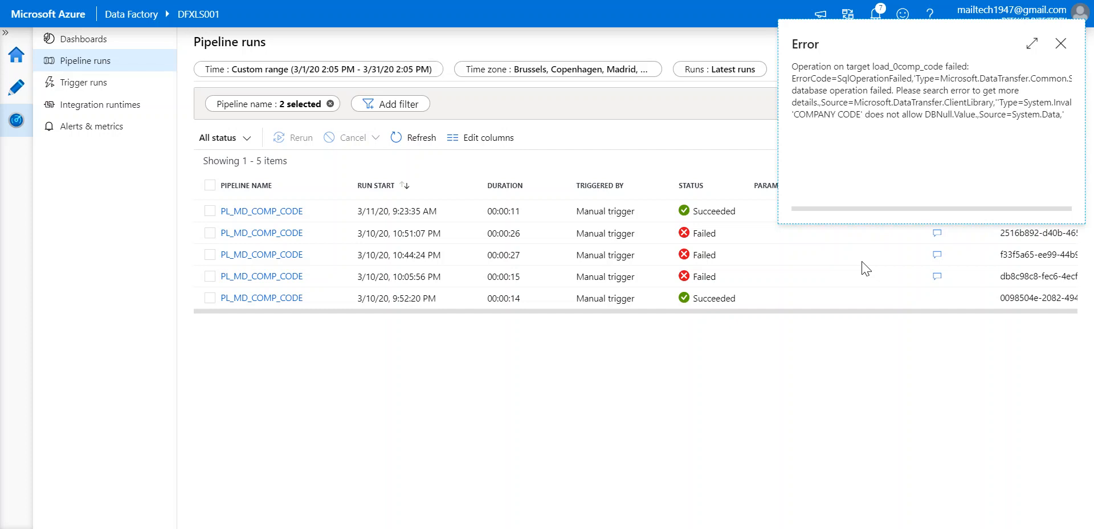
pyautogui.click(1061, 44)
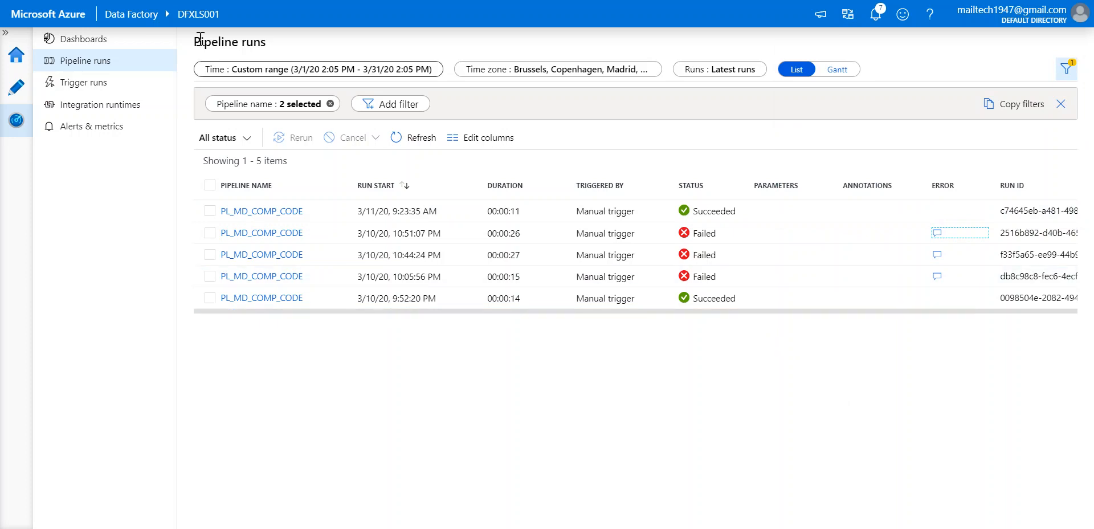
pyautogui.click(1061, 104)
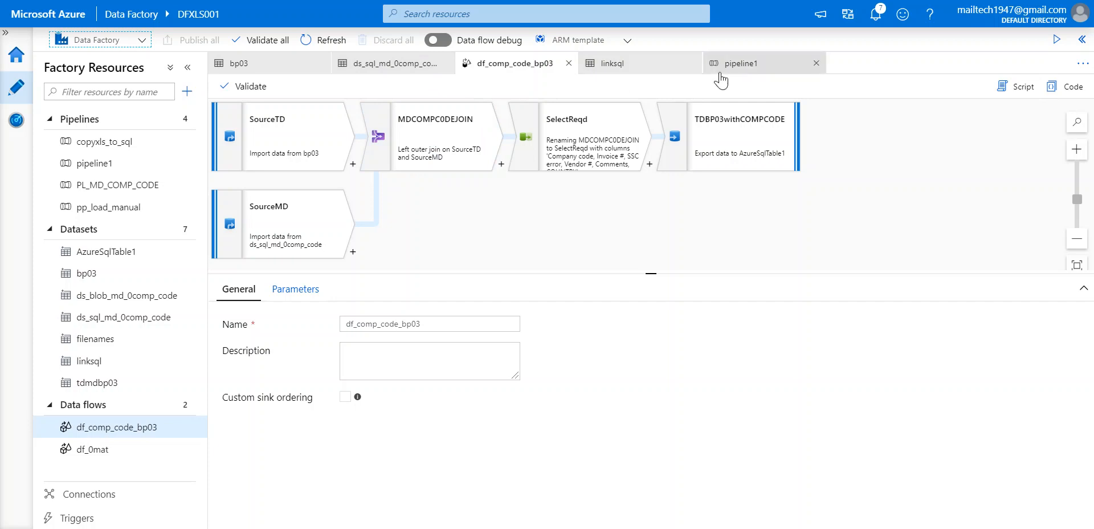
# Switch to pipeline1 and browse the General activities category.
pyautogui.click(743, 63)
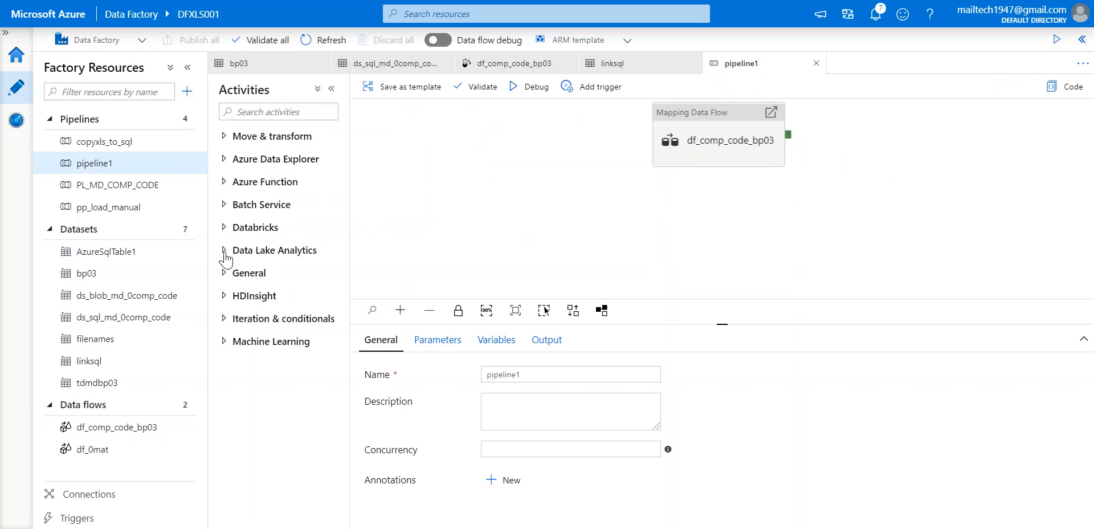
pyautogui.click(226, 273)
pyautogui.scroll(-2, 248, 390)
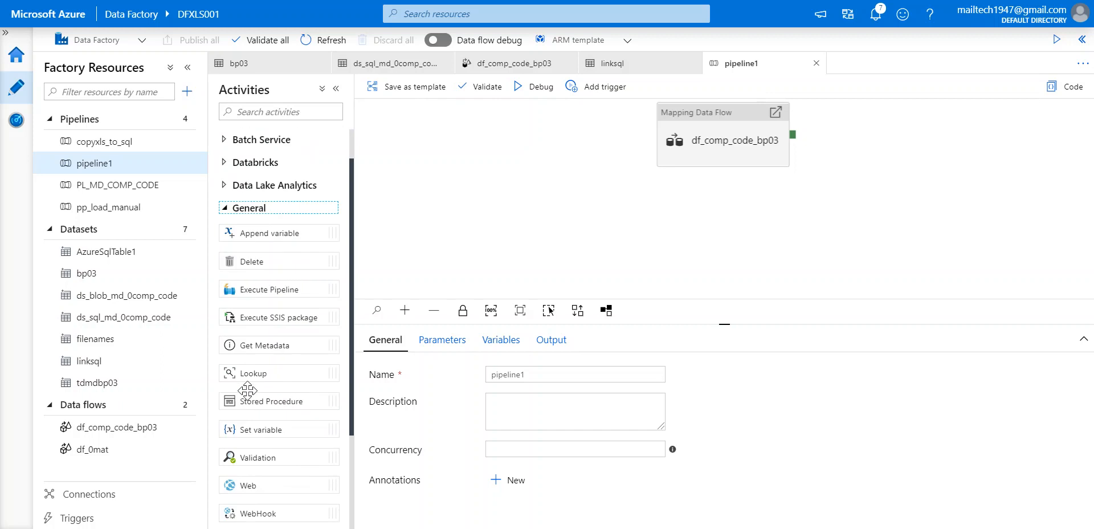
pyautogui.scroll(-1, 248, 391)
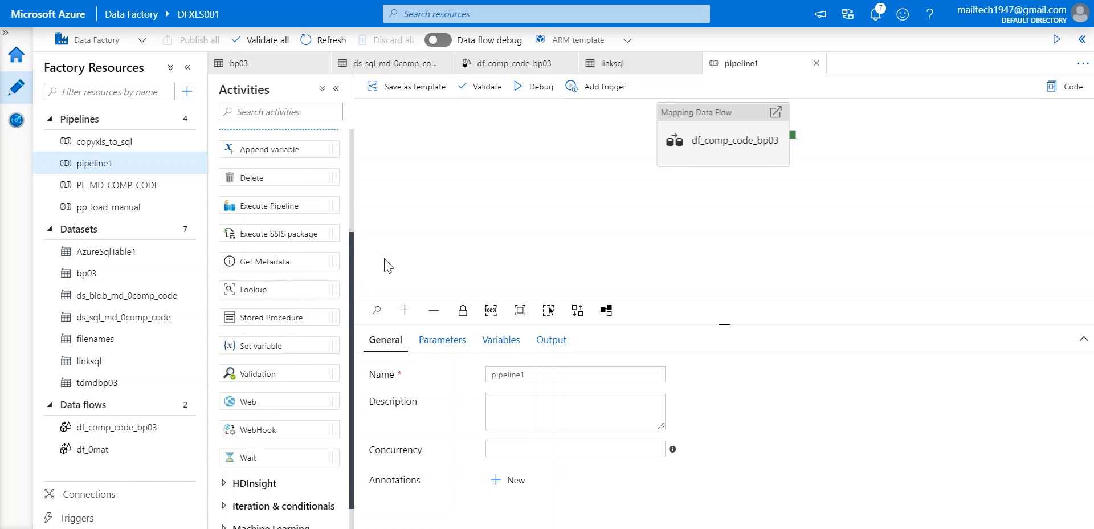
pyautogui.click(458, 191)
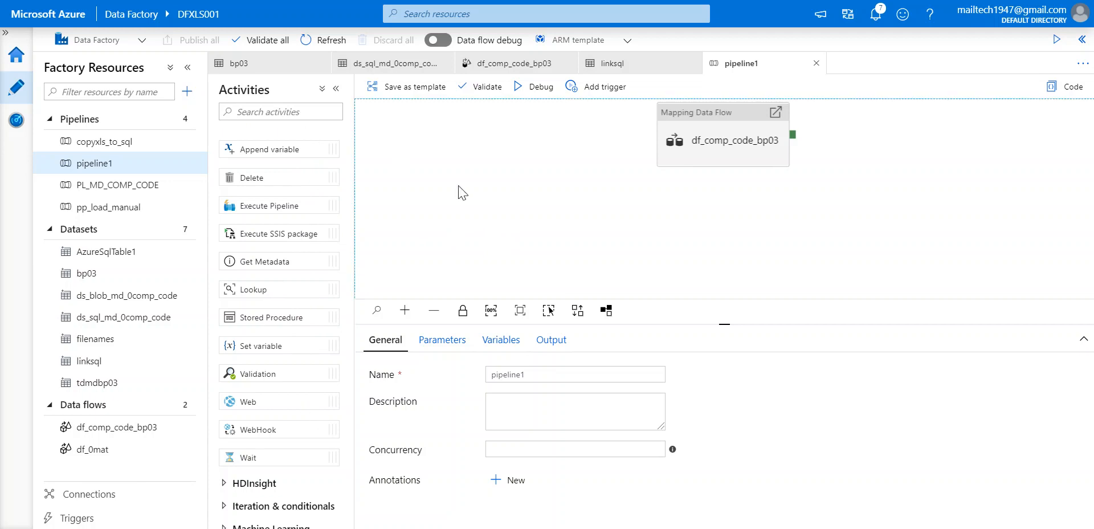
# Expand all activity categories, then open the copyxls_to_sql pipeline and select load_xls_sql.
pyautogui.click(335, 88)
pyautogui.click(215, 86)
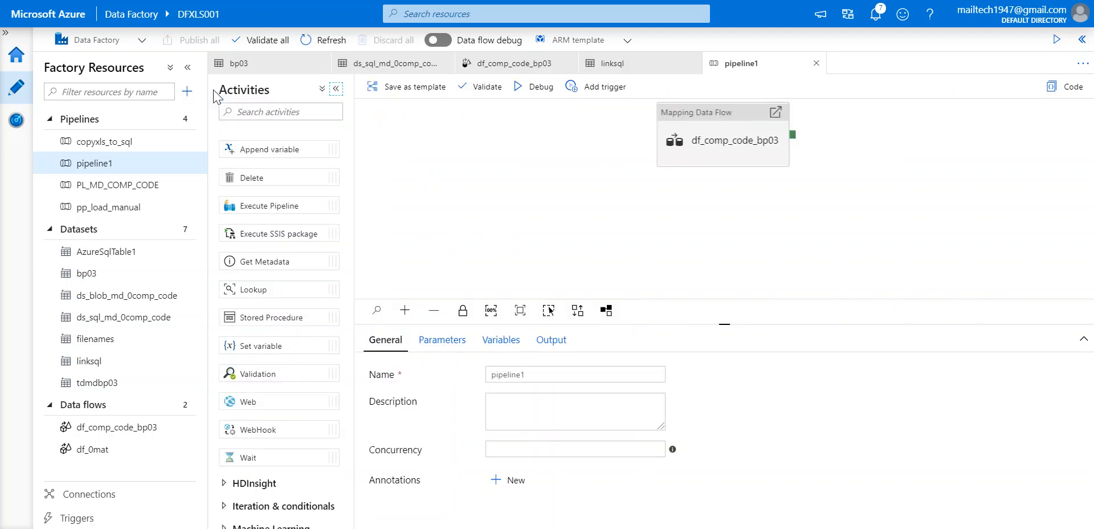
pyautogui.click(322, 89)
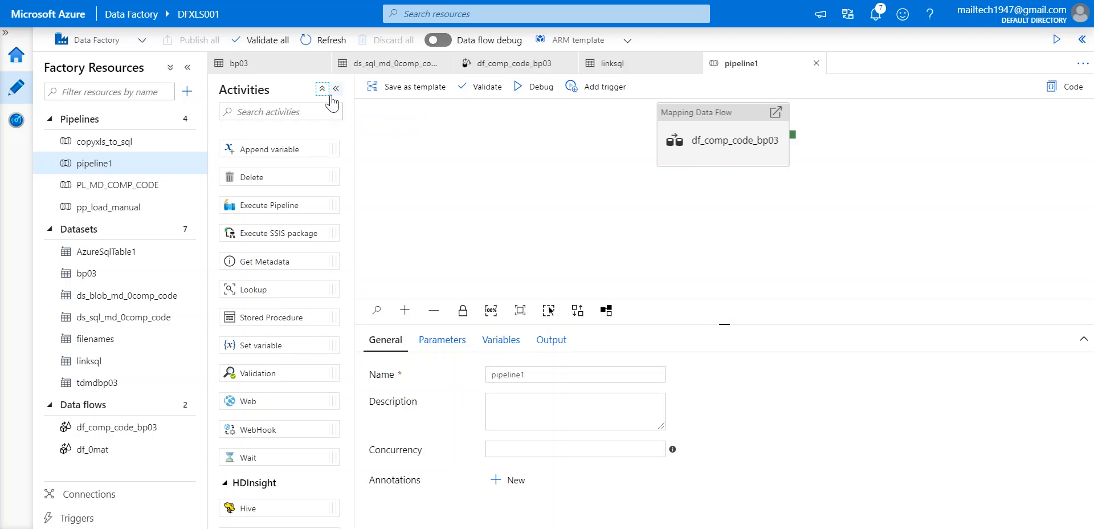
pyautogui.click(99, 147)
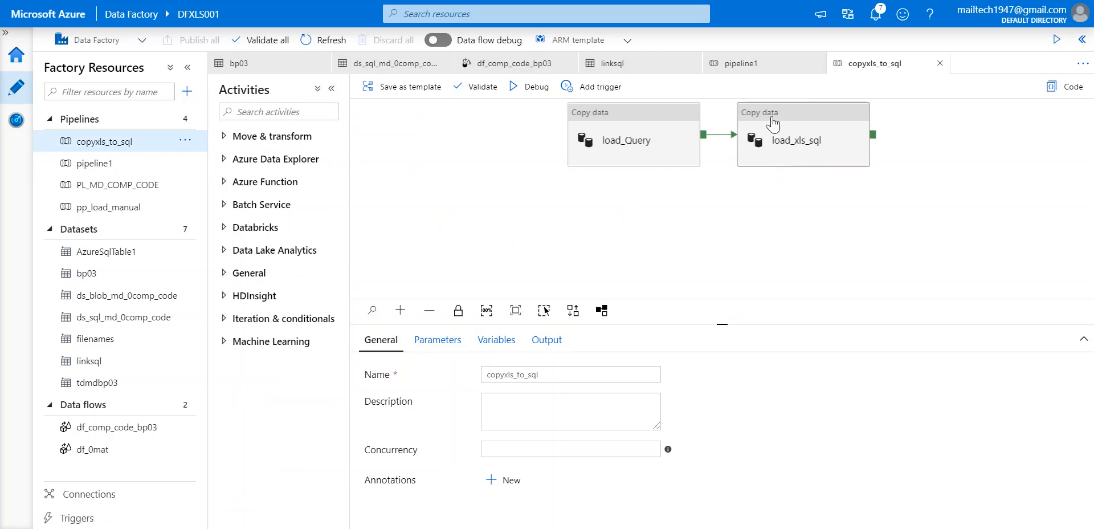
pyautogui.moveTo(771, 117); pyautogui.dragTo(771, 113)
# Inspect load_Query's linksql source query, then check notifications for pipeline1 running over 5 minutes.
pyautogui.click(639, 116)
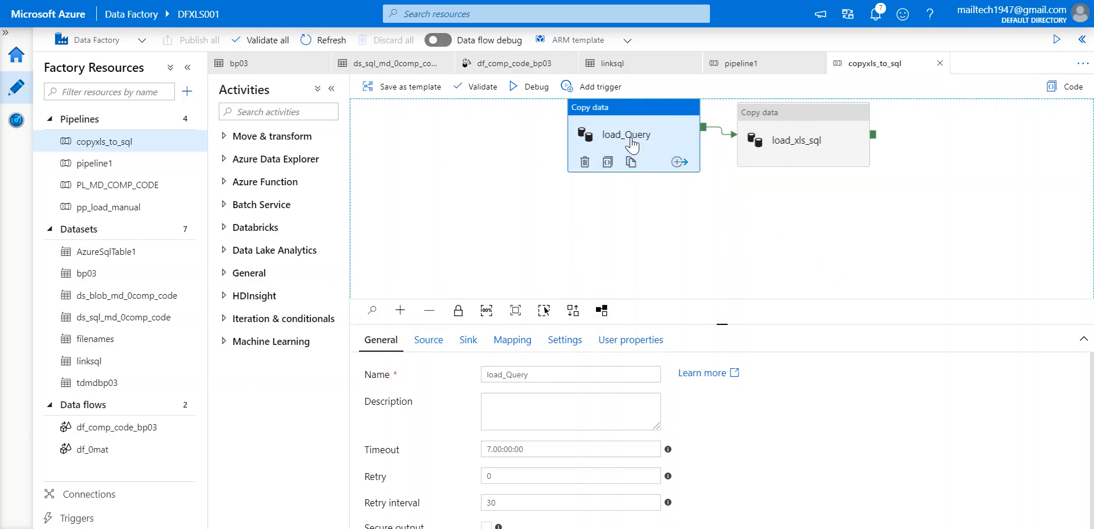
pyautogui.click(428, 344)
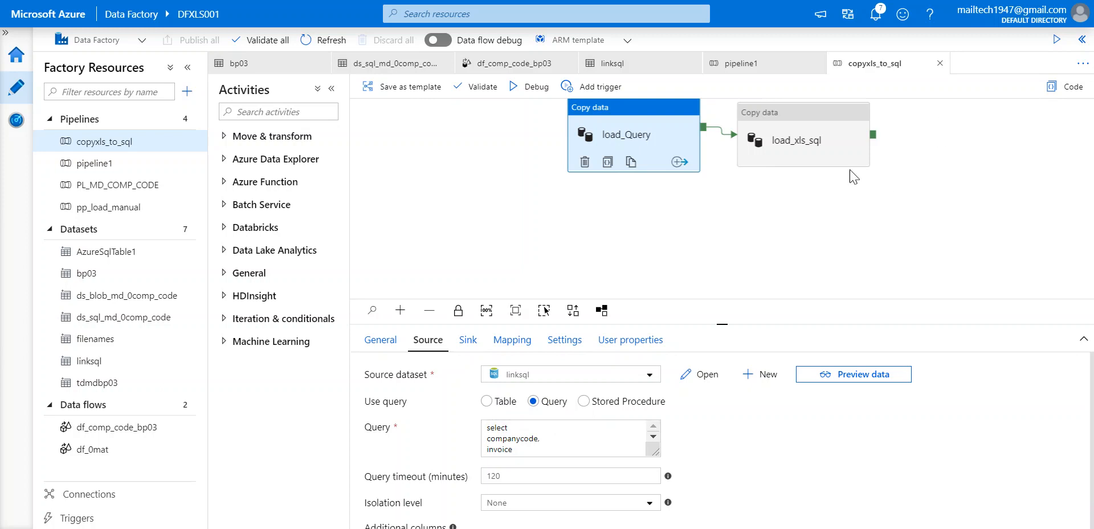
pyautogui.click(879, 18)
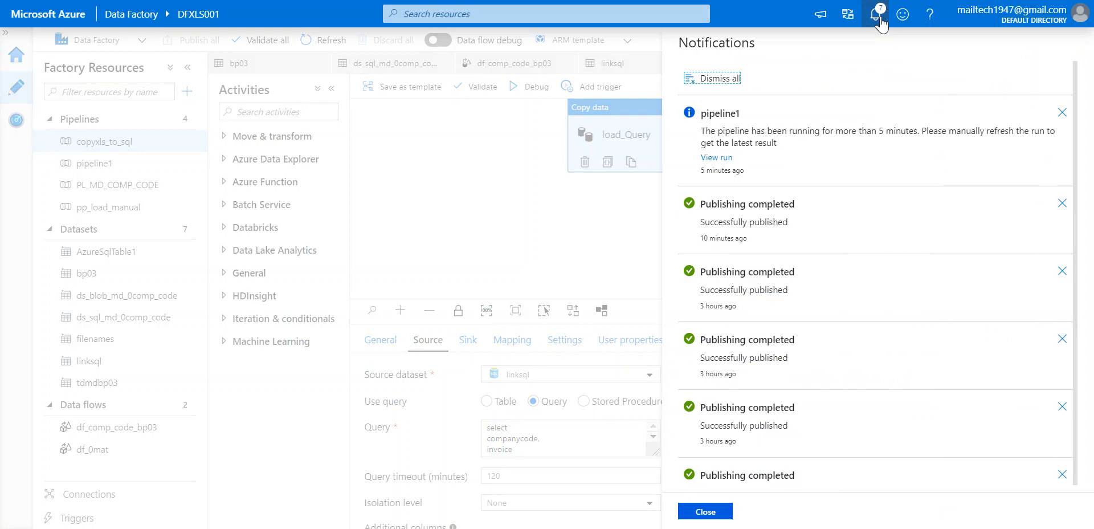
# Open pipeline1's in-progress activity runs and review the df_comp_code_bp03 activity's input JSON.
pyautogui.click(717, 157)
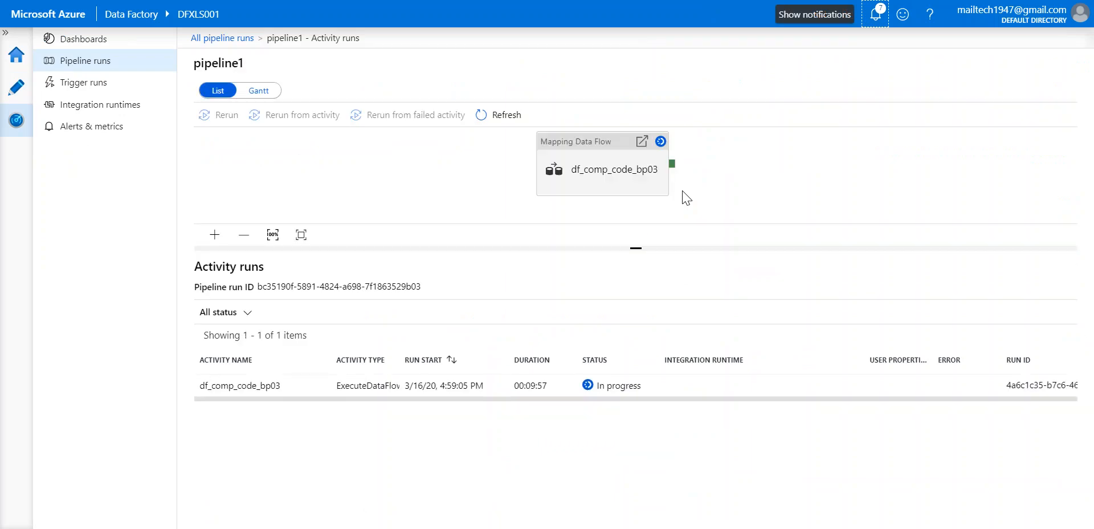
pyautogui.moveTo(315, 387)
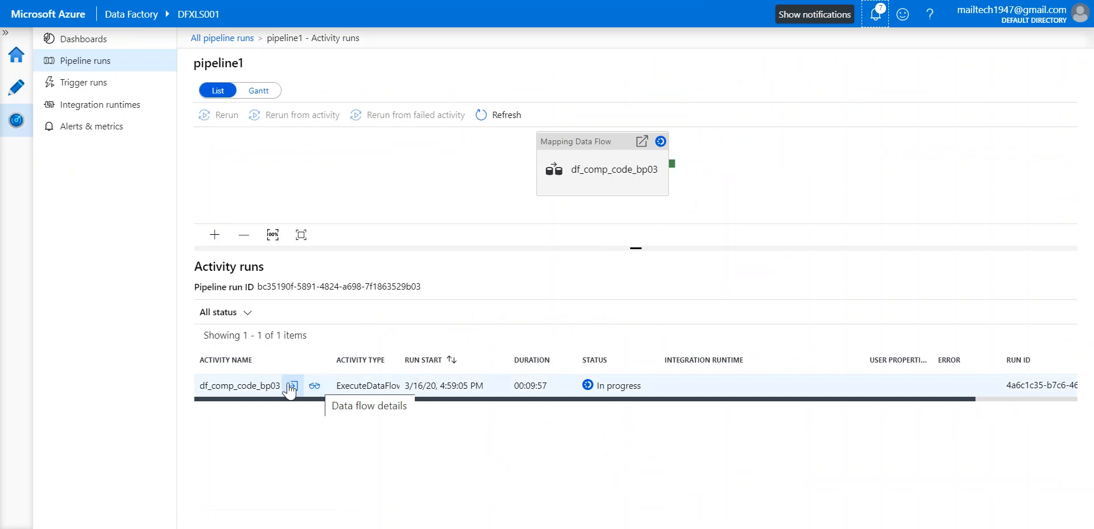
pyautogui.click(295, 387)
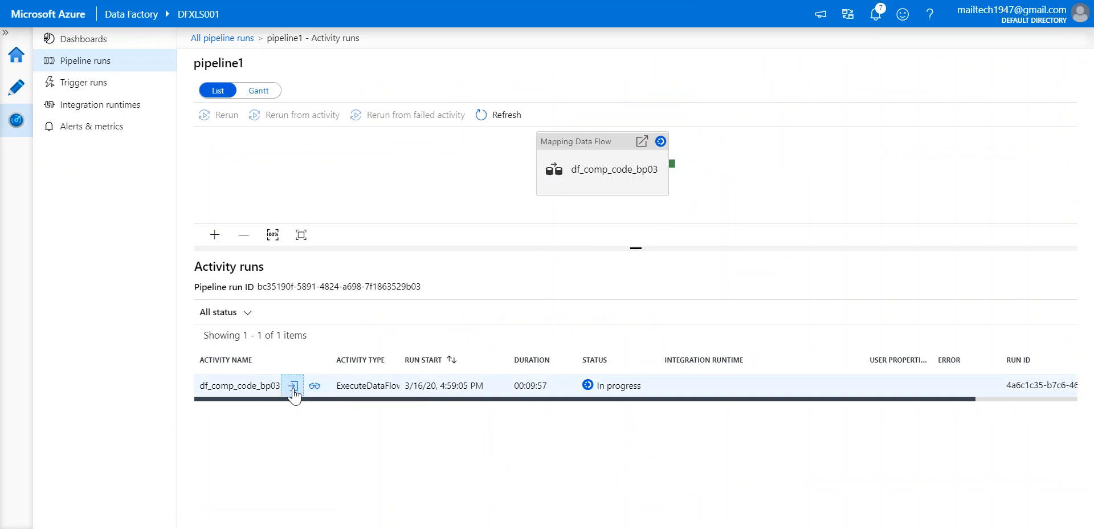
pyautogui.scroll(-2, 265, 319)
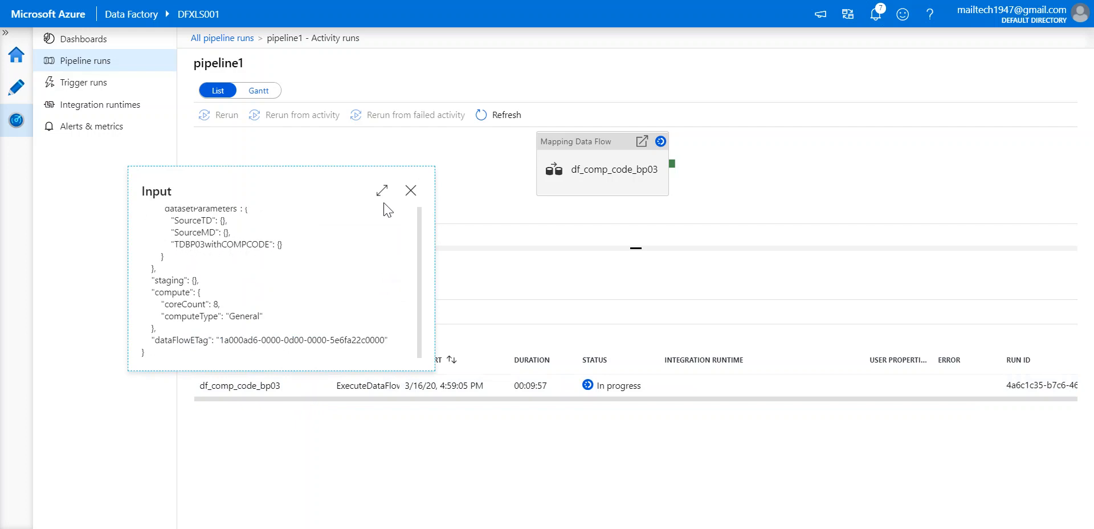
pyautogui.click(411, 191)
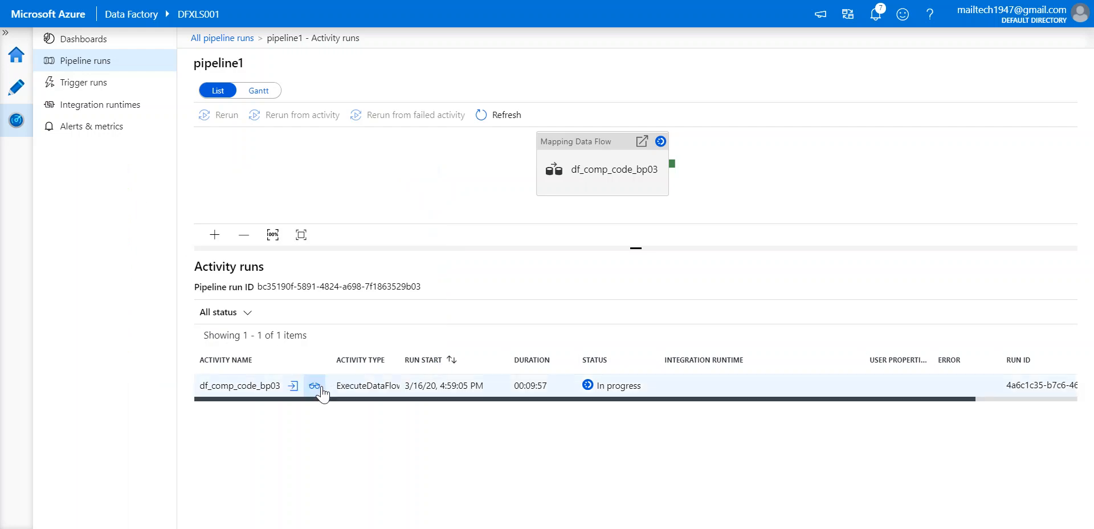
pyautogui.click(321, 388)
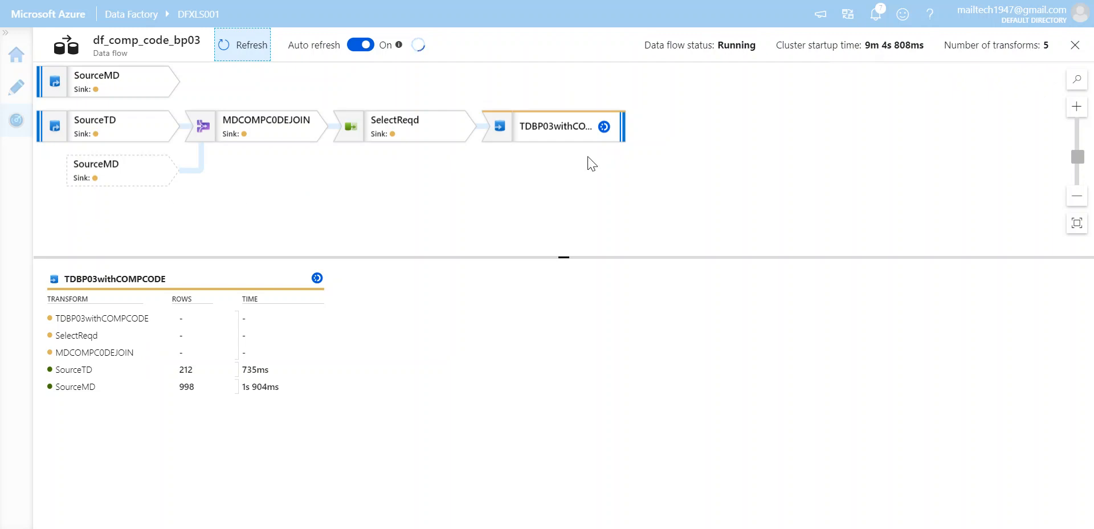
pyautogui.click(1075, 45)
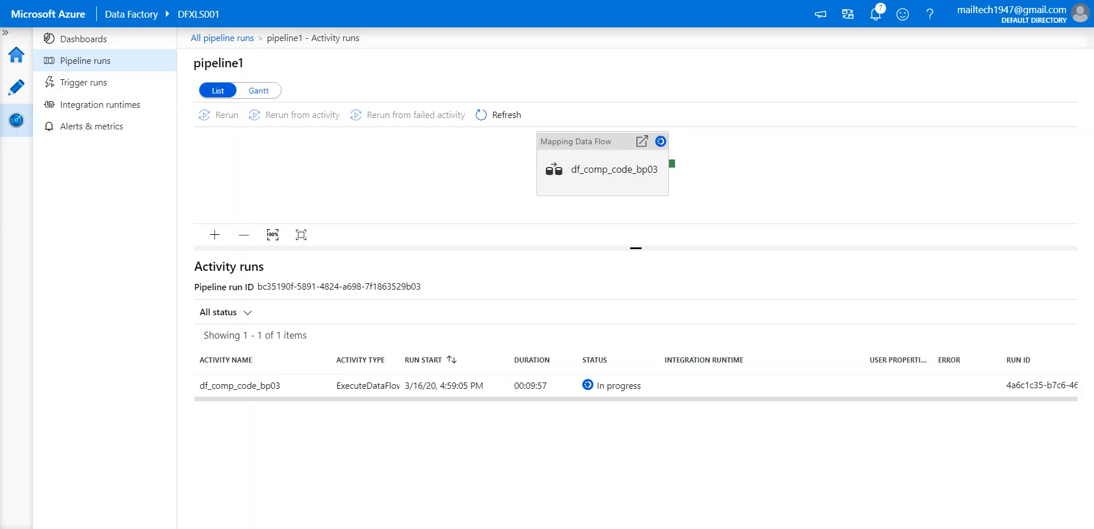
# In copyxls_to_sql, delete the success link between load_Query and load_xls_sql.
pyautogui.click(114, 132)
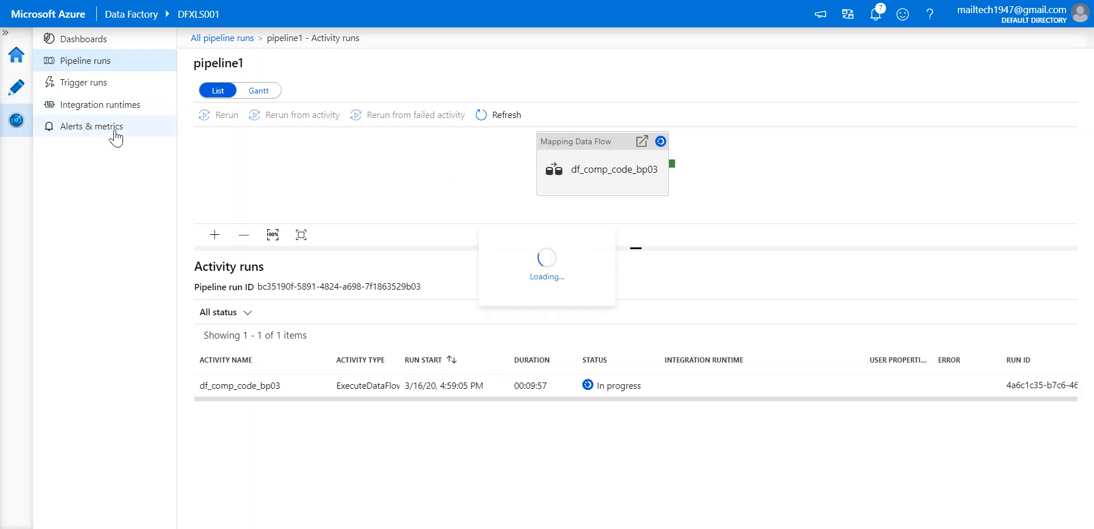
pyautogui.click(26, 94)
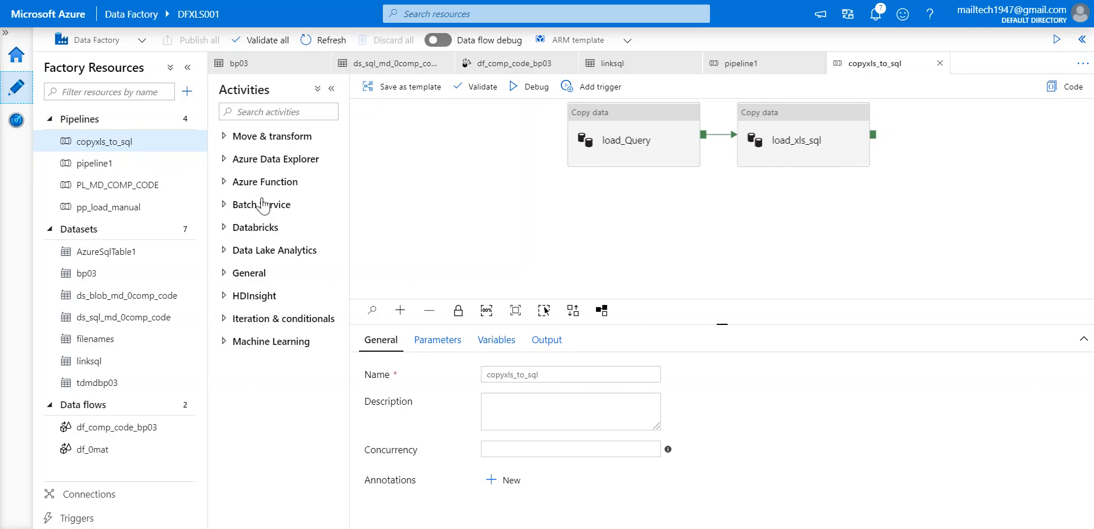
pyautogui.click(657, 139)
pyautogui.click(786, 127)
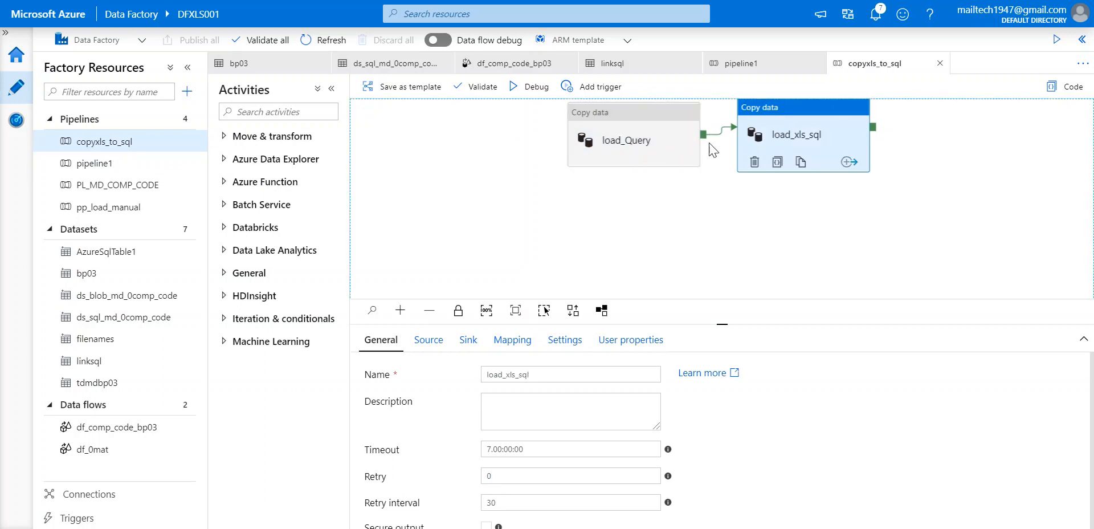
pyautogui.rightClick(720, 140)
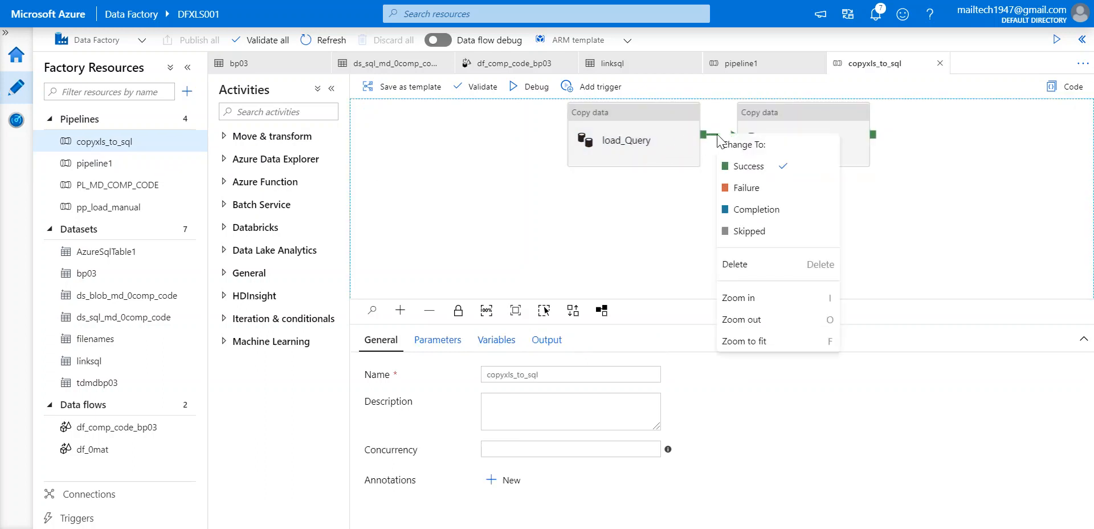
pyautogui.click(776, 278)
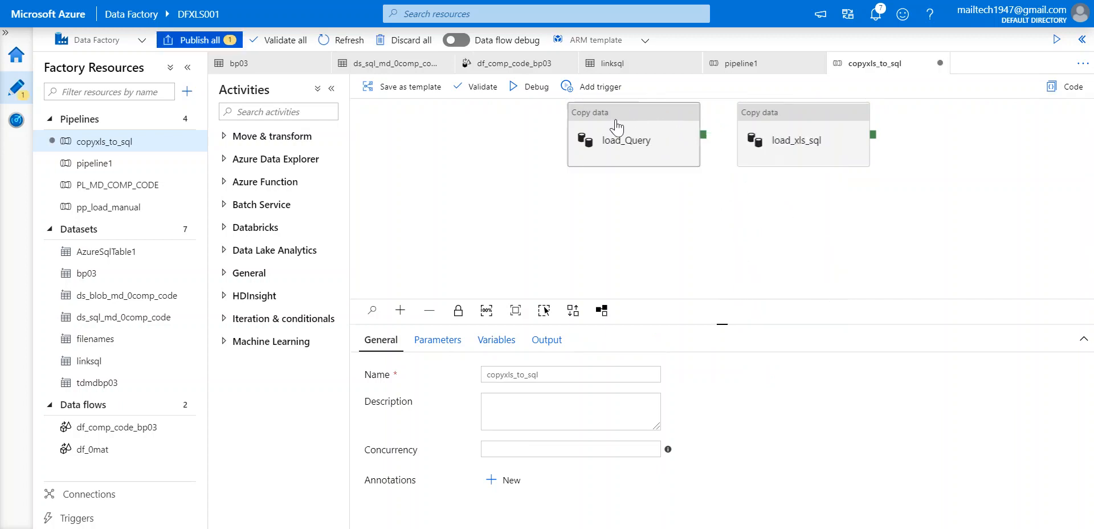
# Rearrange load_Query and load_xls_sql on the canvas.
pyautogui.moveTo(621, 113); pyautogui.dragTo(547, 176)
pyautogui.moveTo(812, 113); pyautogui.dragTo(807, 124)
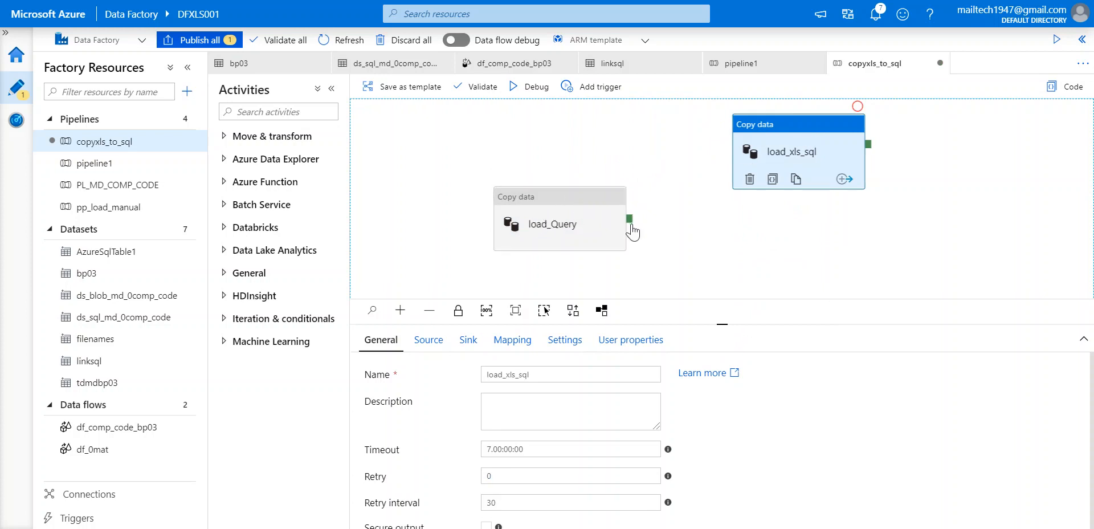
pyautogui.moveTo(631, 219); pyautogui.dragTo(686, 128)
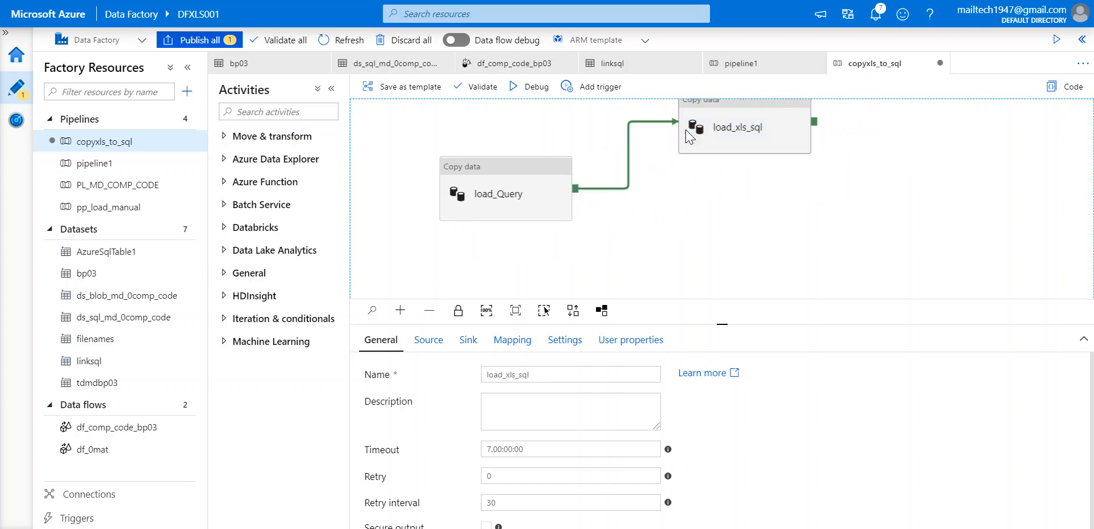
pyautogui.click(531, 180)
pyautogui.moveTo(752, 110); pyautogui.dragTo(757, 182)
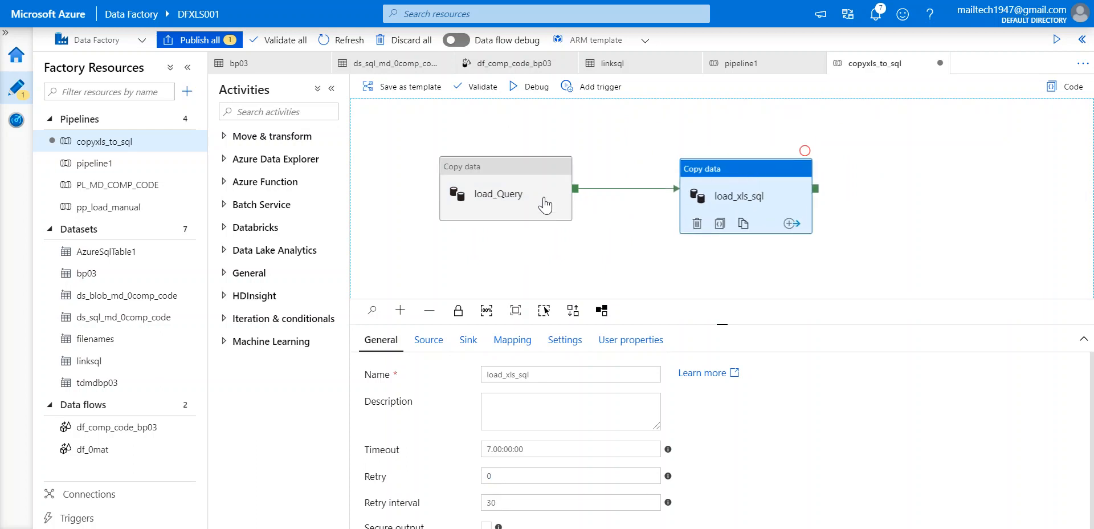
# Connect load_Query's Completion output to load_xls_sql.
pyautogui.click(576, 197)
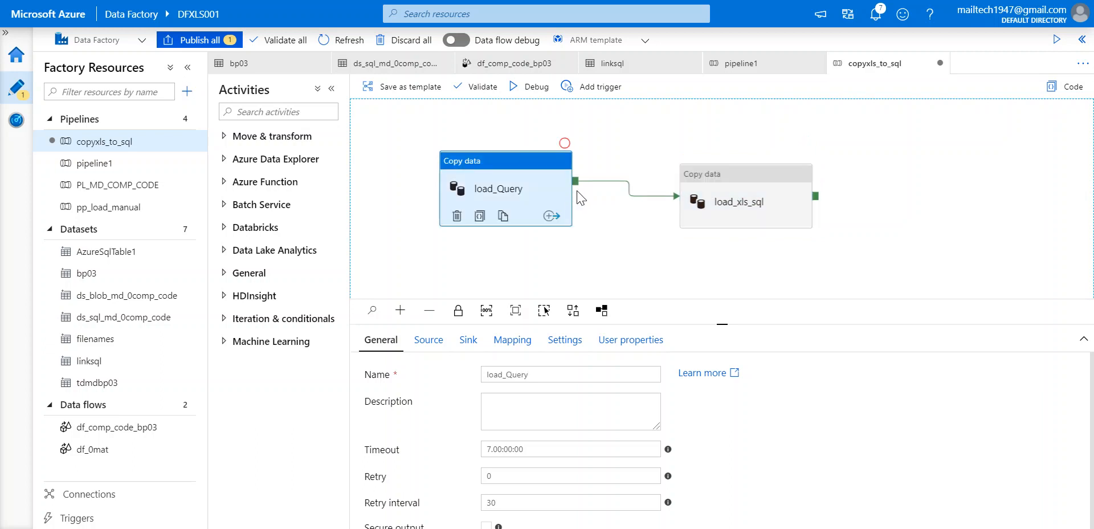
pyautogui.click(548, 216)
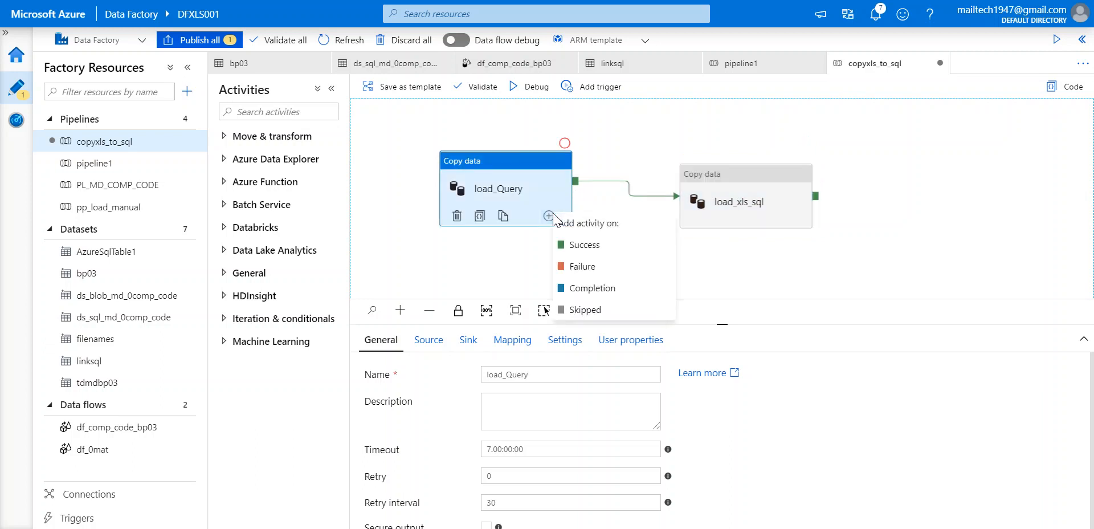
pyautogui.click(588, 289)
pyautogui.moveTo(575, 186); pyautogui.dragTo(684, 213)
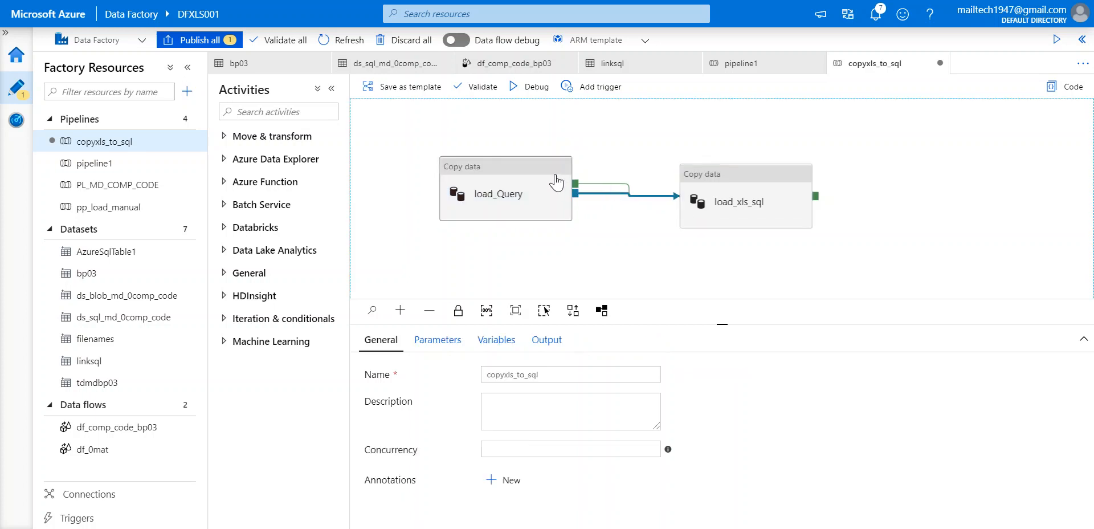
pyautogui.moveTo(542, 165); pyautogui.dragTo(518, 136)
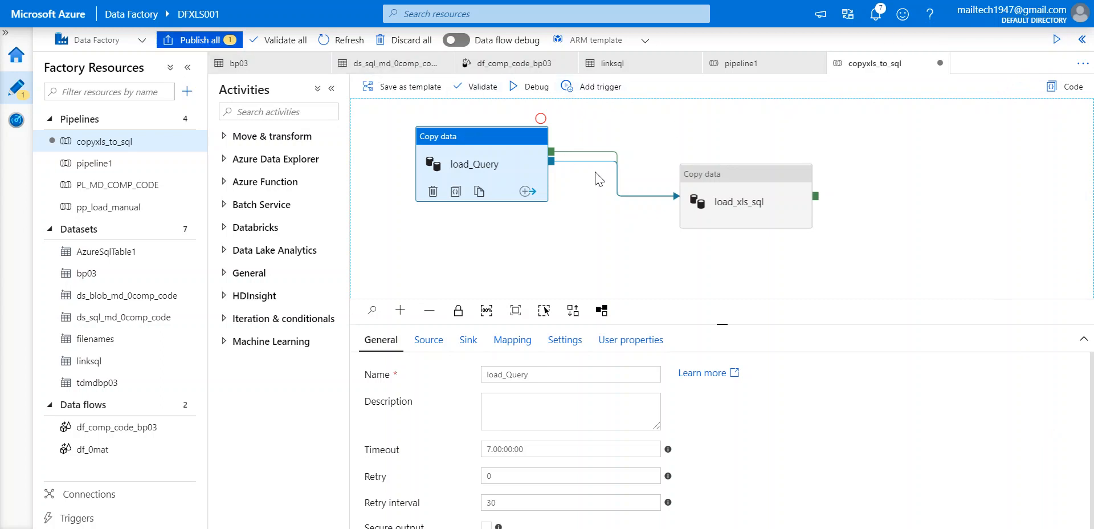
pyautogui.click(14, 121)
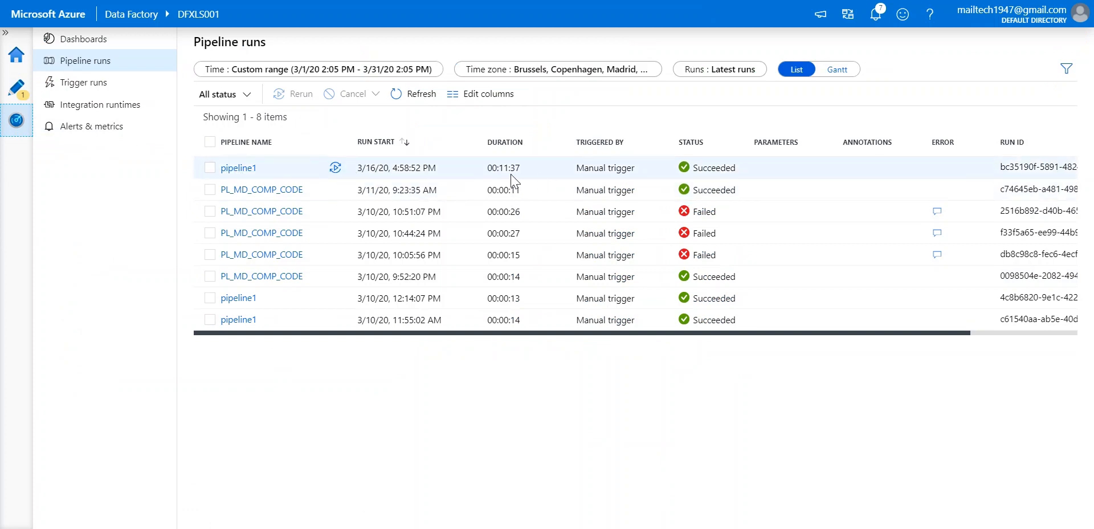
# Open the succeeded pipeline1 run and the df_comp_code_bp03 data flow run details.
pyautogui.click(239, 167)
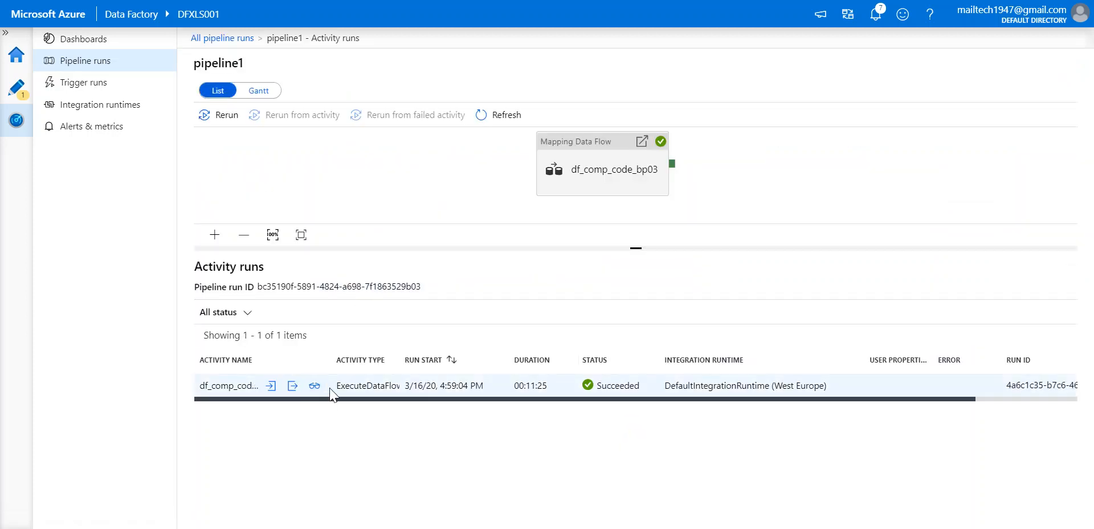
pyautogui.click(317, 387)
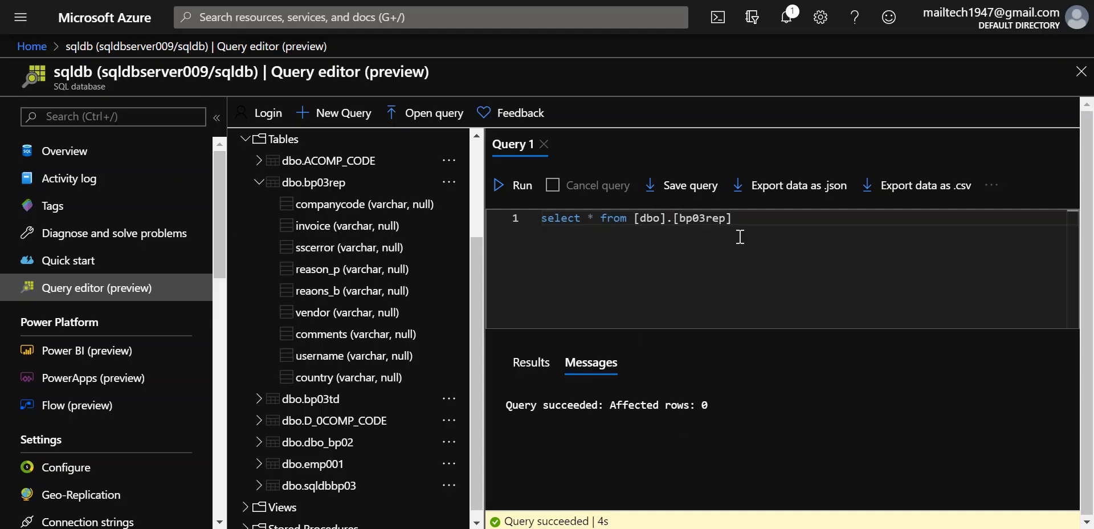
# Run select * from [dbo].[bp03rep] and check the CN26 rows with sscerror NO in a widened editor.
pyautogui.click(525, 188)
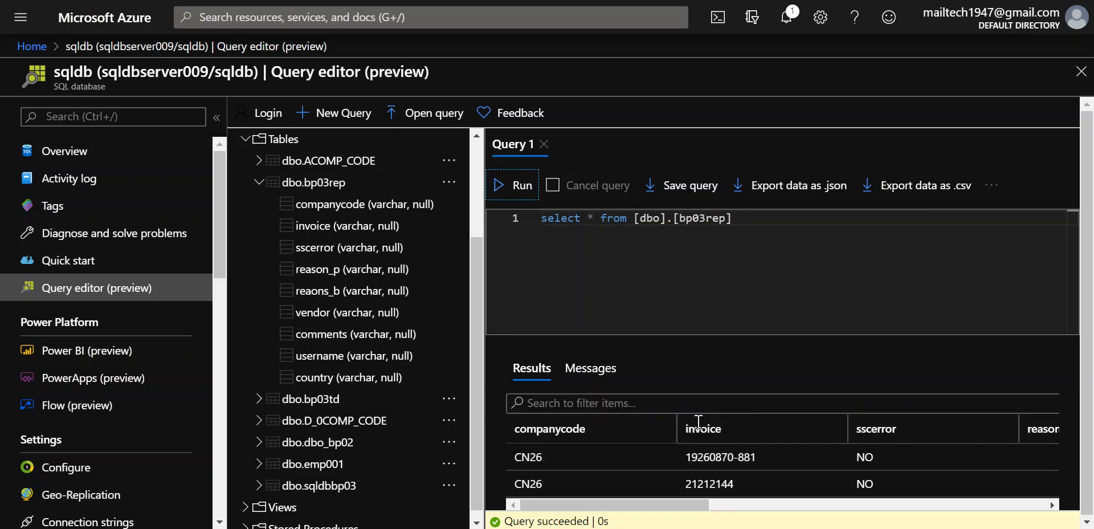
pyautogui.click(671, 332)
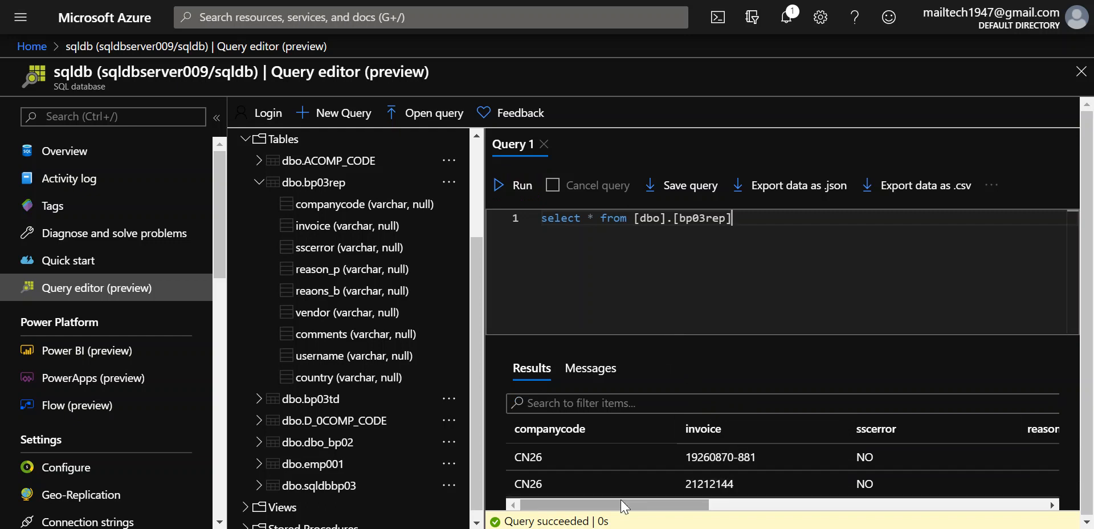
pyautogui.moveTo(625, 506); pyautogui.dragTo(577, 527)
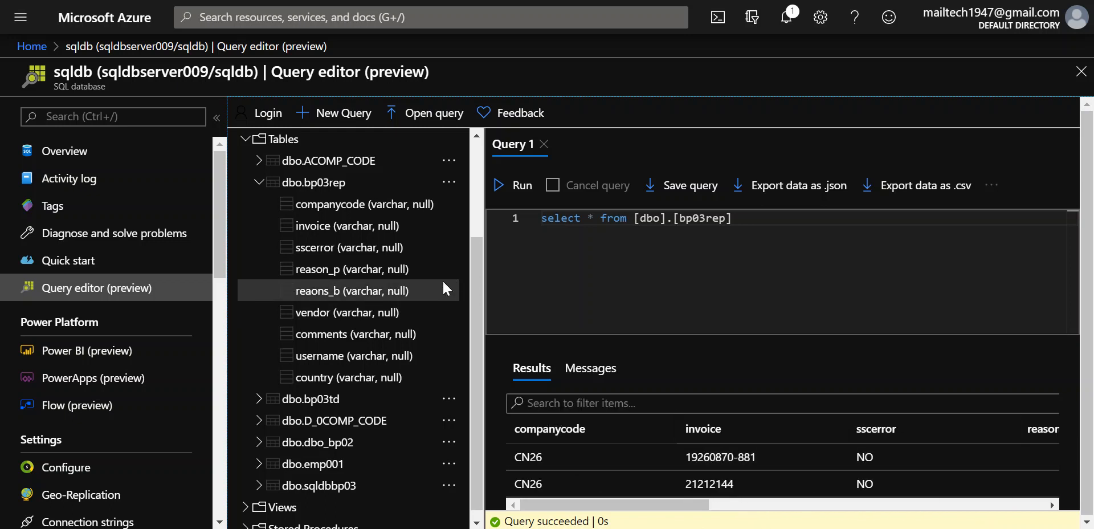
pyautogui.click(216, 118)
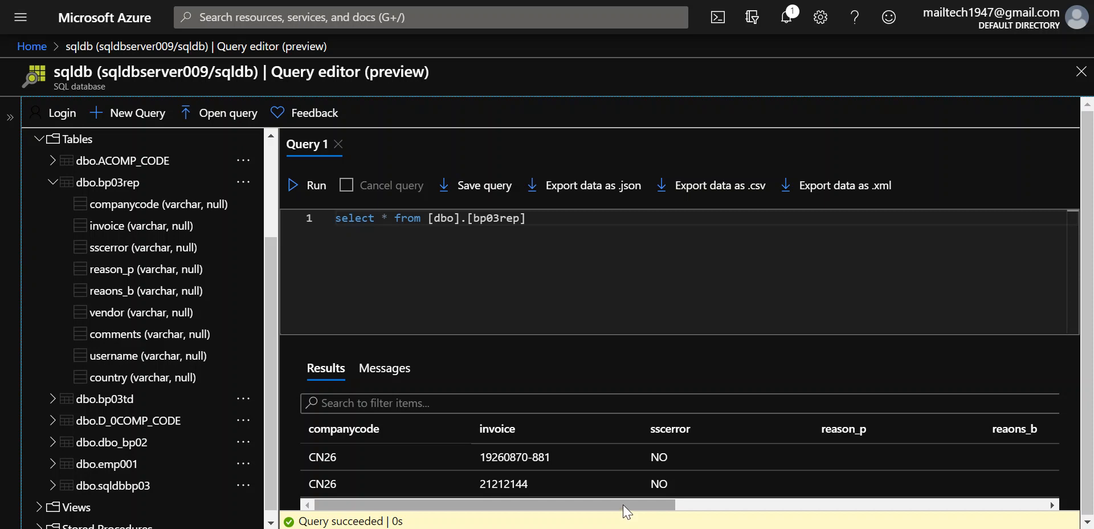
pyautogui.moveTo(623, 504); pyautogui.dragTo(705, 500)
pyautogui.moveTo(928, 507); pyautogui.dragTo(611, 499)
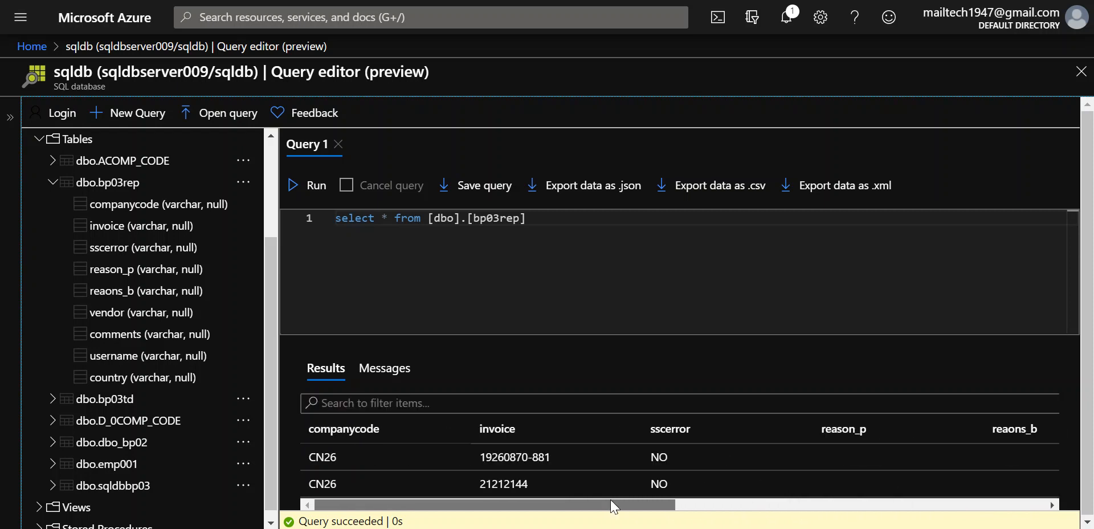
pyautogui.scroll(-1, 580, 470)
pyautogui.scroll(-10, 582, 474)
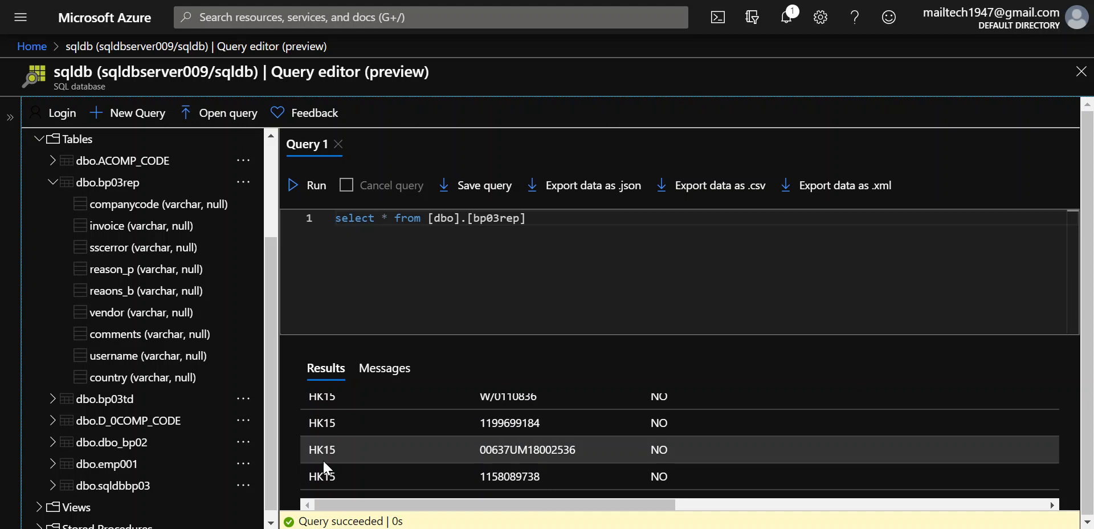
pyautogui.moveTo(330, 505); pyautogui.dragTo(870, 506)
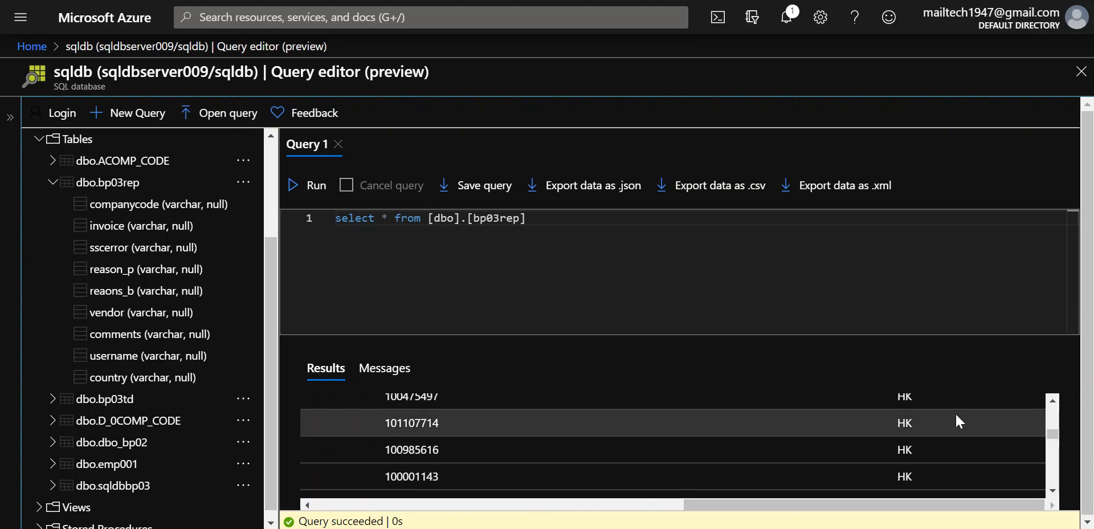
pyautogui.scroll(-2, 905, 450)
pyautogui.scroll(-3, 907, 454)
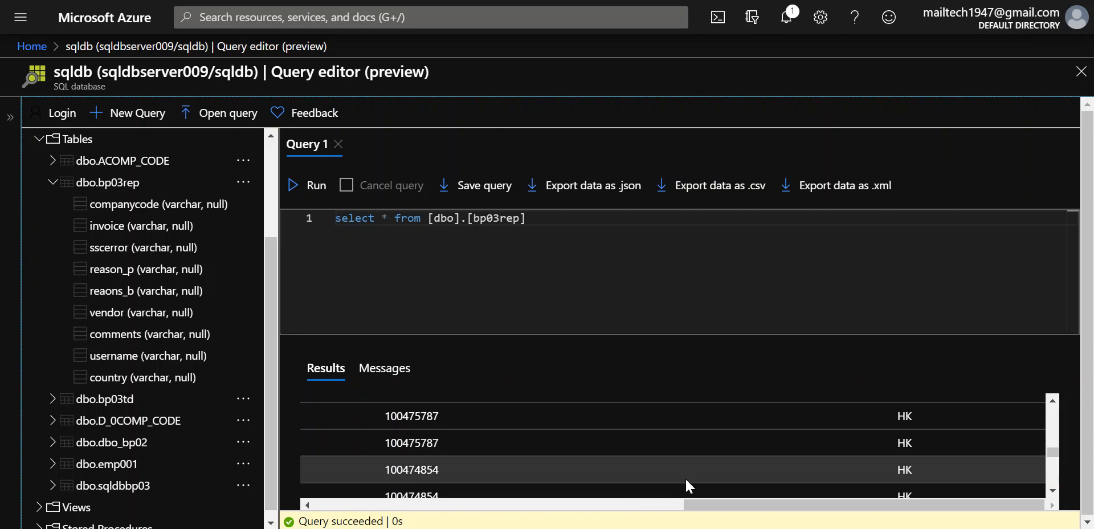
pyautogui.click(659, 507)
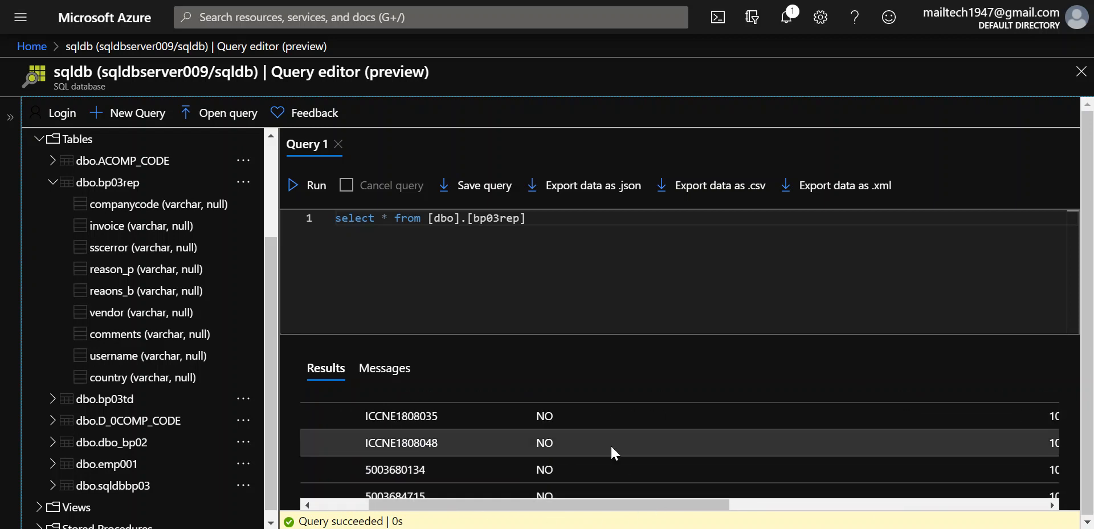
pyautogui.scroll(-2, 611, 447)
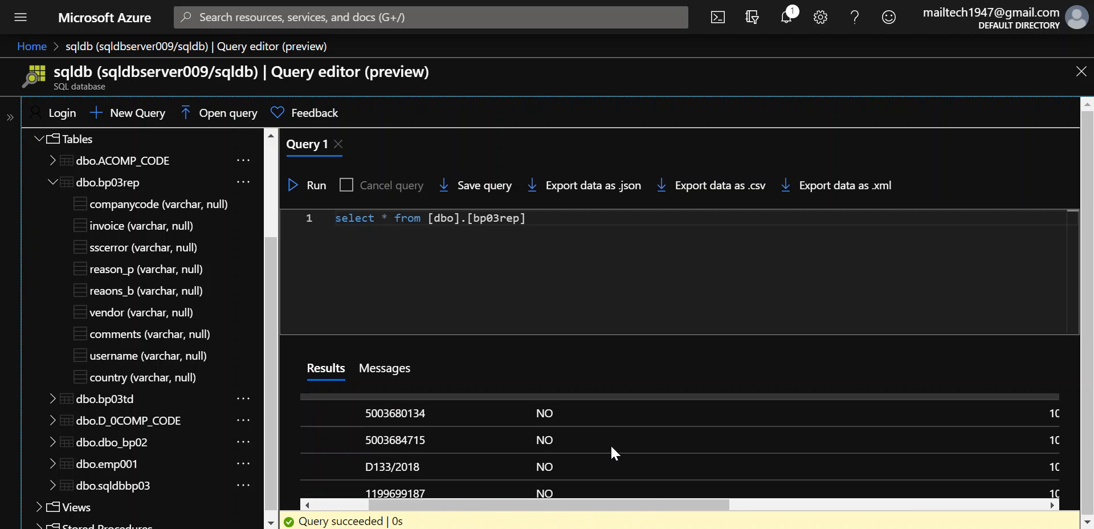
pyautogui.scroll(3, 611, 444)
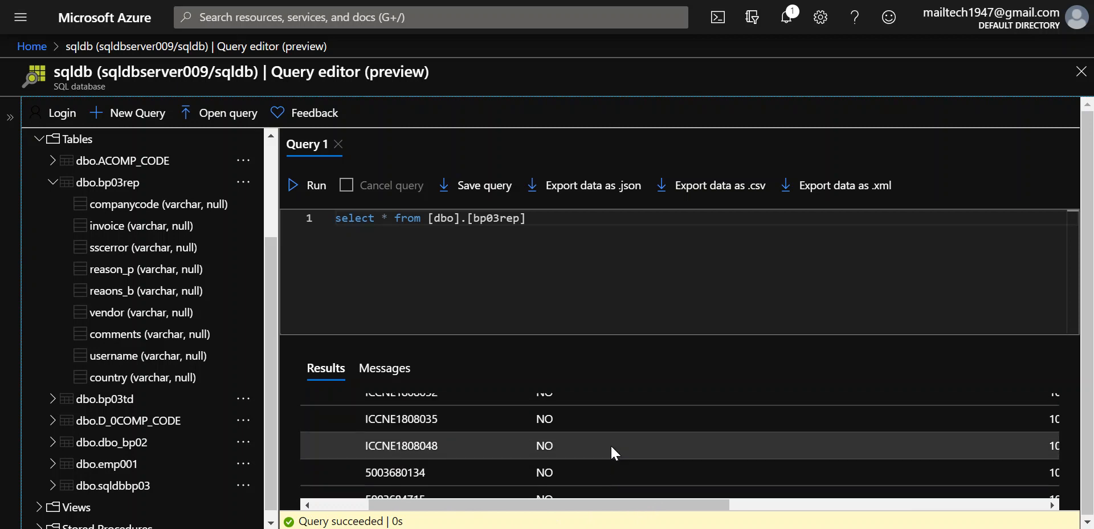
pyautogui.click(345, 506)
pyautogui.scroll(-5, 343, 431)
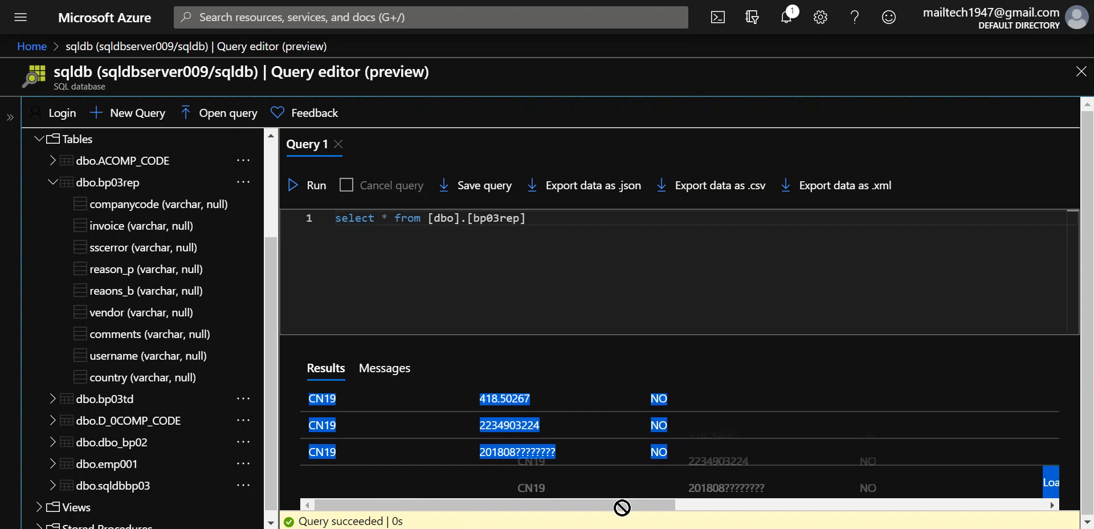
pyautogui.click(799, 504)
pyautogui.moveTo(798, 504); pyautogui.dragTo(503, 501)
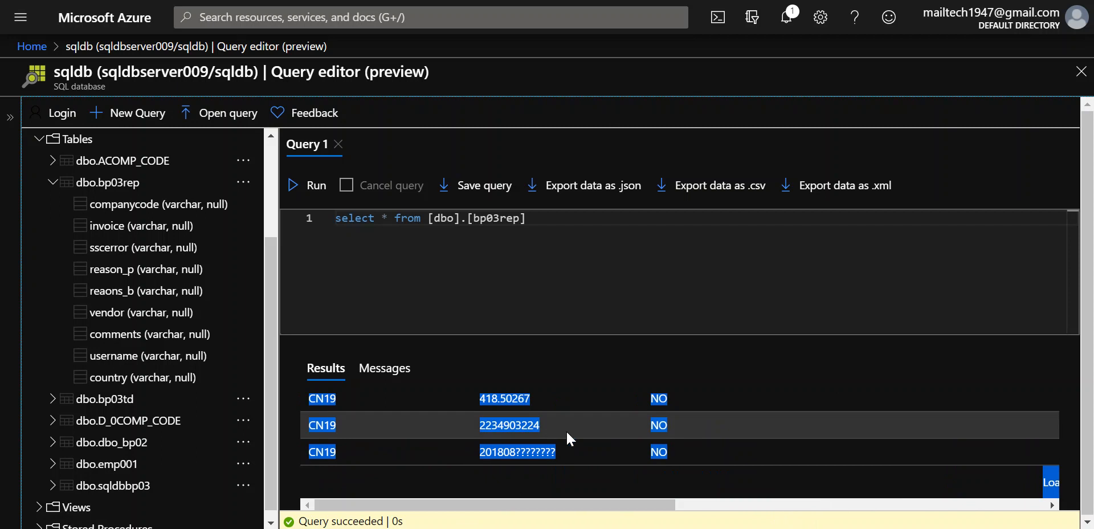
pyautogui.scroll(5, 566, 430)
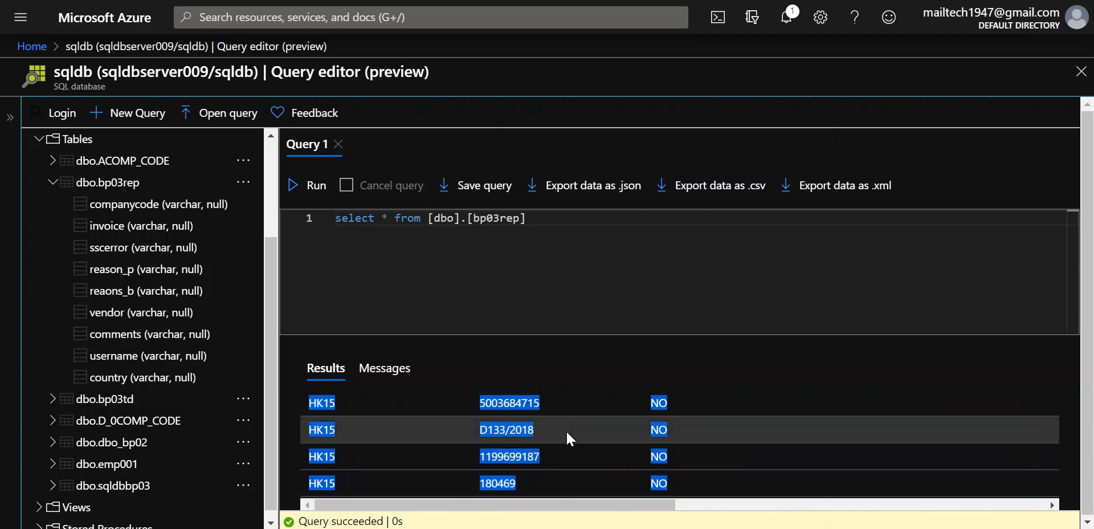